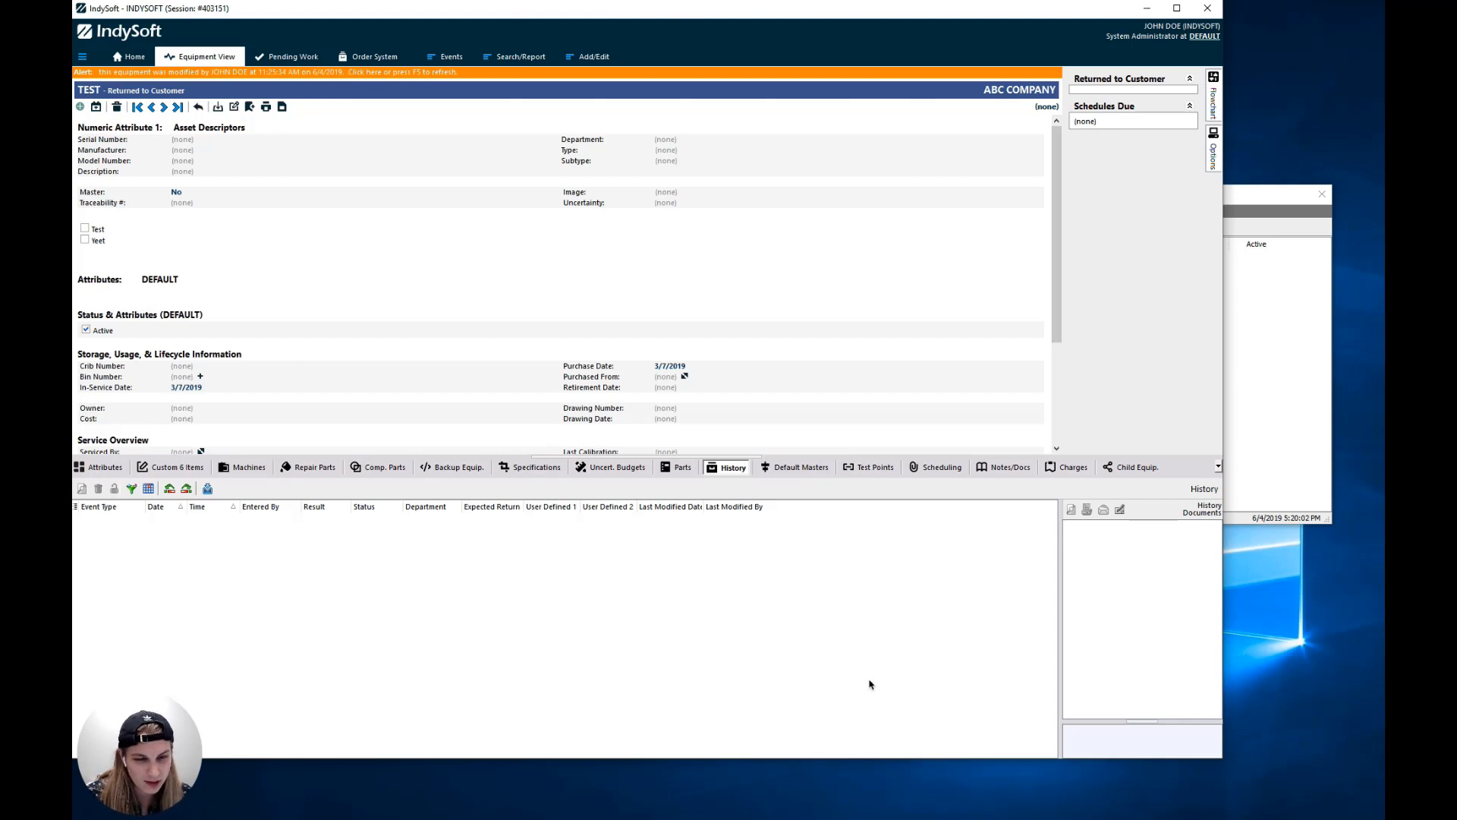
# Step: Create a new employee group for ABC COMPANY named TECHS with the description TECHNICIANS
pyautogui.click(615, 59)
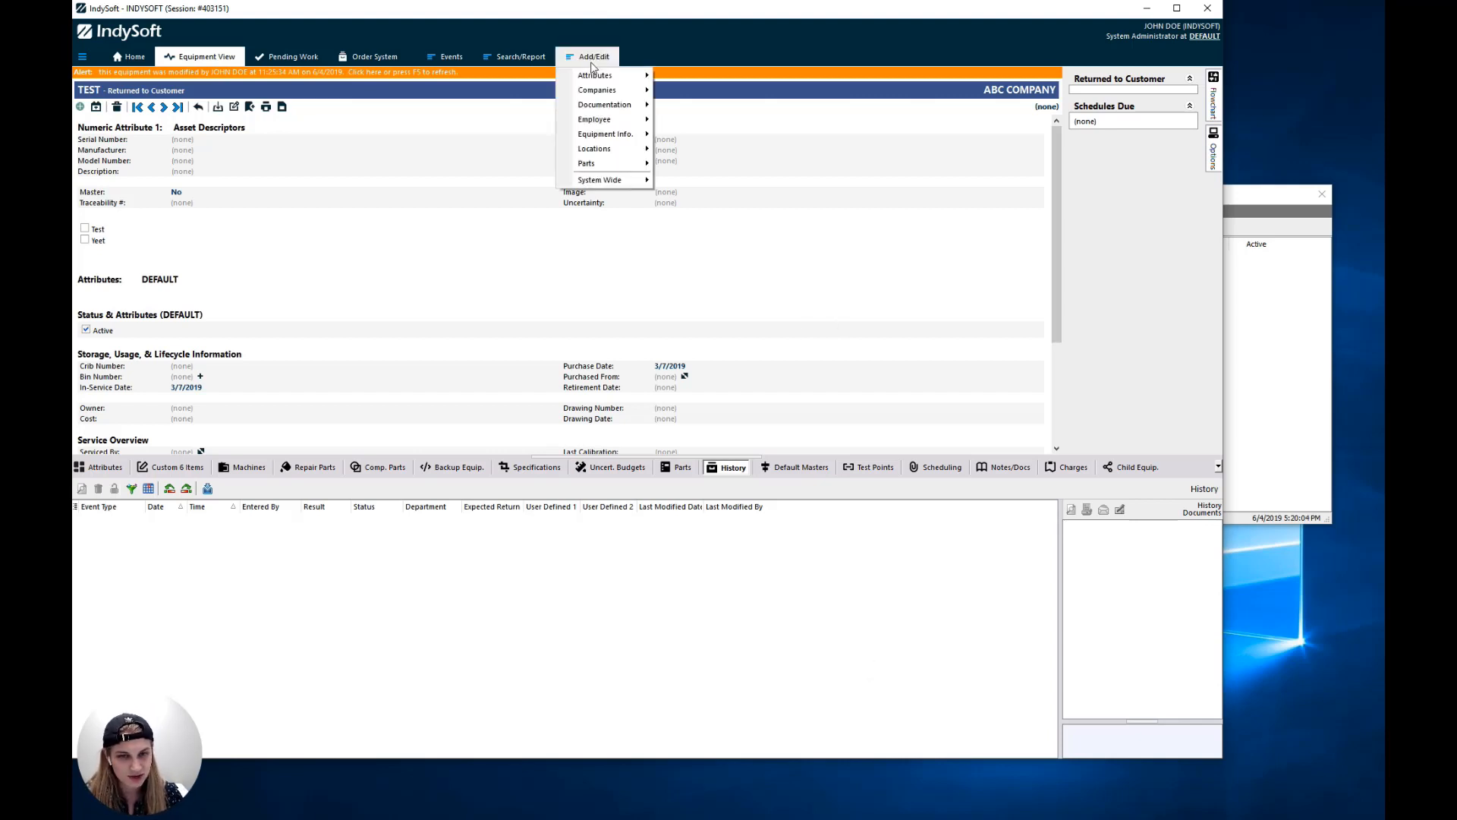
pyautogui.moveTo(626, 119)
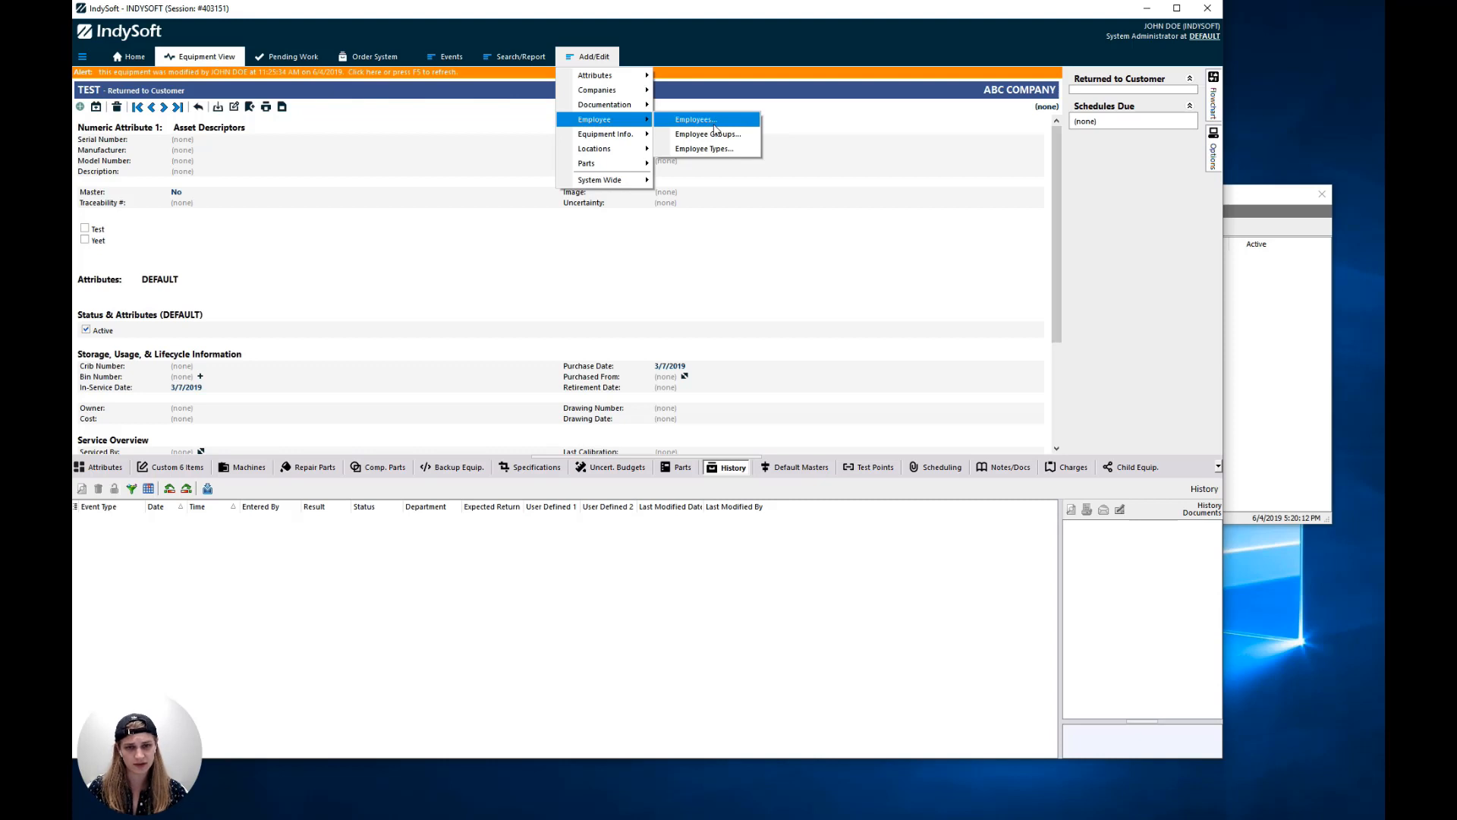
pyautogui.click(747, 146)
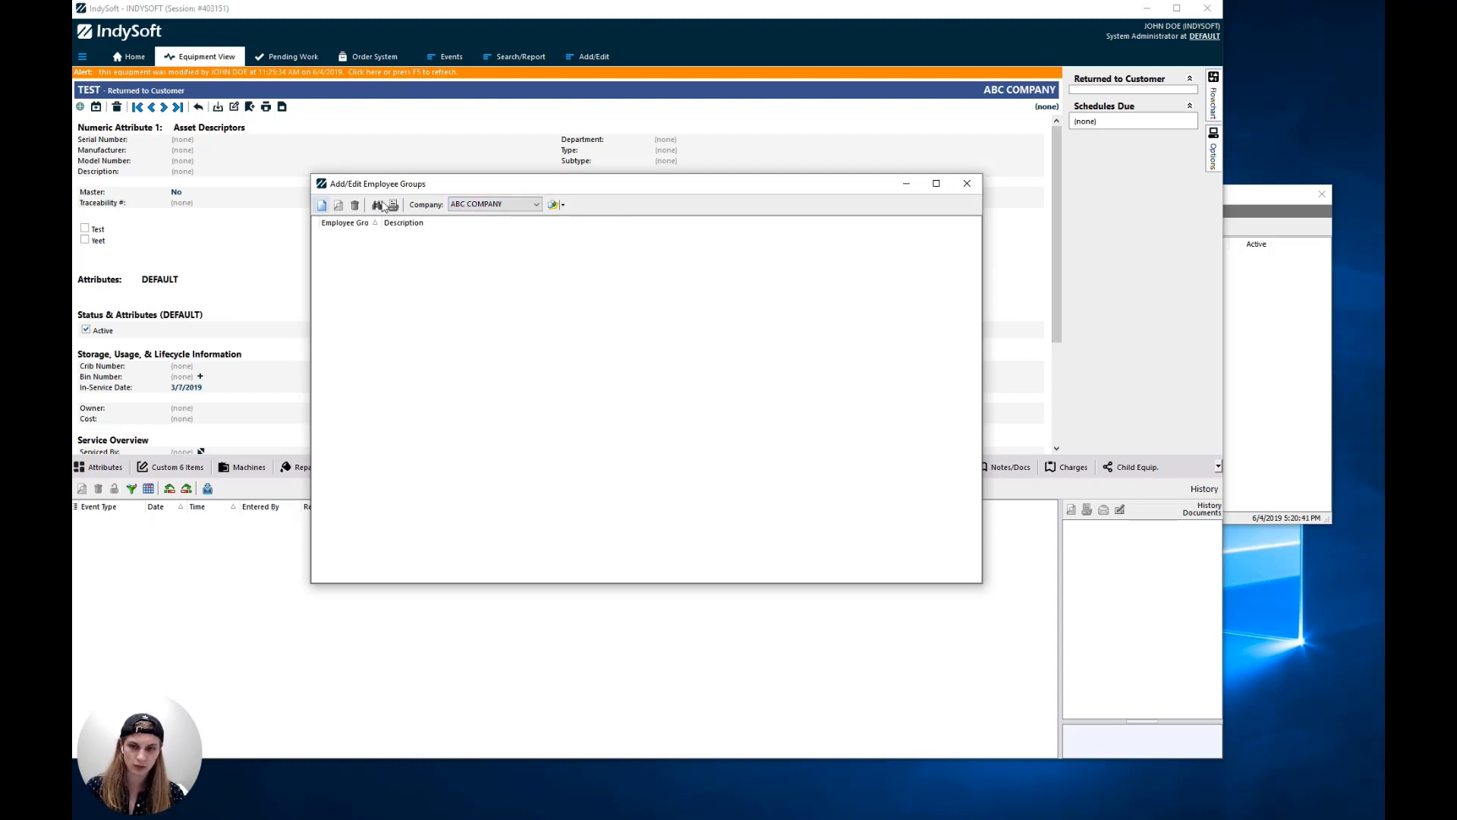
pyautogui.click(322, 205)
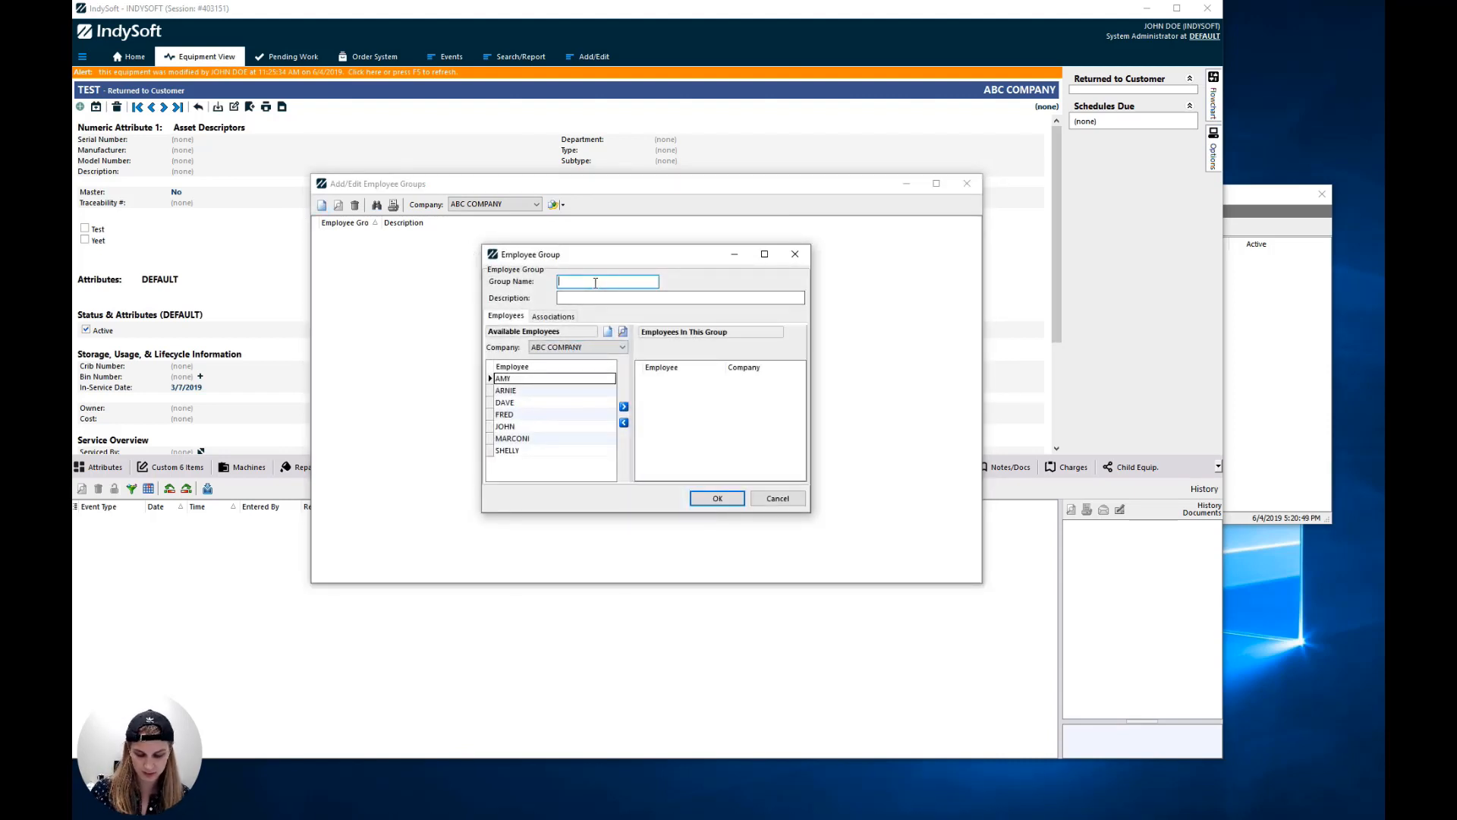
pyautogui.write('TECHS')
pyautogui.click(573, 297)
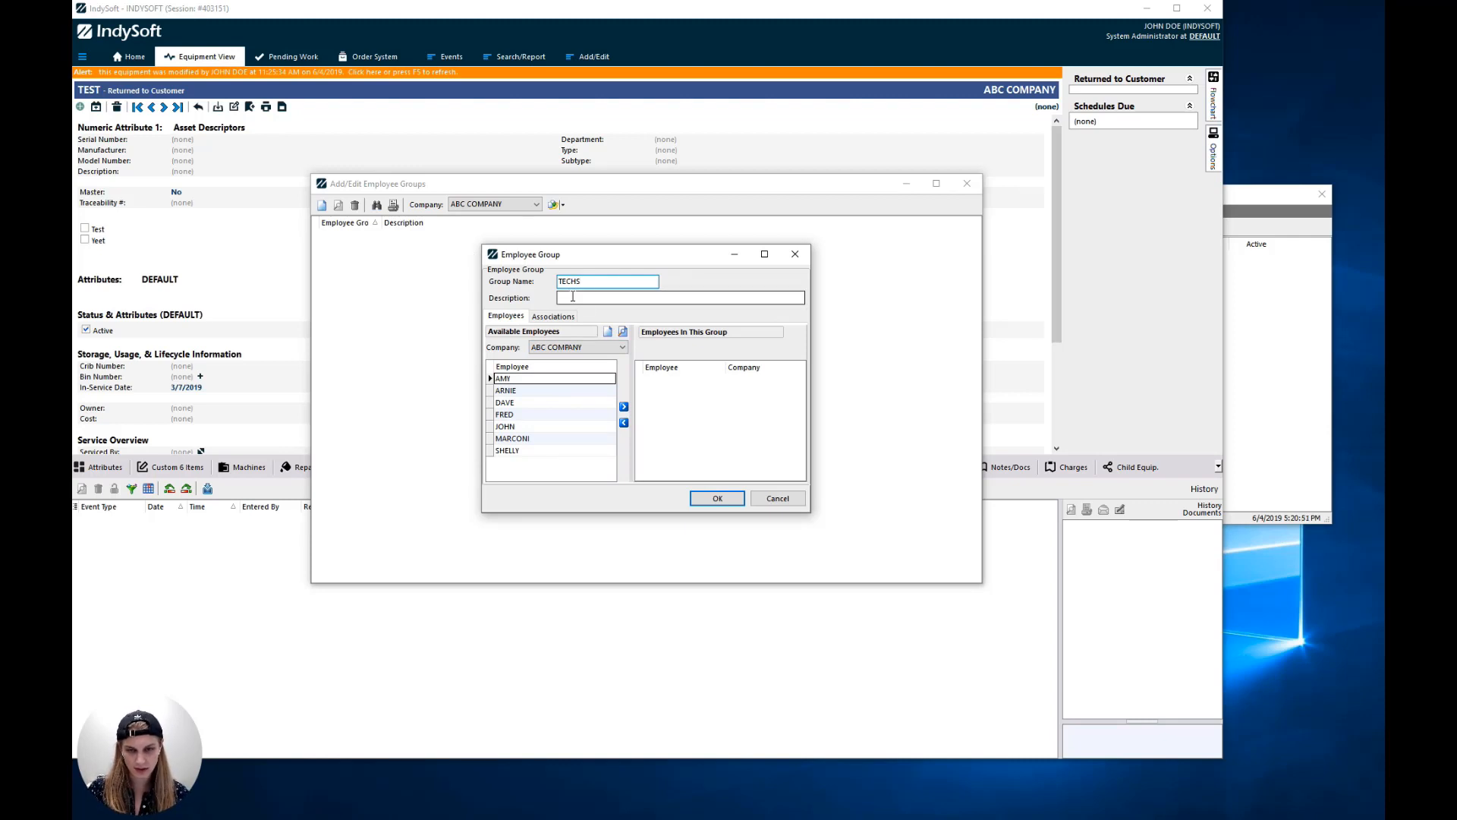
pyautogui.click(573, 296)
pyautogui.write('TECHNICIANS')
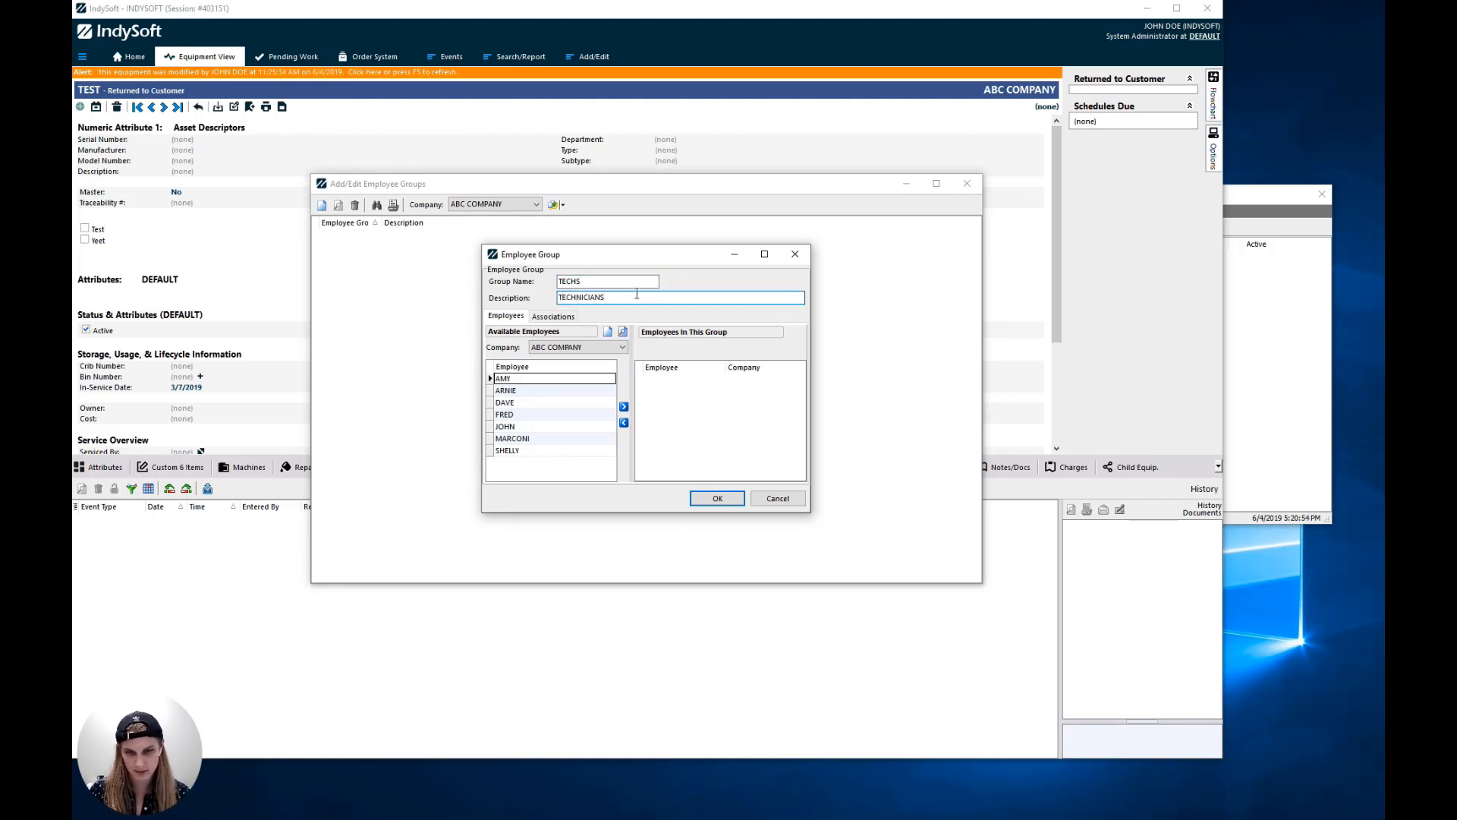
# Step: Add the fourth and fifth available employees to the TECHS group and save the group
pyautogui.click(562, 392)
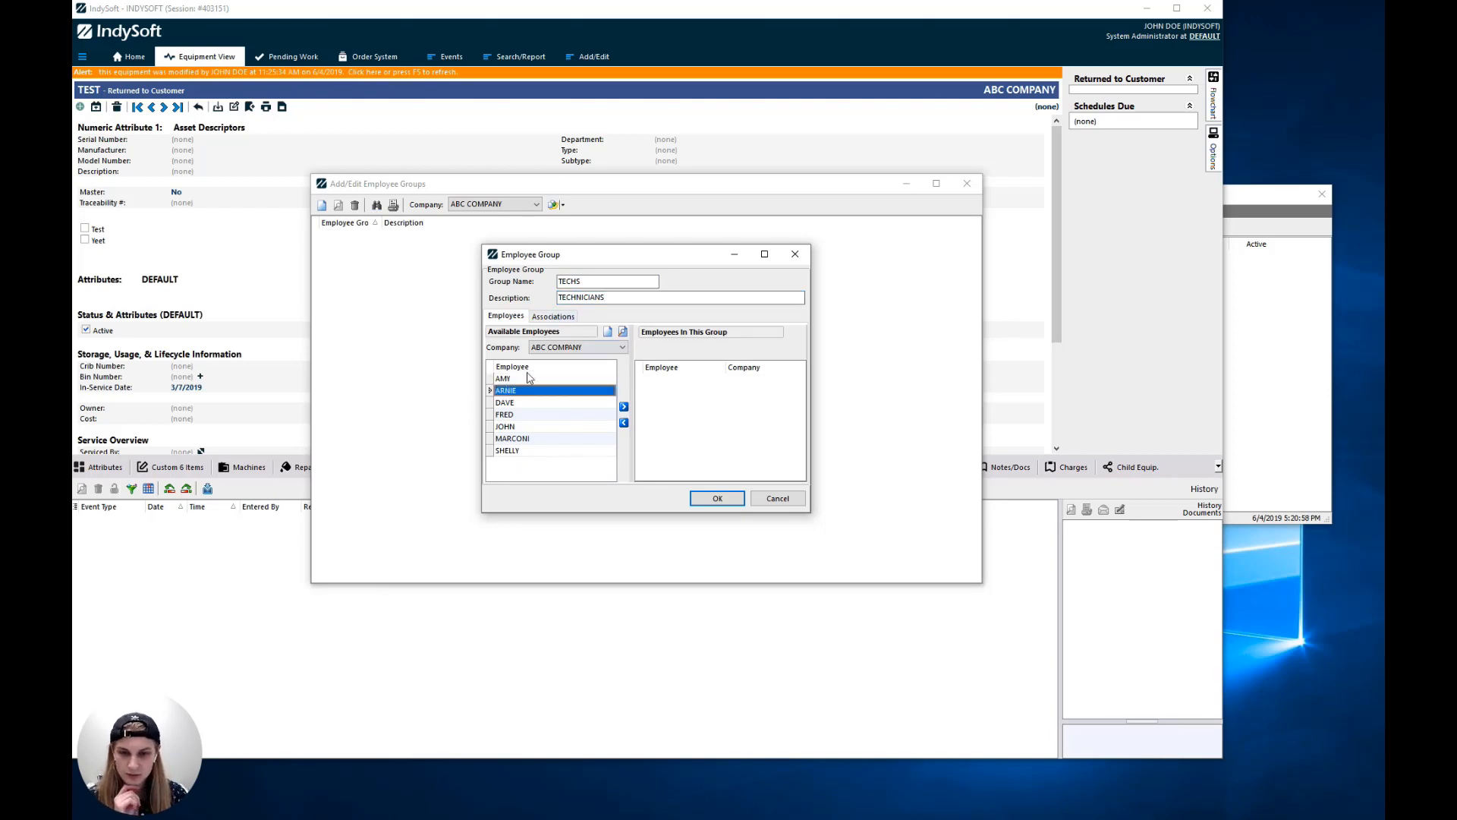
pyautogui.click(534, 451)
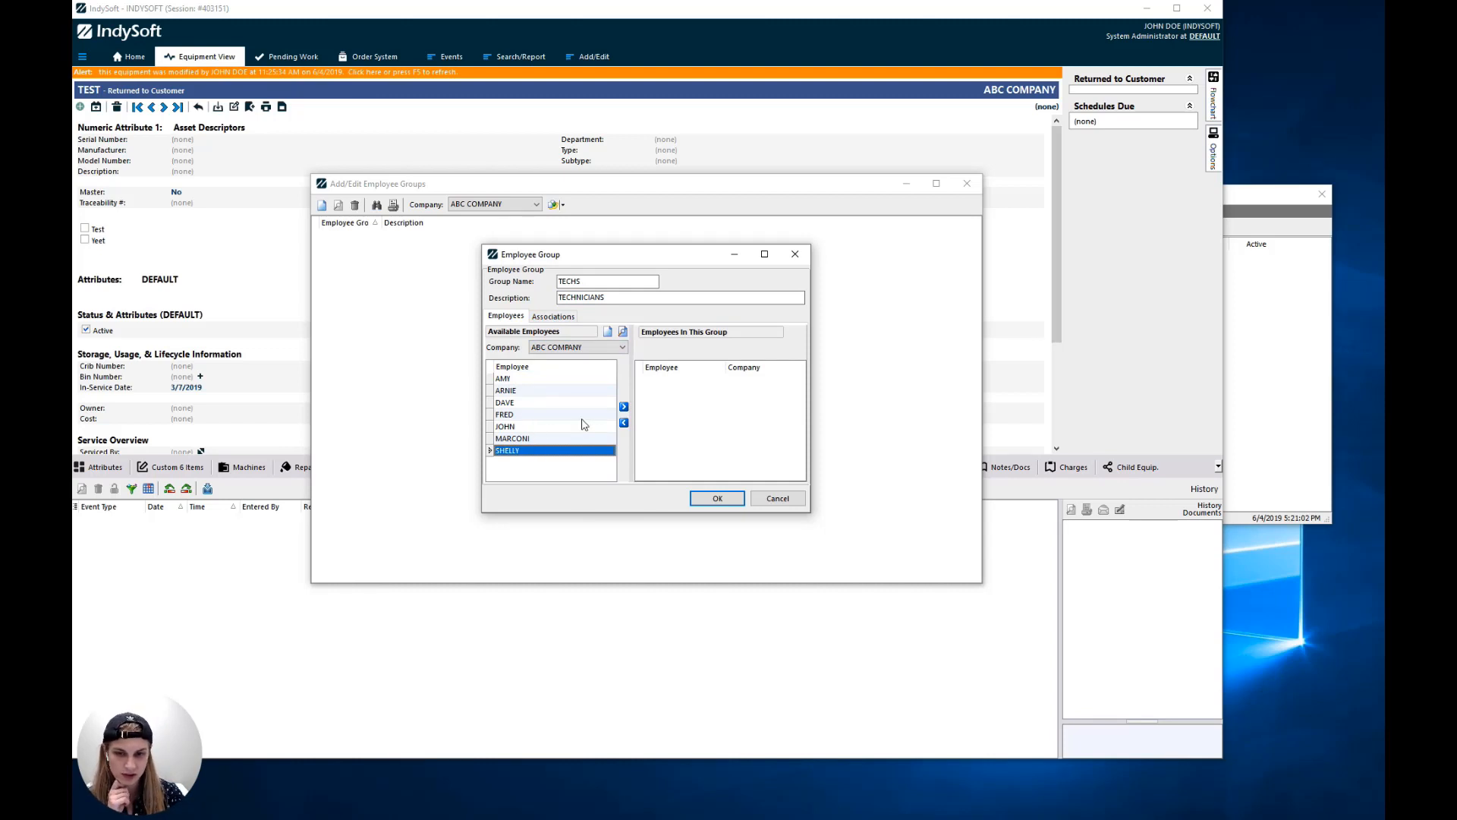
pyautogui.click(520, 426)
pyautogui.click(624, 407)
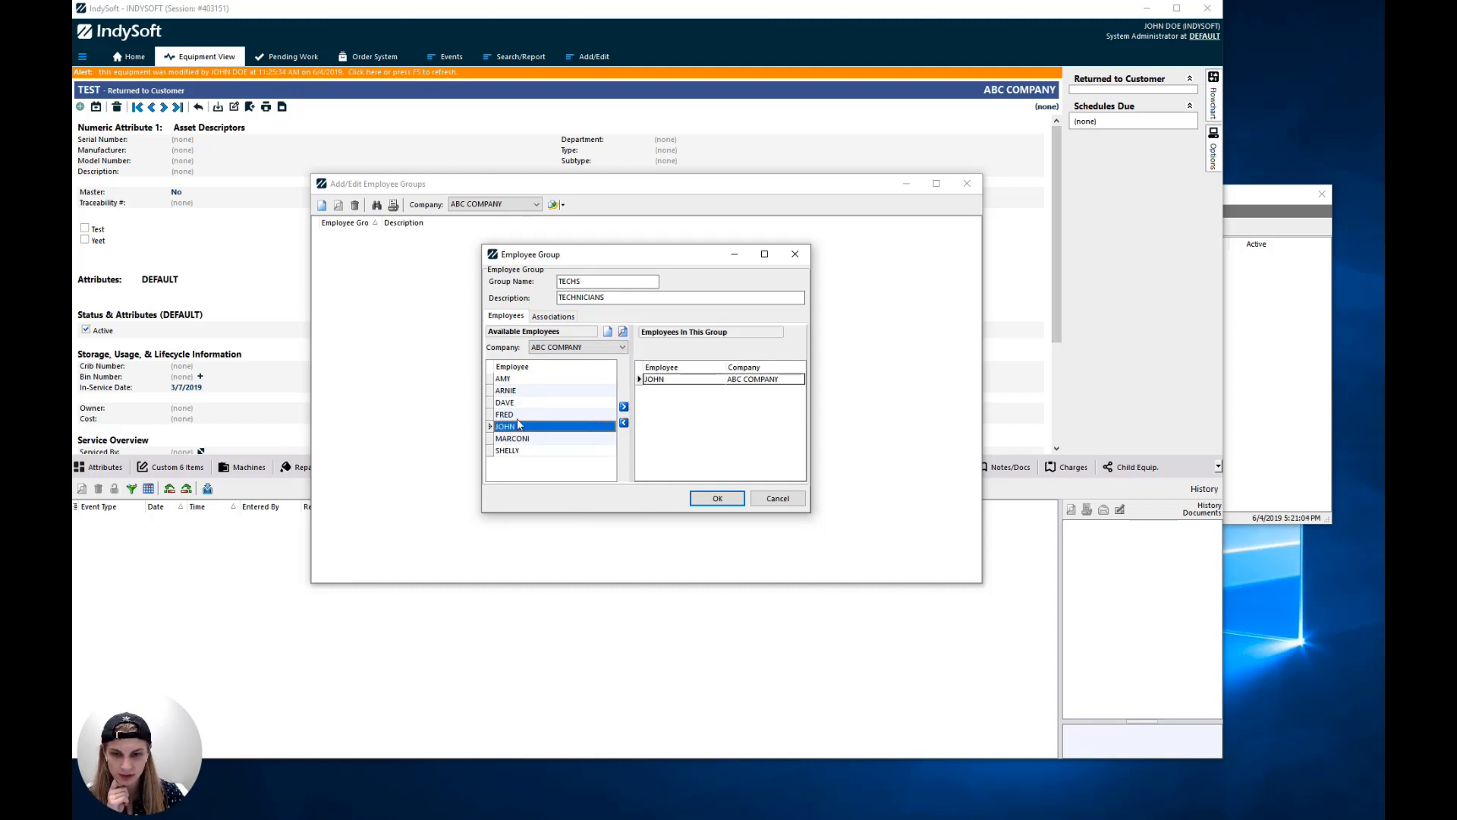
pyautogui.click(520, 415)
pyautogui.click(624, 407)
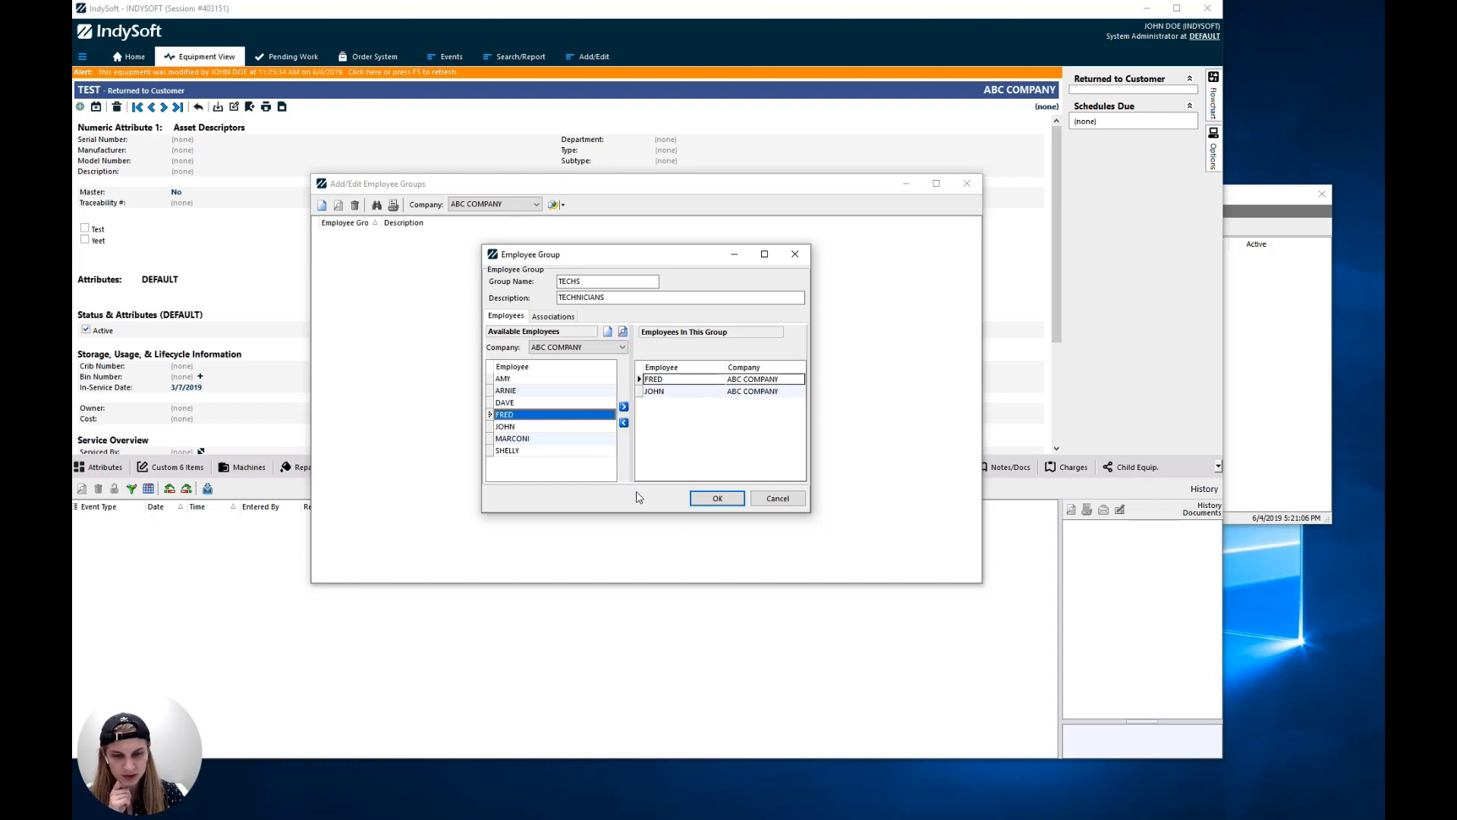
pyautogui.click(716, 499)
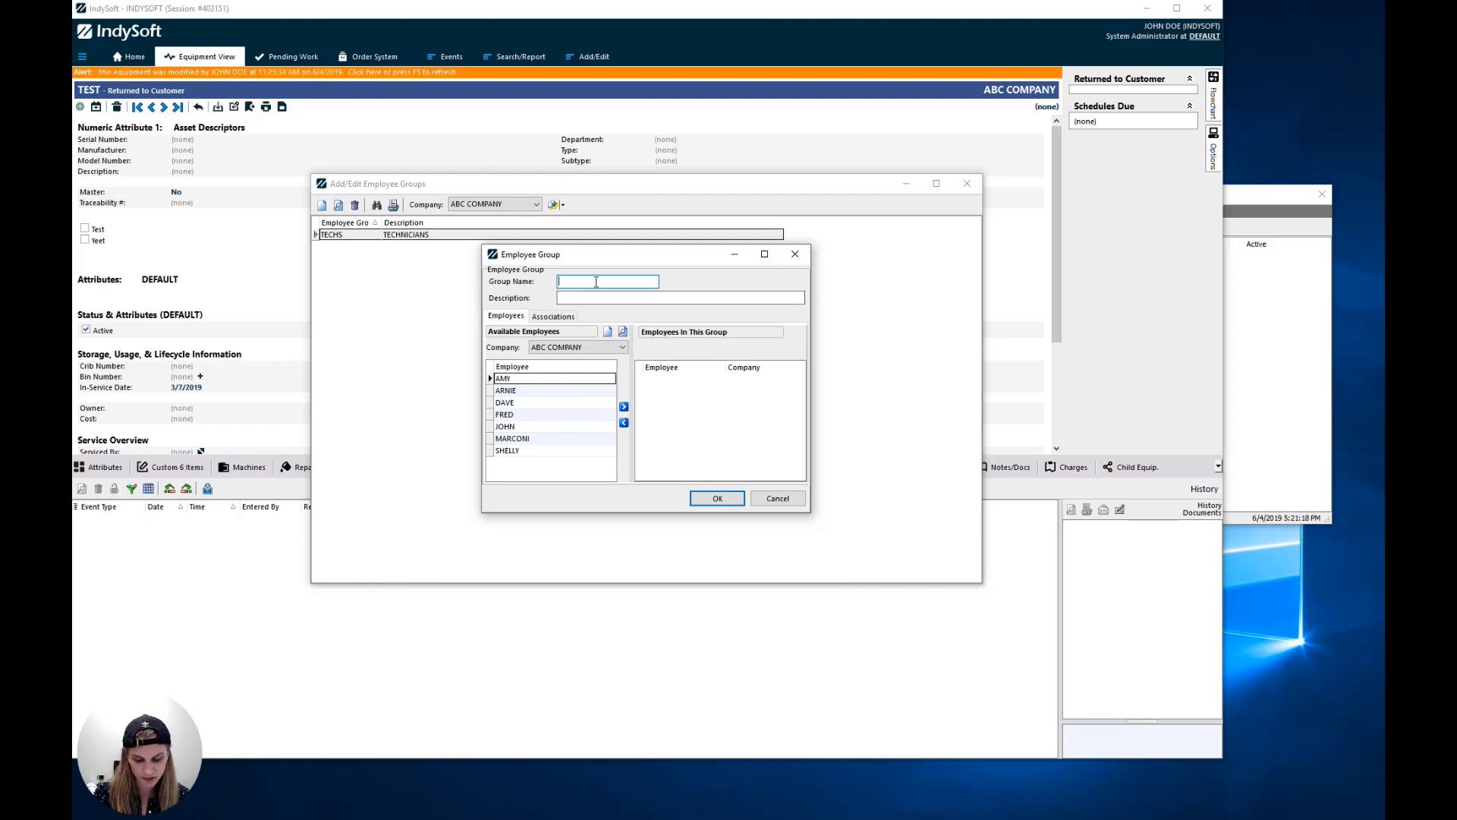
# Step: Start a second employee group and name it ADMINISTRATORS
pyautogui.write('ADMINS')
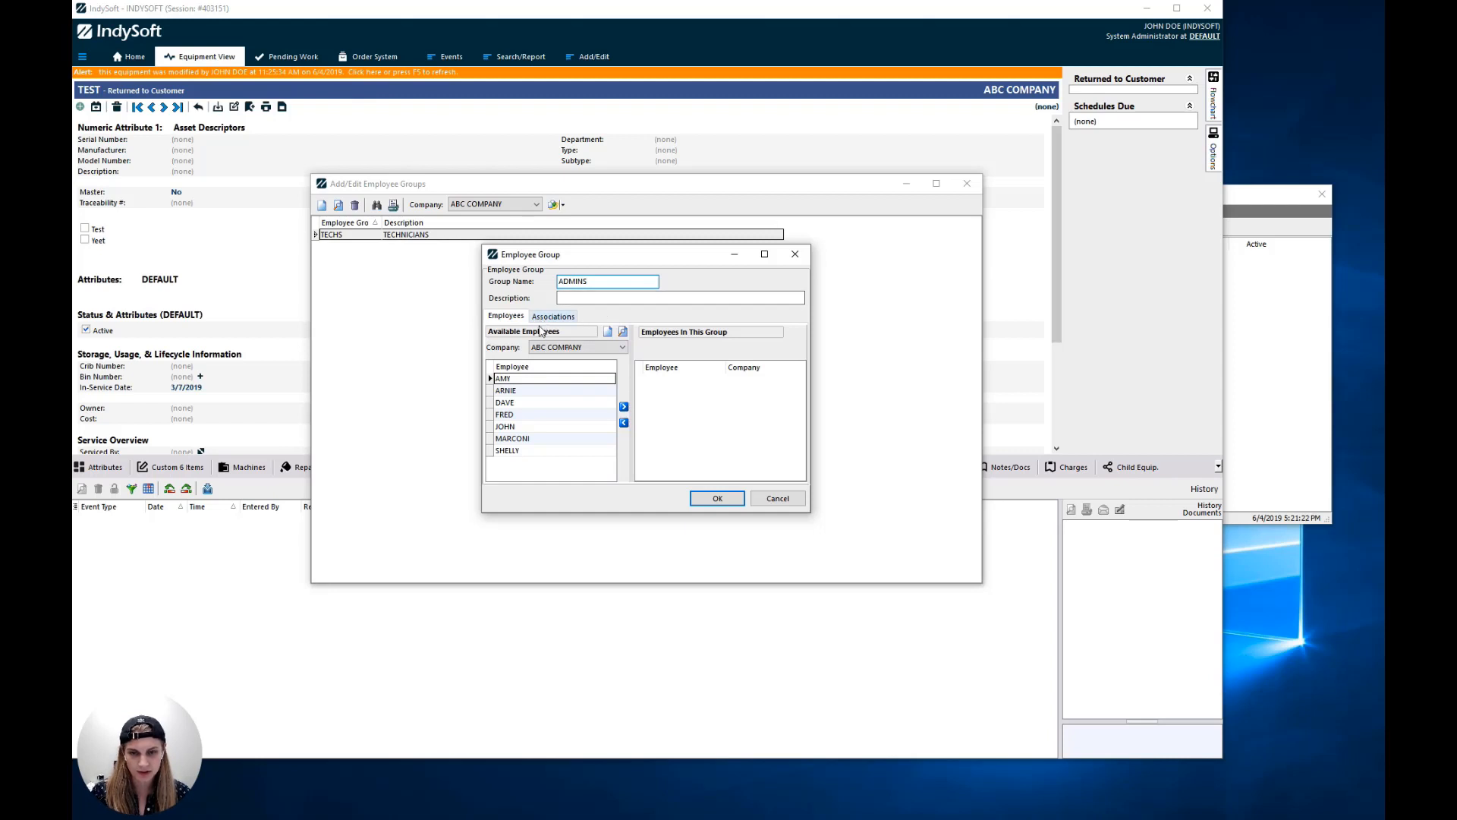
pyautogui.click(569, 383)
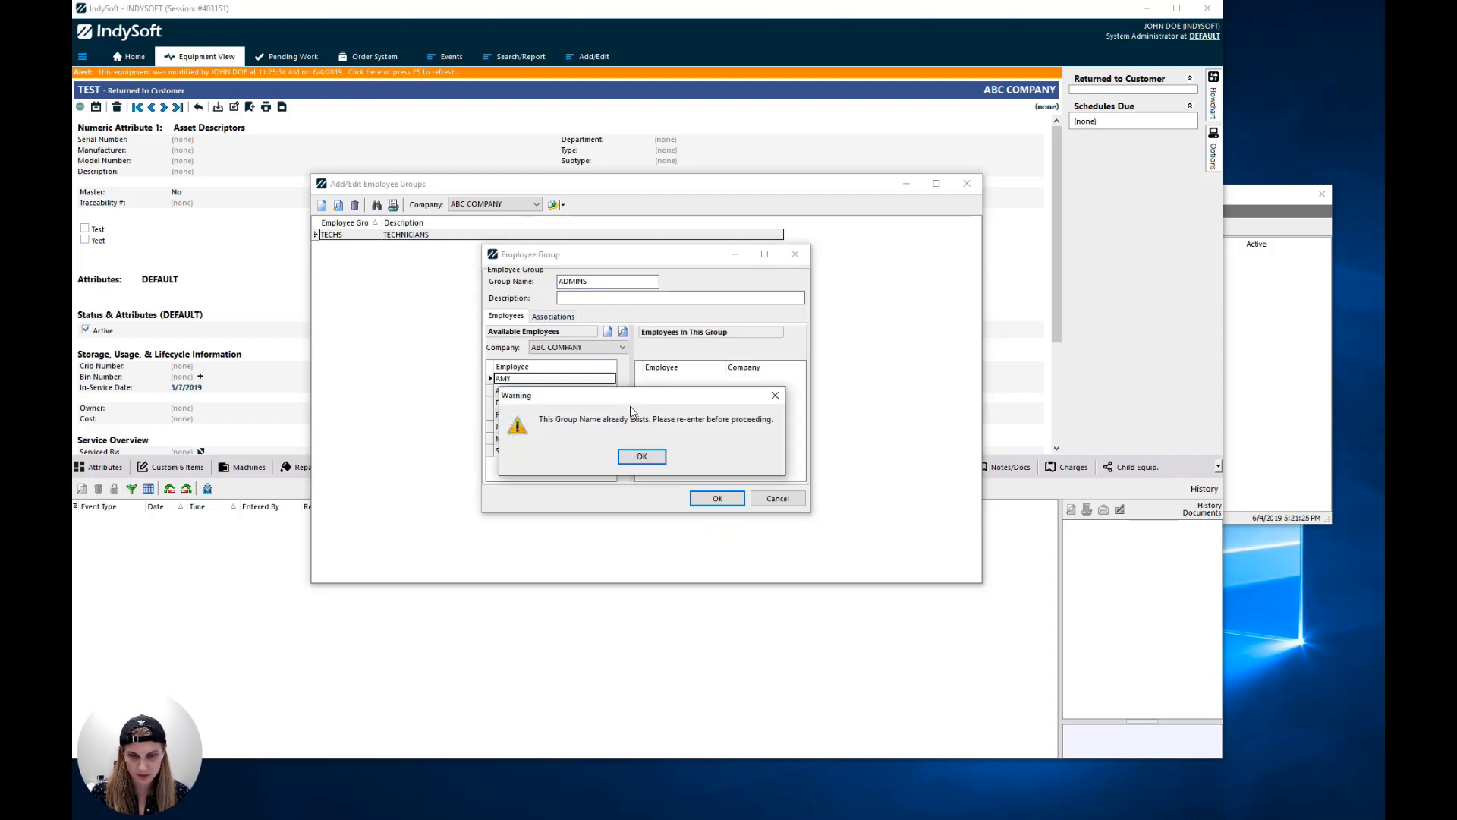
pyautogui.click(642, 458)
pyautogui.click(610, 283)
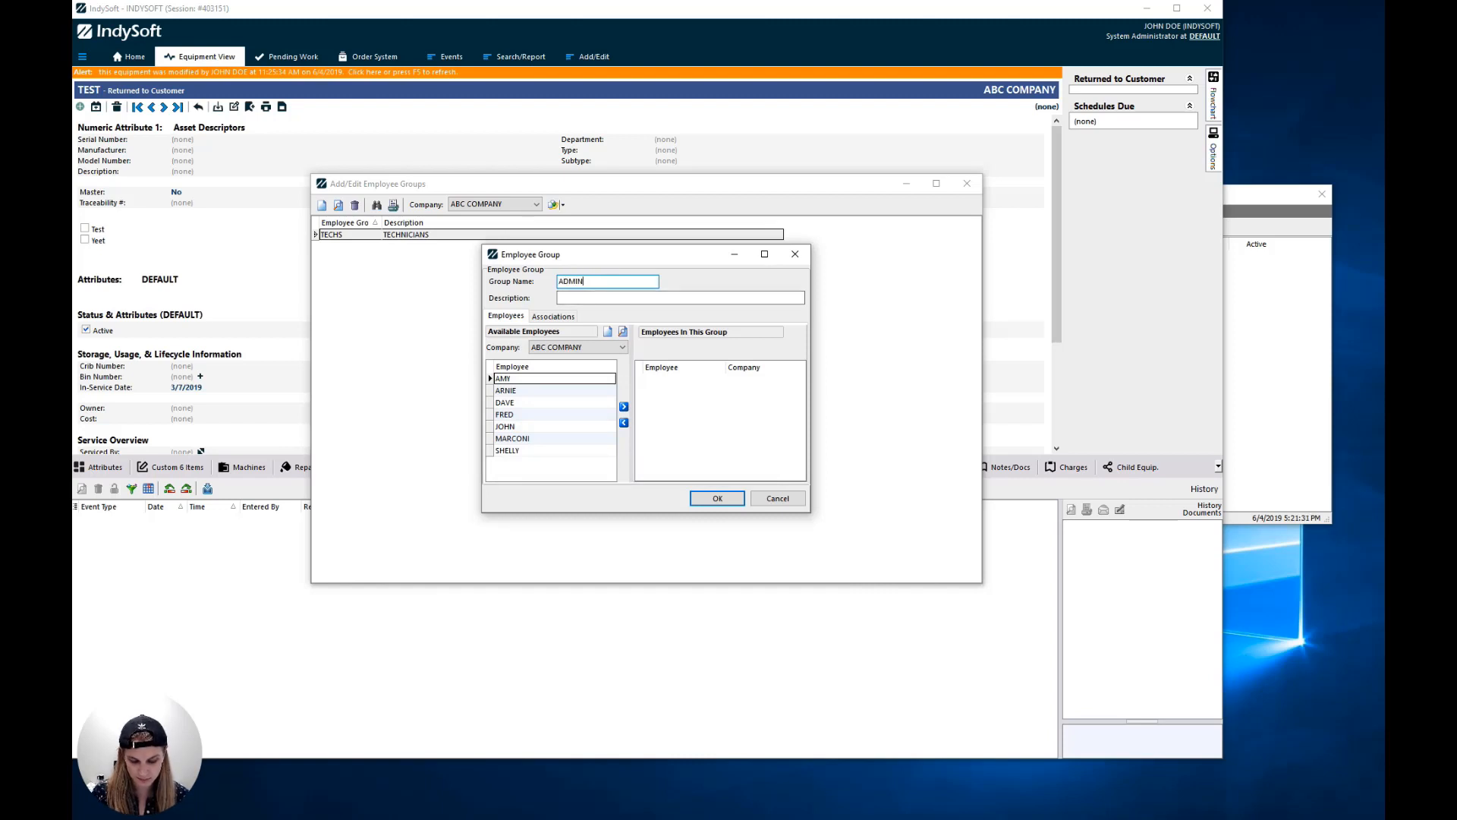
pyautogui.write('ISTRATORS')
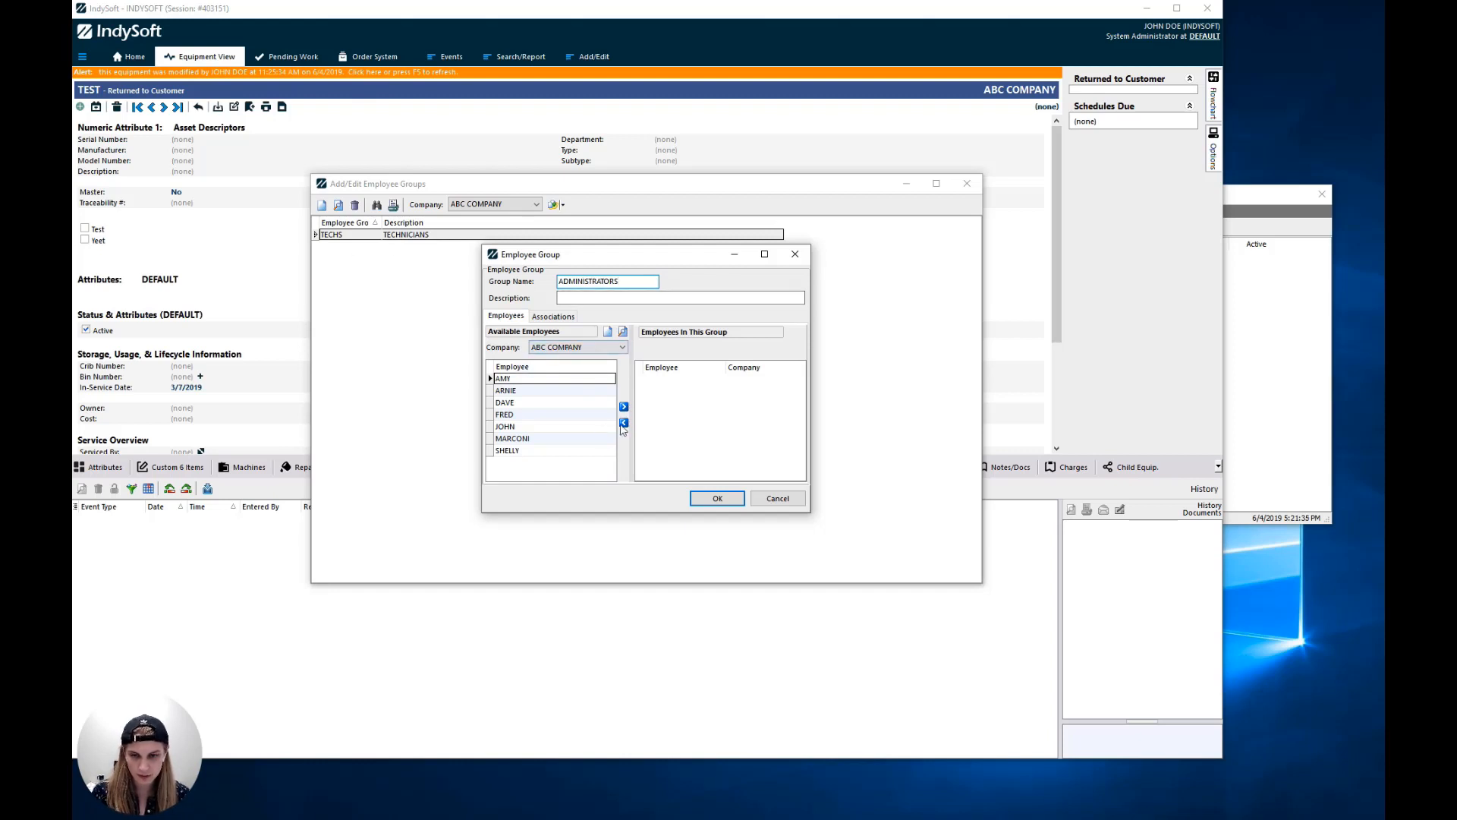
# Step: Add the first and third available employees to the ADMINISTRATORS group
pyautogui.click(566, 379)
pyautogui.click(625, 408)
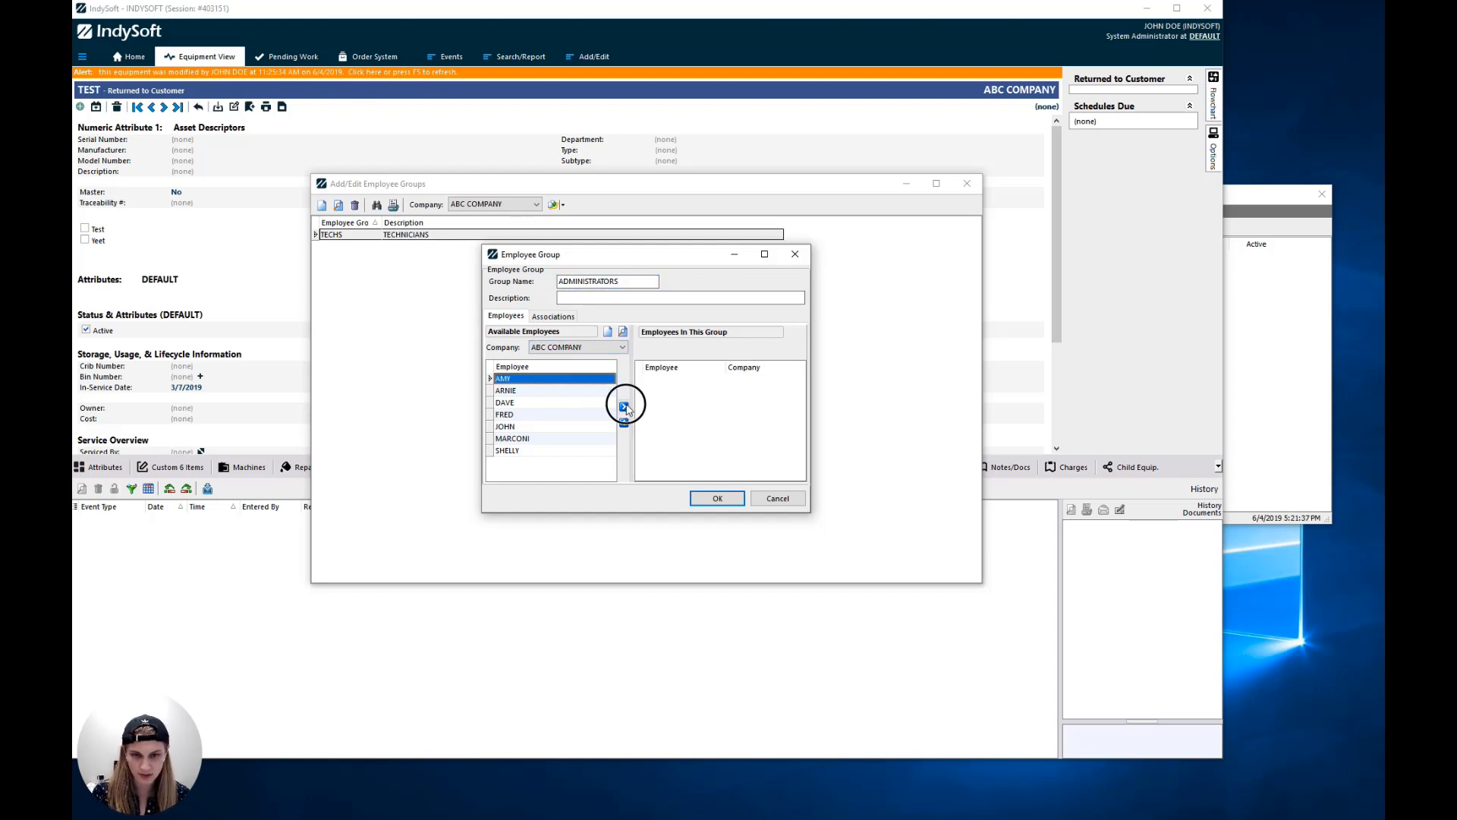
pyautogui.click(532, 403)
pyautogui.click(624, 407)
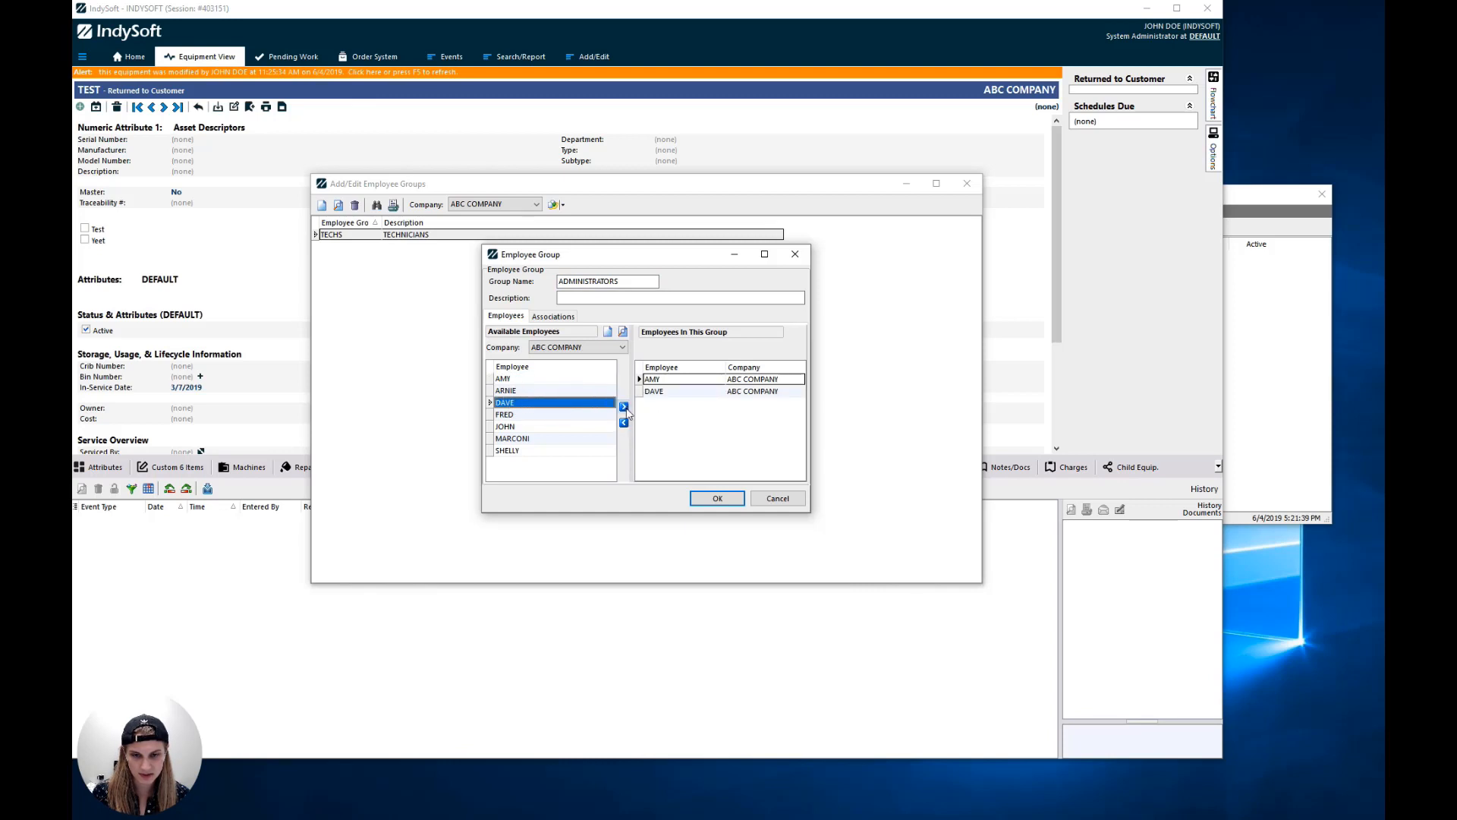
# Step: Add a Location association for ABC COMPANY with the rule Contains OFFICE to the ADMINISTRATORS group, and save the group
pyautogui.click(568, 316)
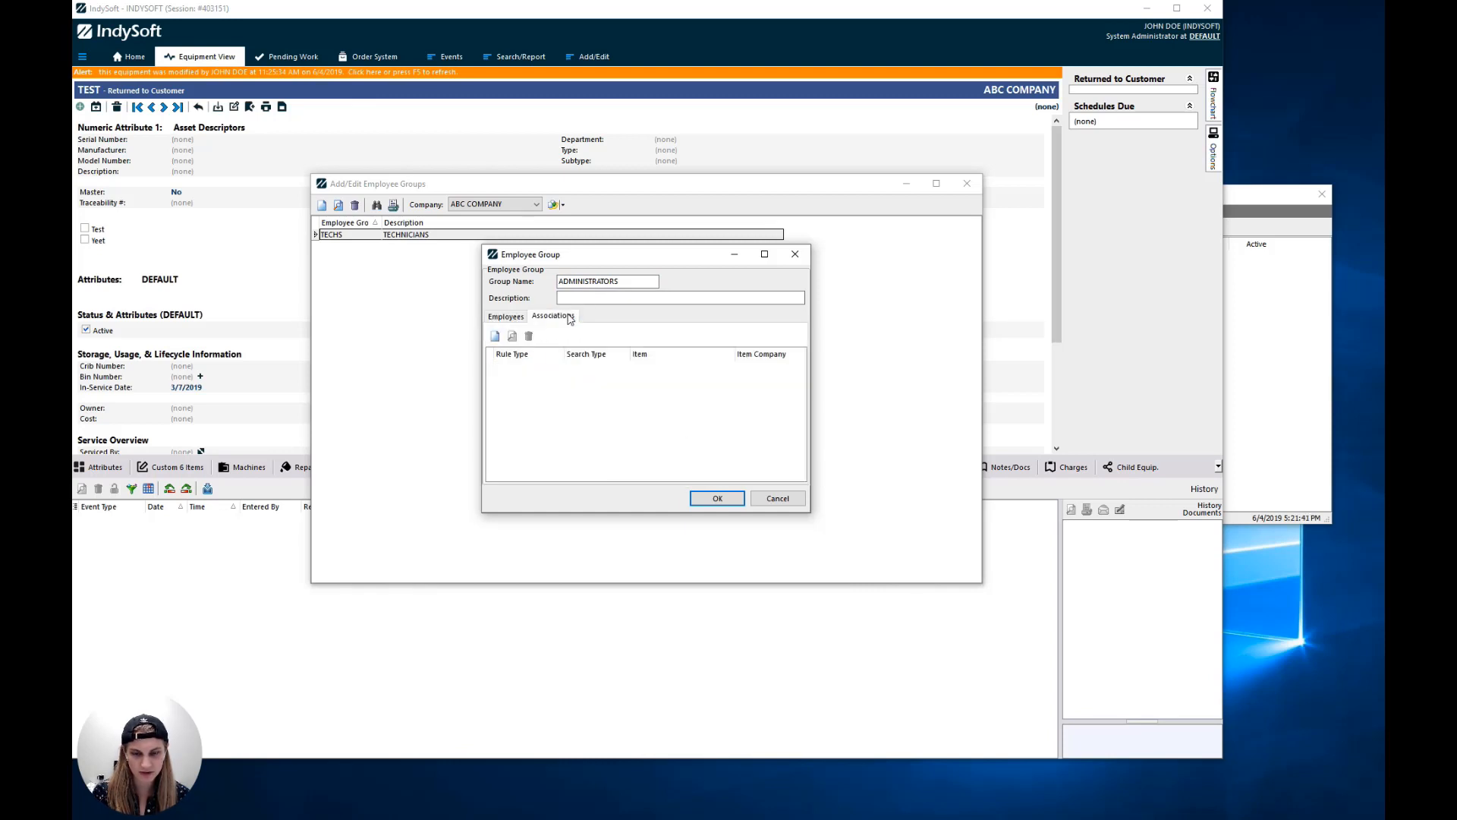
pyautogui.click(497, 337)
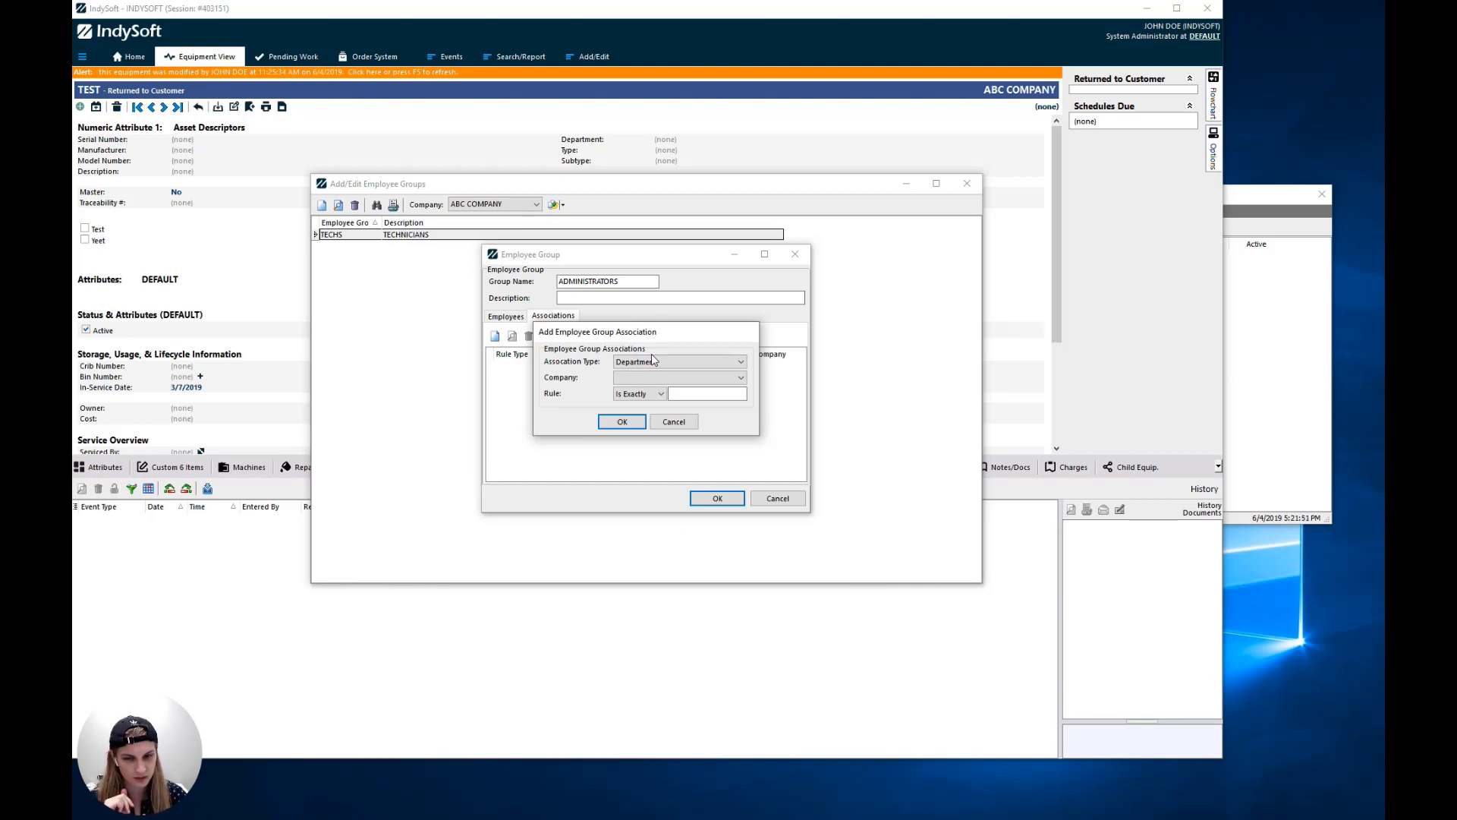
pyautogui.click(658, 364)
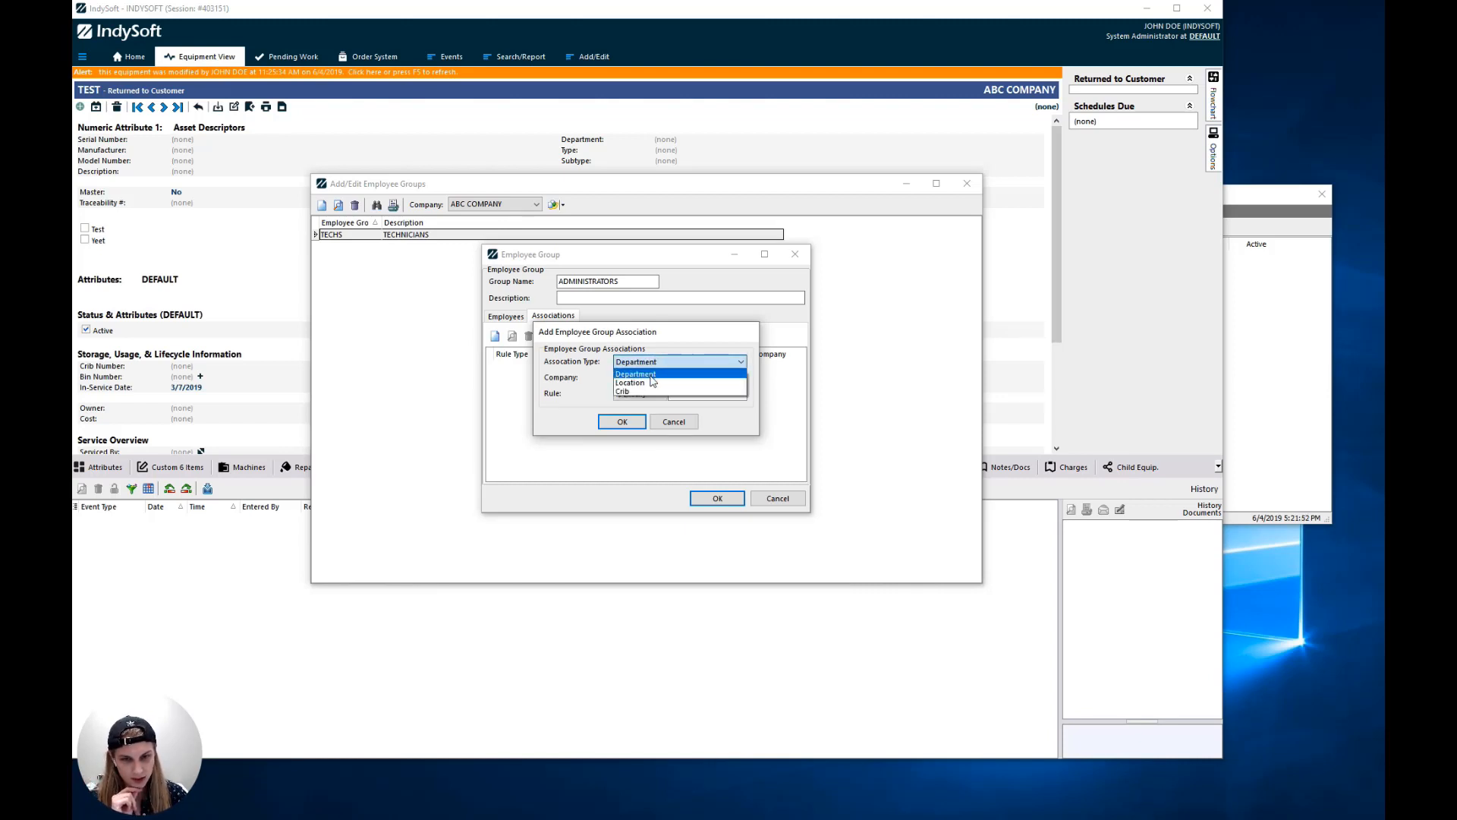
pyautogui.click(652, 380)
pyautogui.click(653, 382)
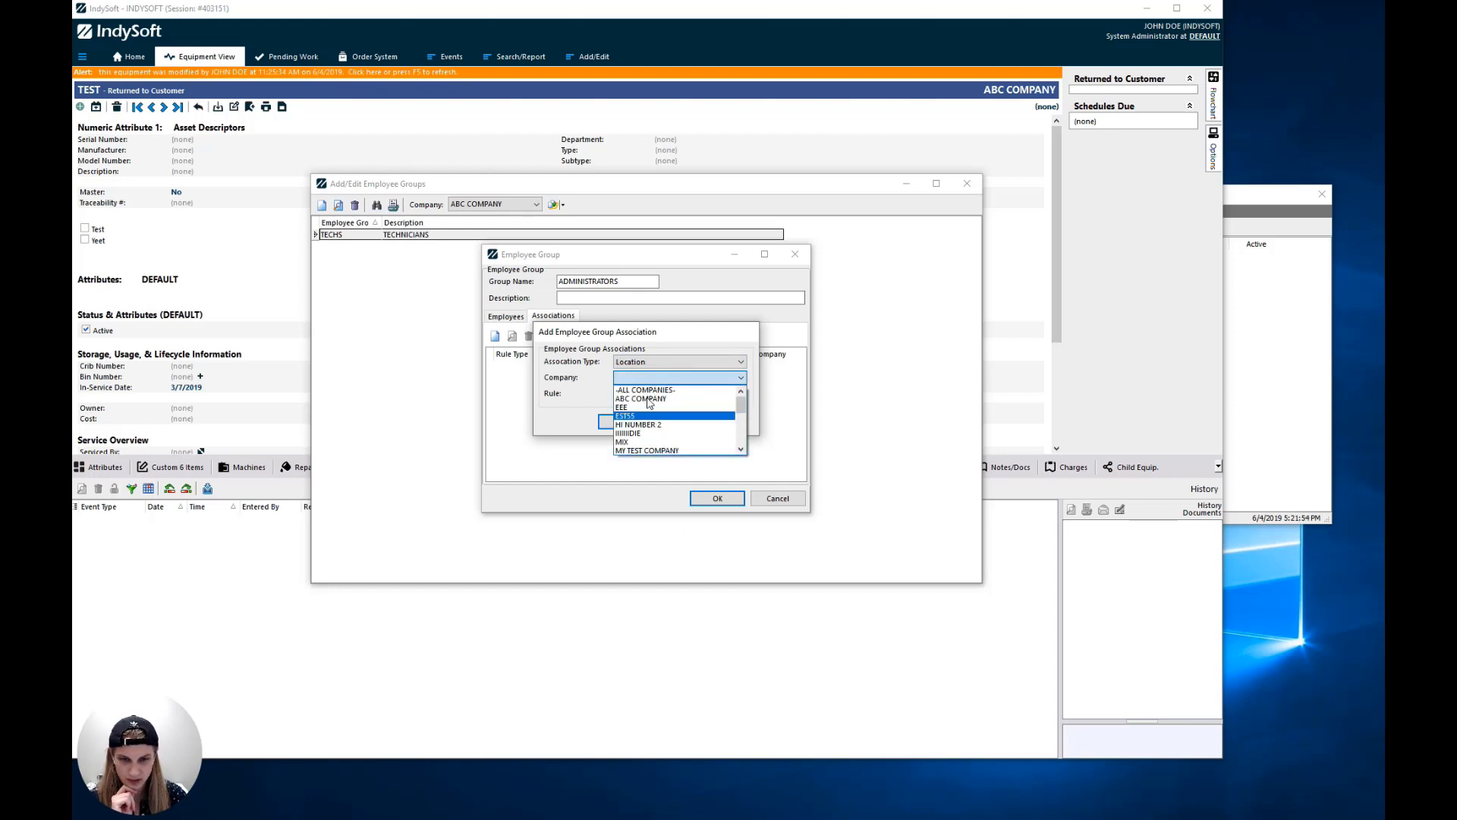
pyautogui.click(642, 398)
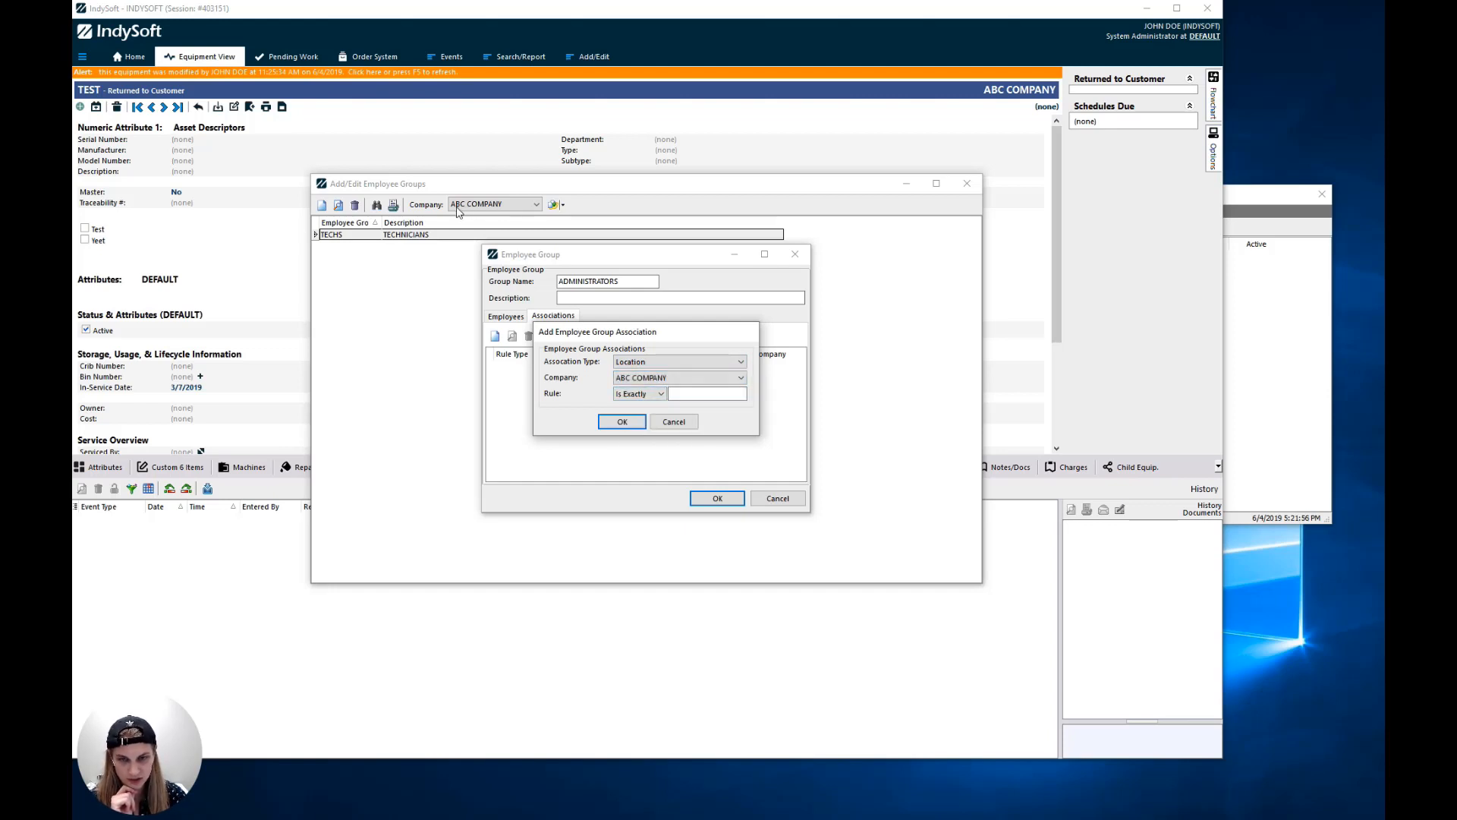
pyautogui.click(657, 394)
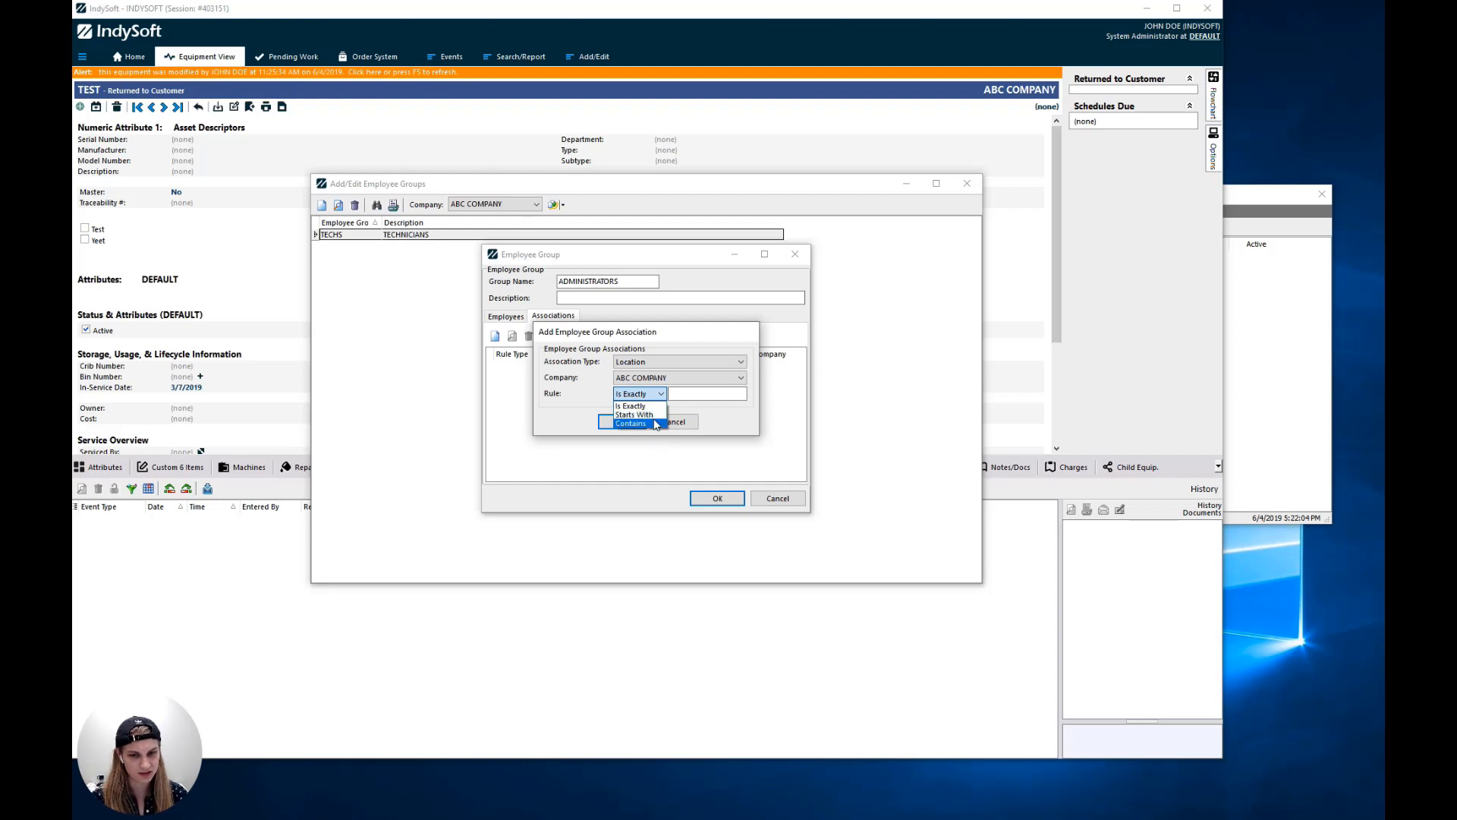
pyautogui.click(637, 423)
pyautogui.click(696, 391)
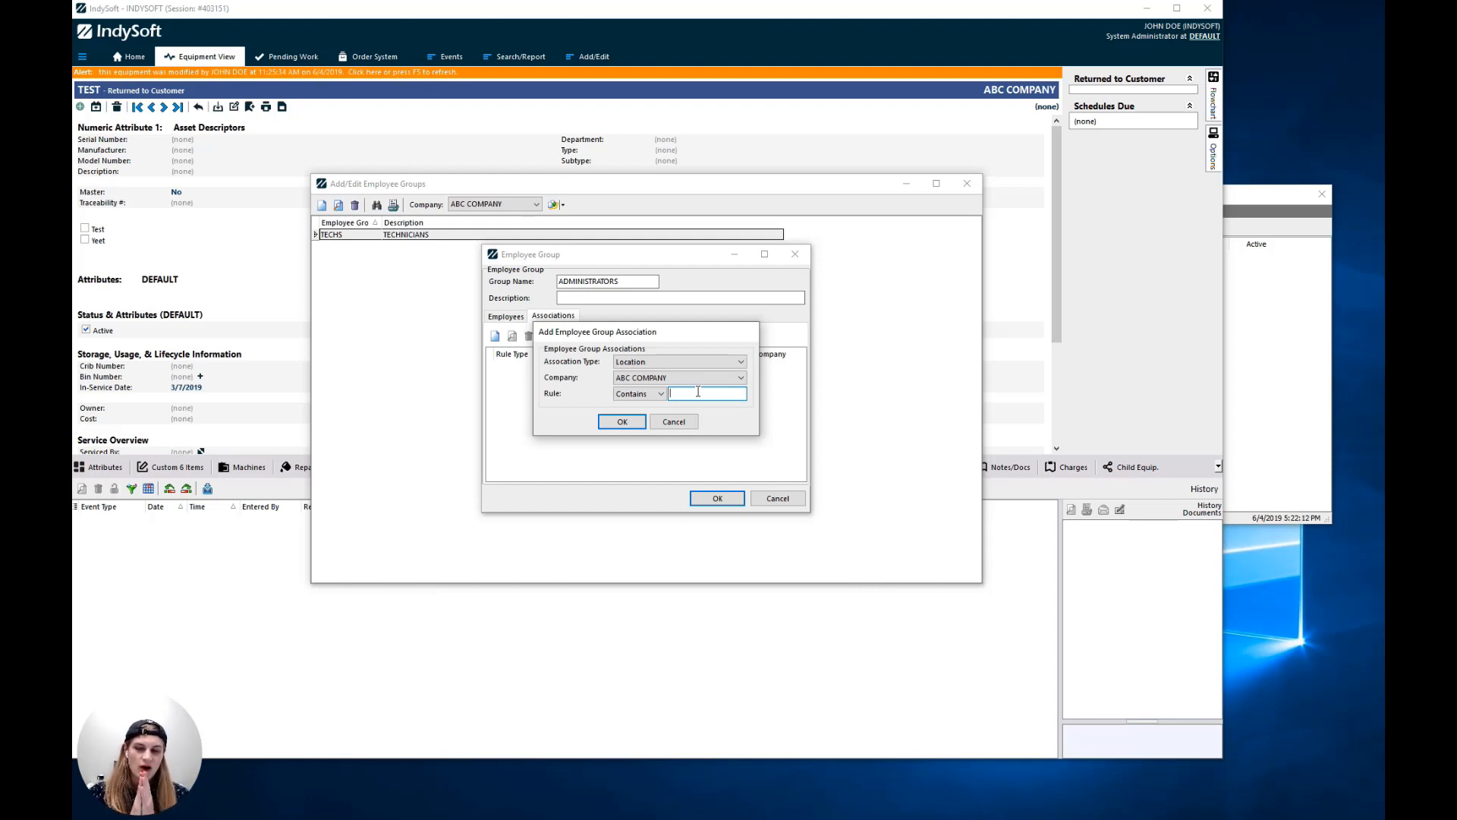
pyautogui.write('OFFICE')
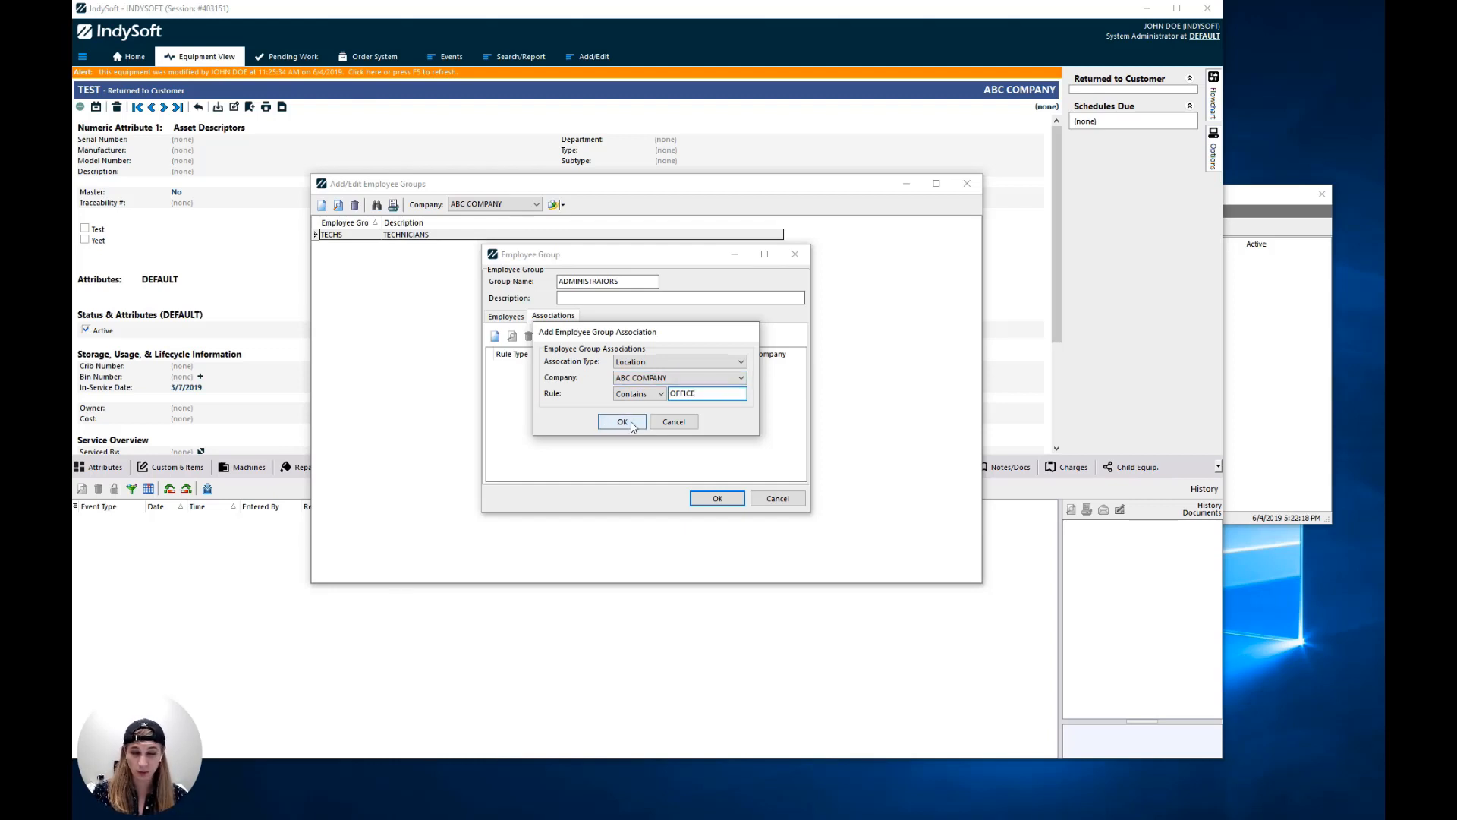
pyautogui.click(632, 424)
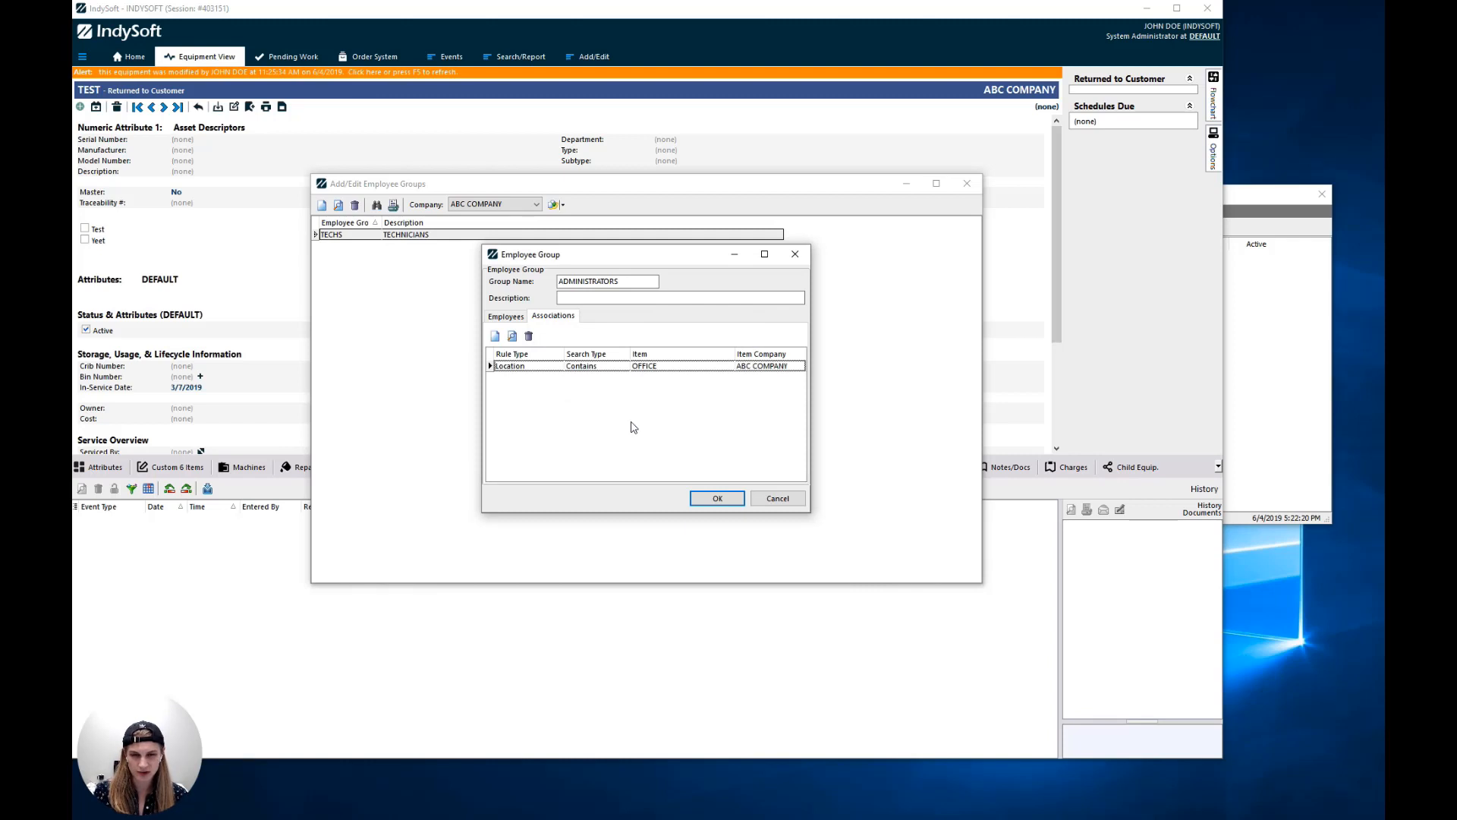
pyautogui.click(718, 498)
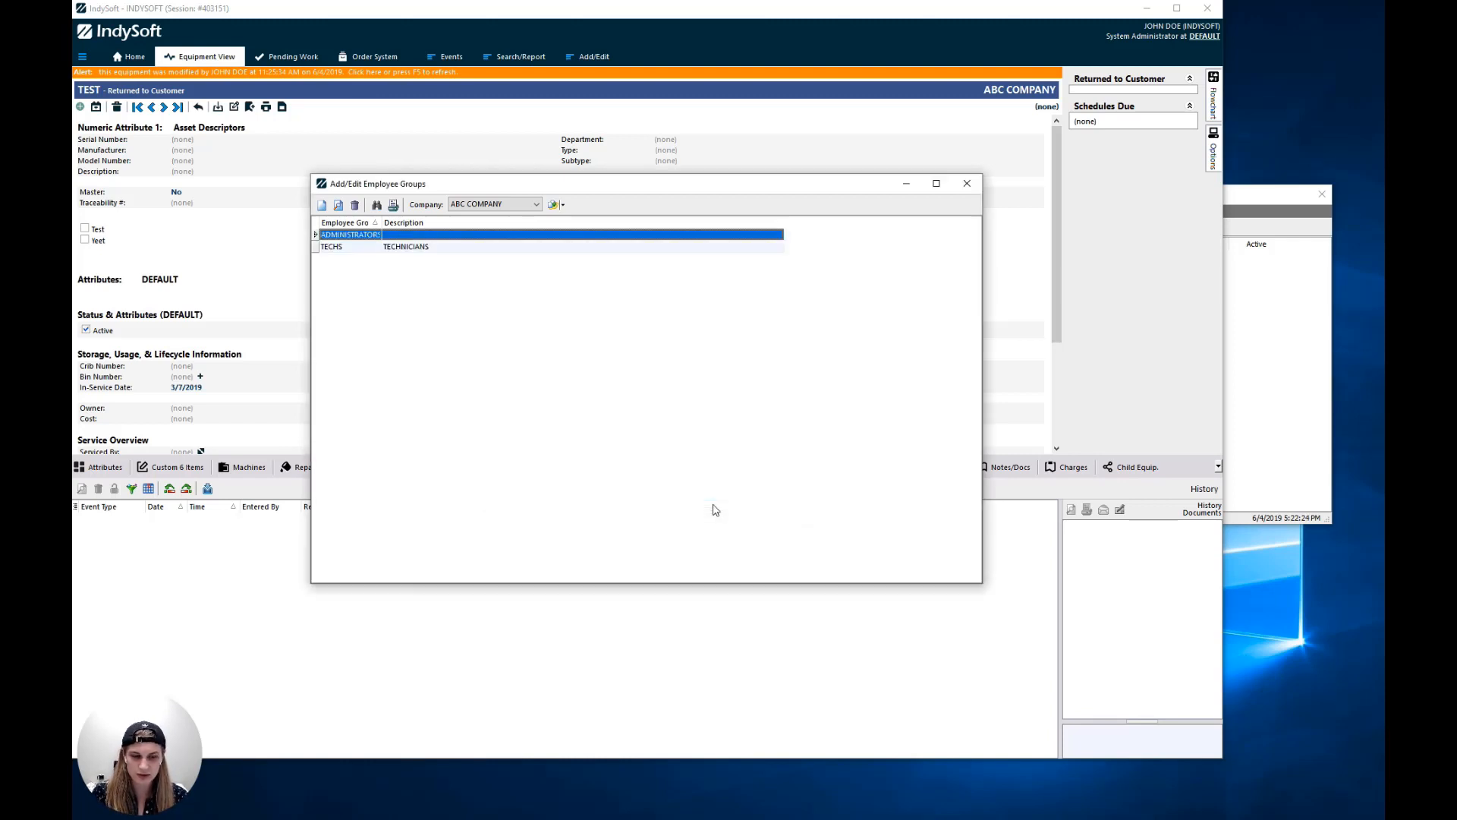
# Step: Switch to the Work Flow Configuration Wizard and start a new e-mail distribution rule for the PACKING SLIP report
pyautogui.hotkey('alt', 'Tab')
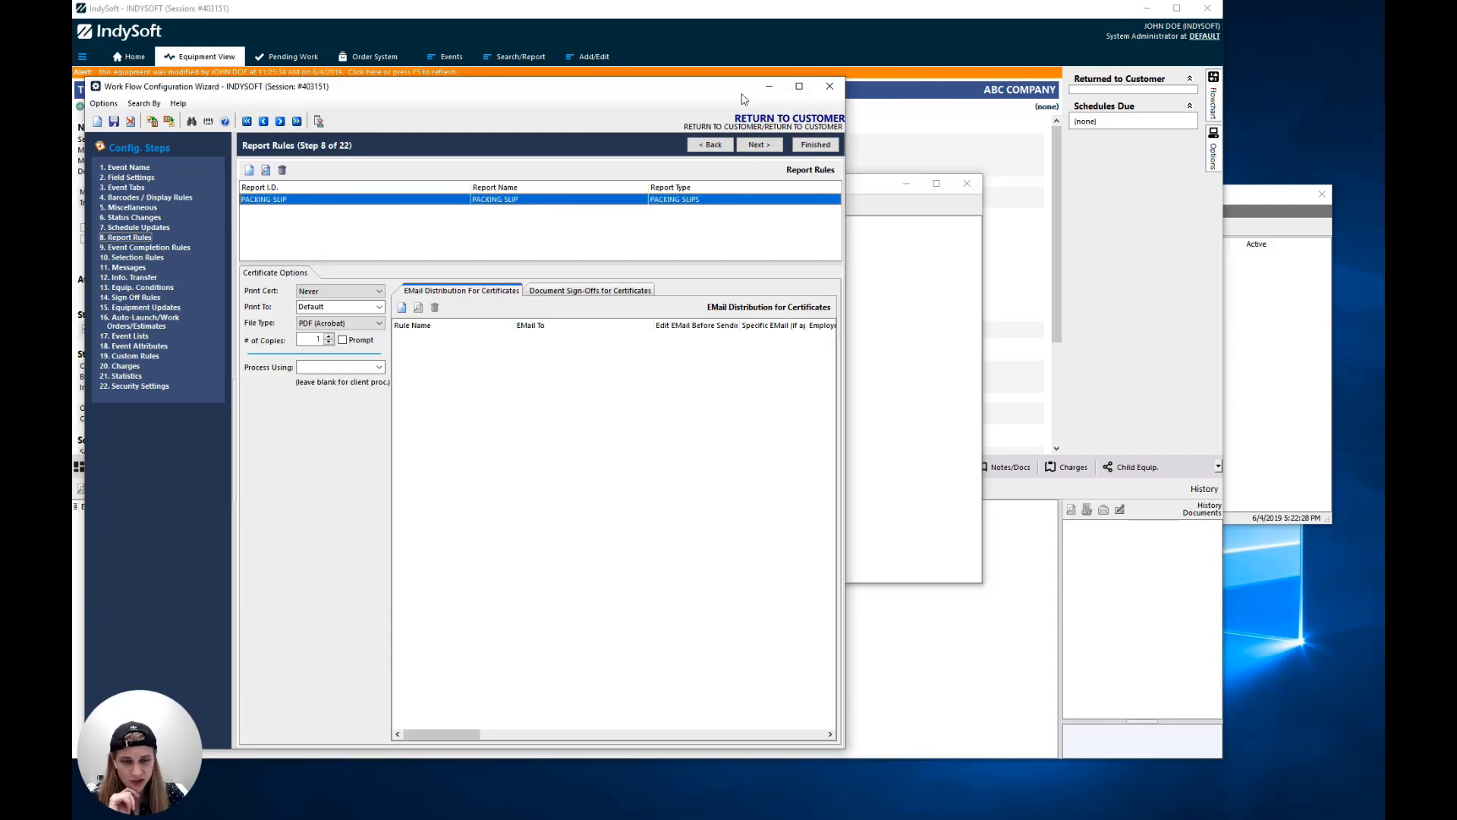
pyautogui.doubleClick(328, 205)
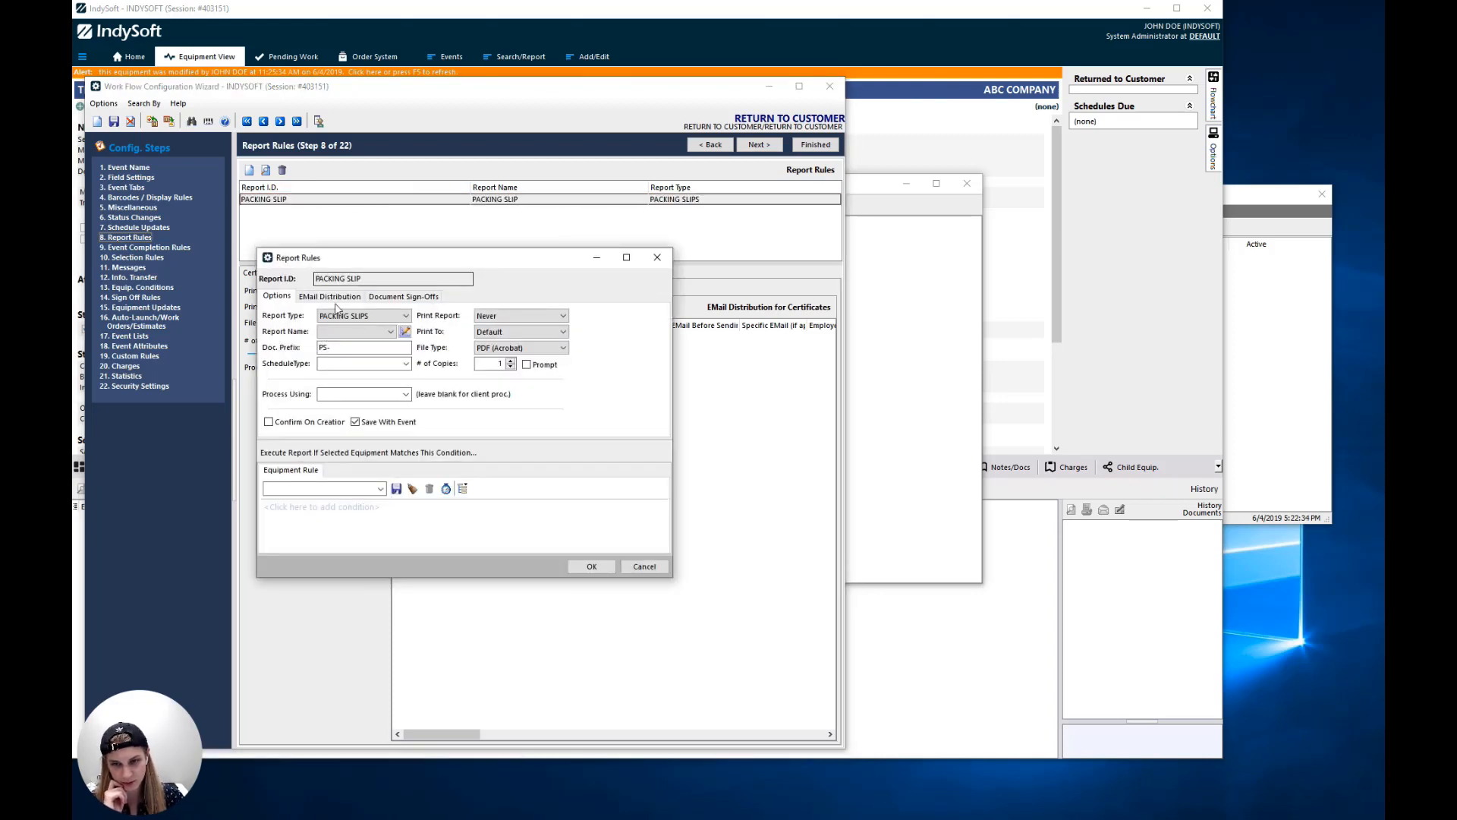
pyautogui.click(310, 297)
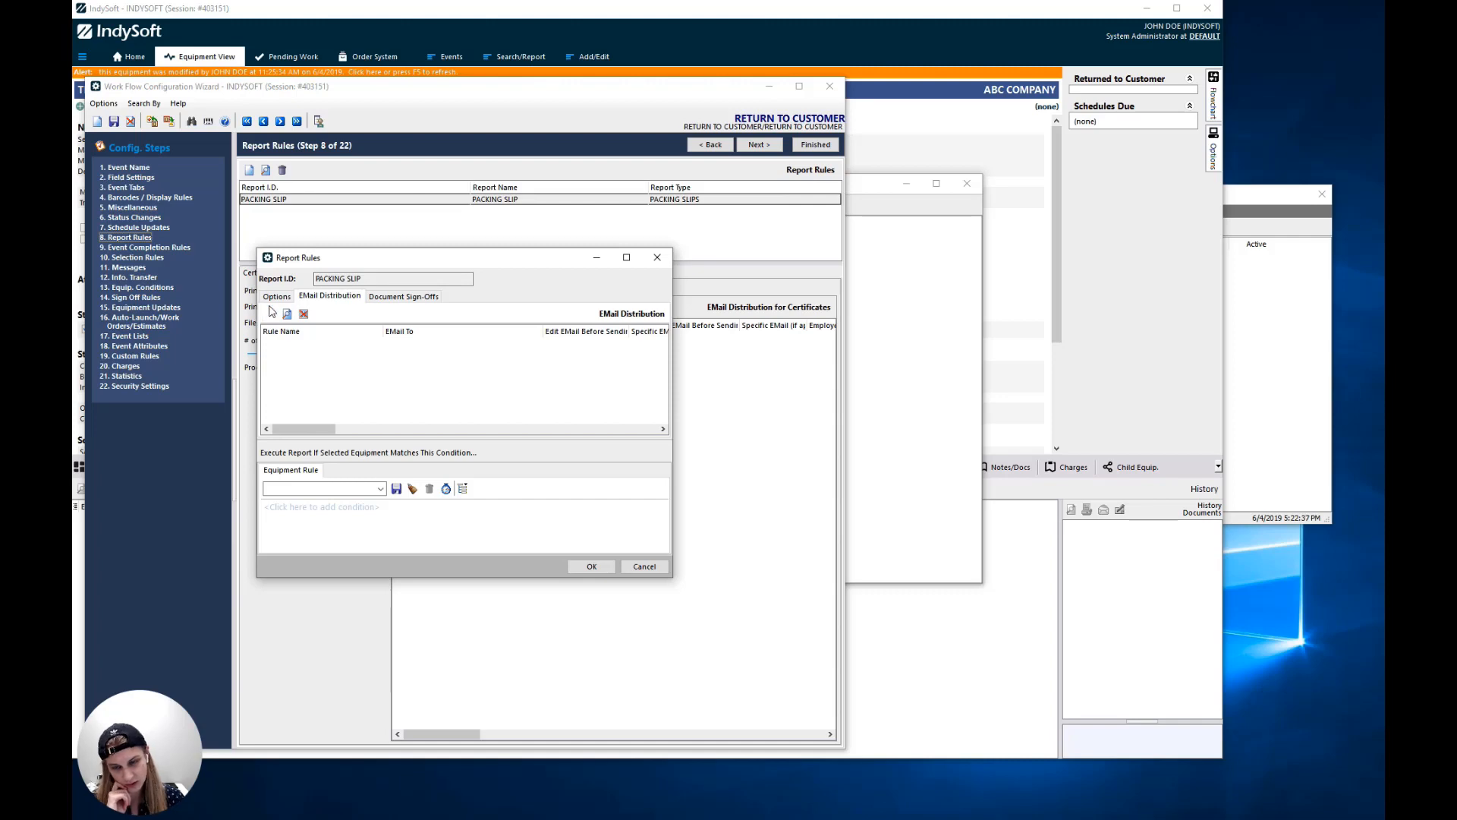
pyautogui.doubleClick(649, 388)
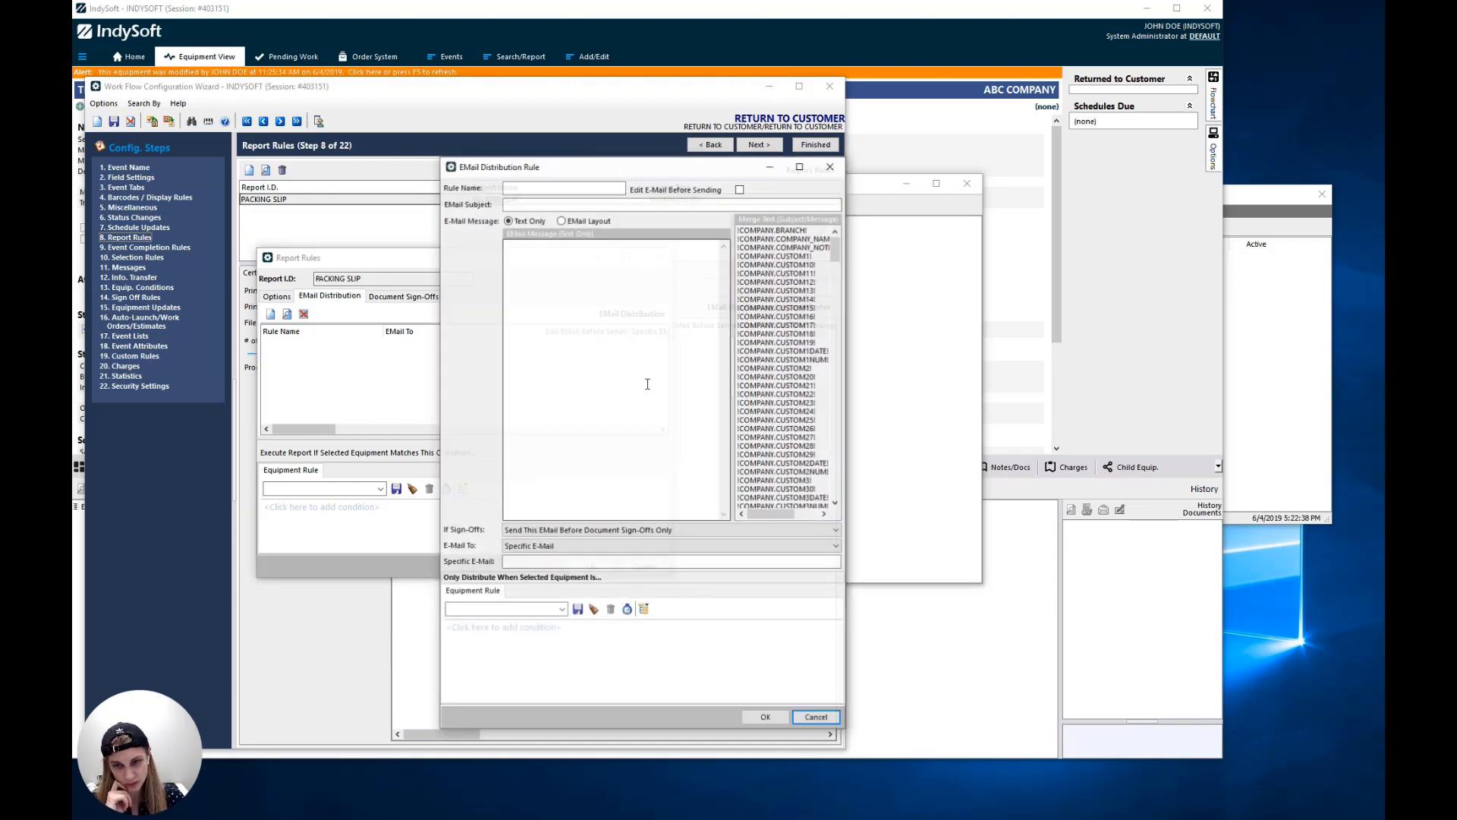
# Step: Set the rule's E-Mail To recipient to Employee Group, choose ABC COMPANY, and review the employee groups available for selection
pyautogui.click(602, 547)
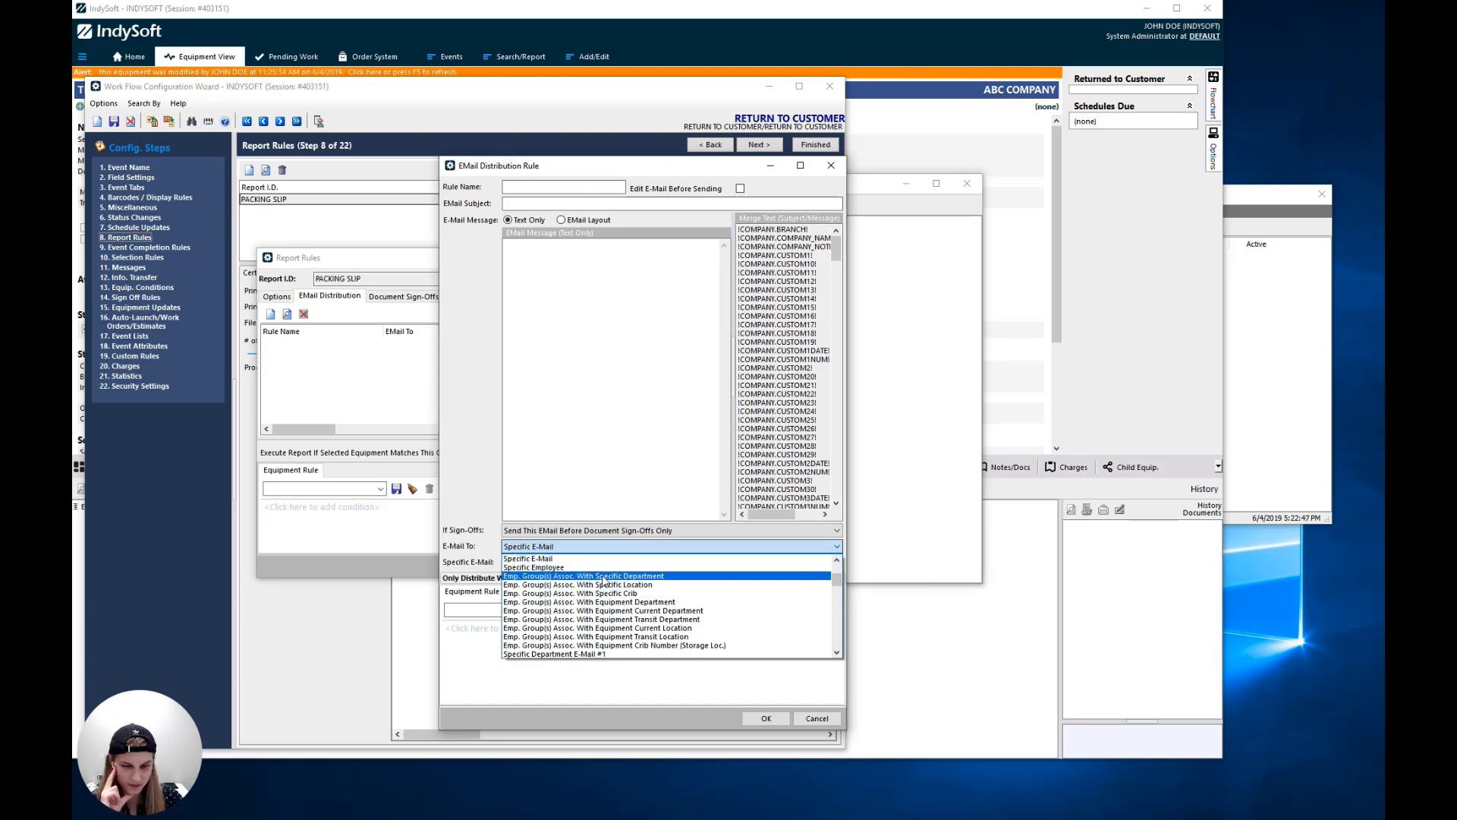
pyautogui.scroll(3, 580, 588)
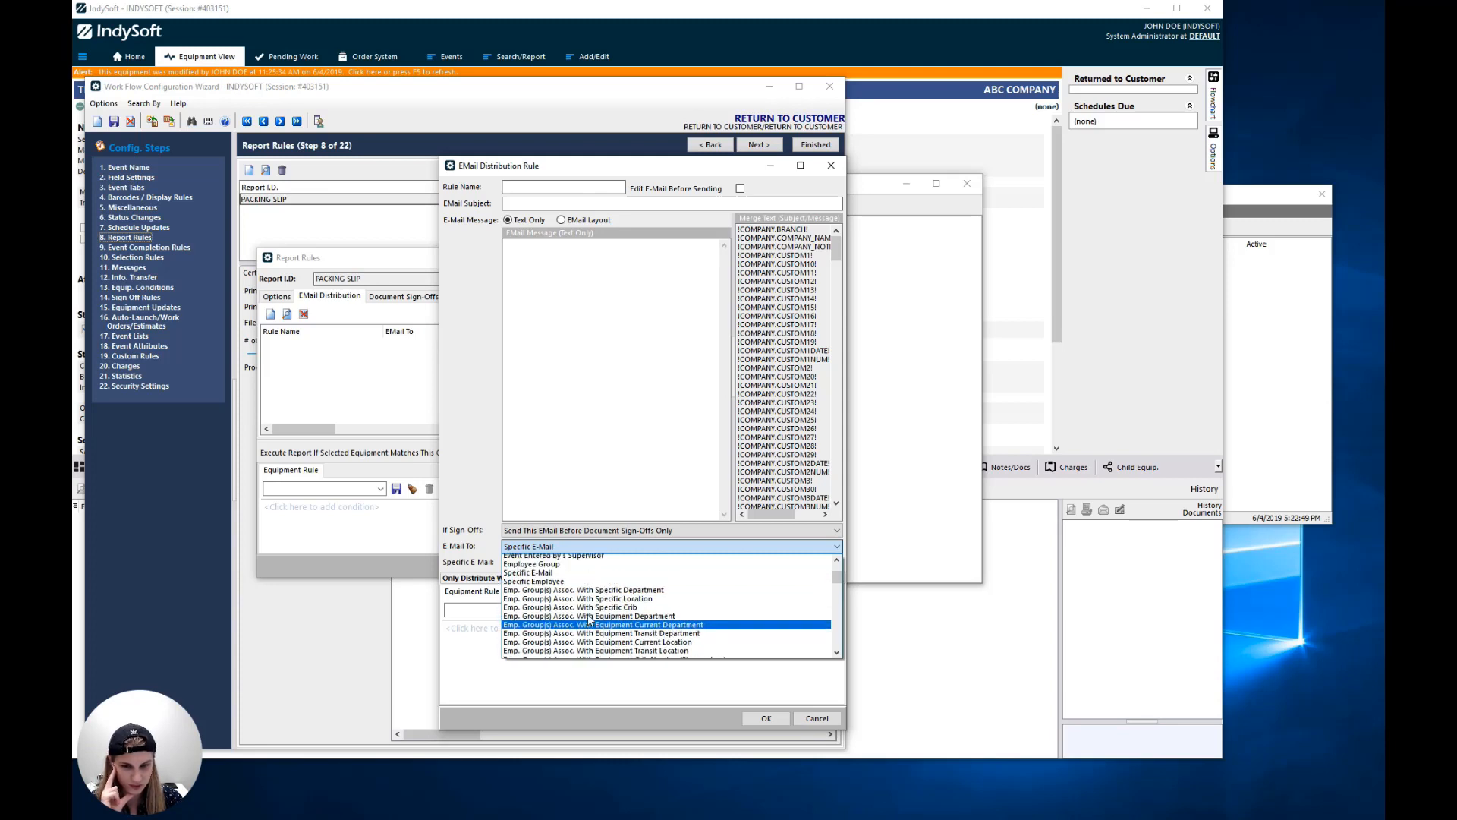
pyautogui.click(561, 619)
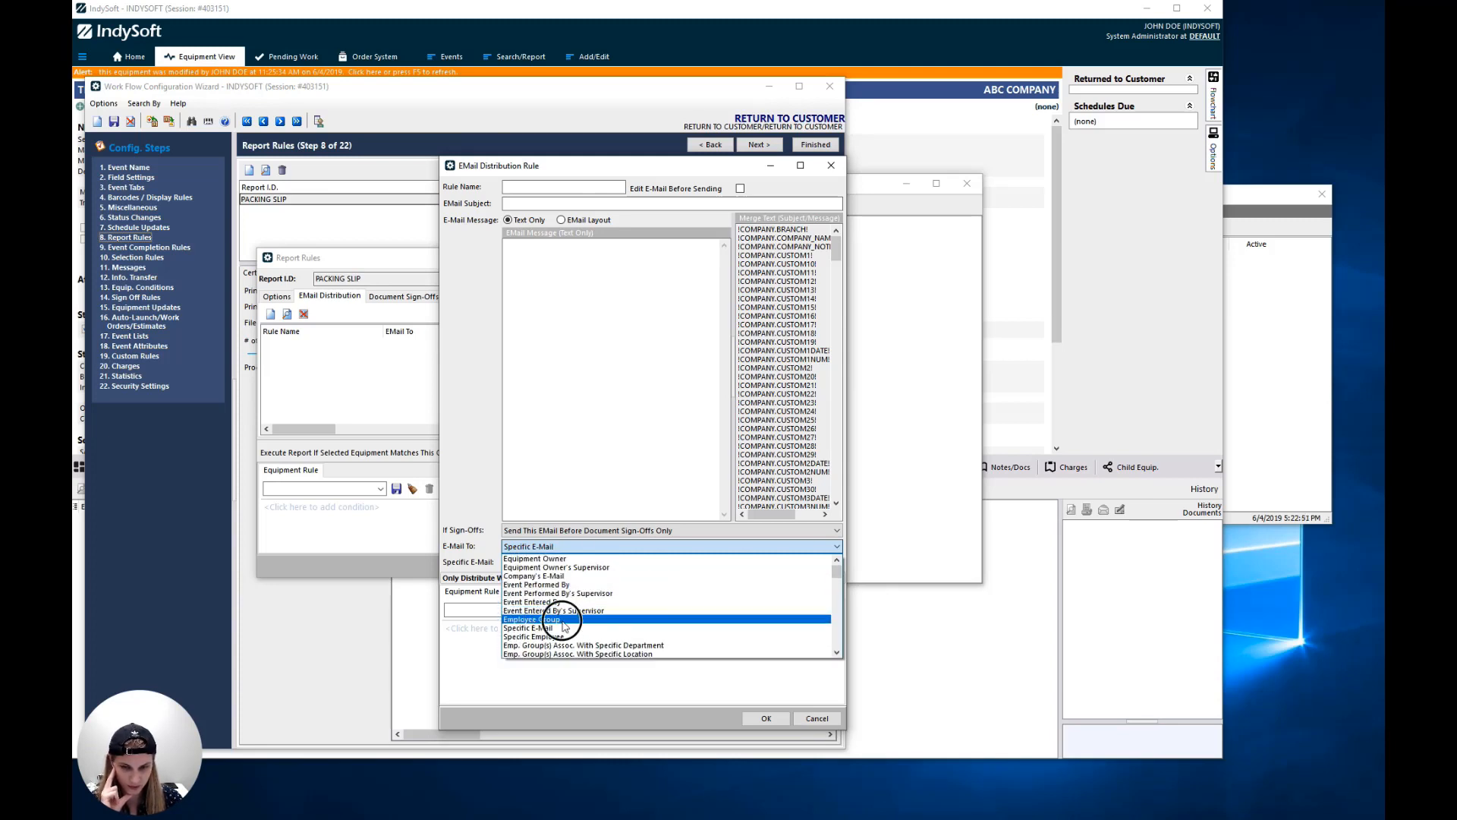
pyautogui.click(621, 547)
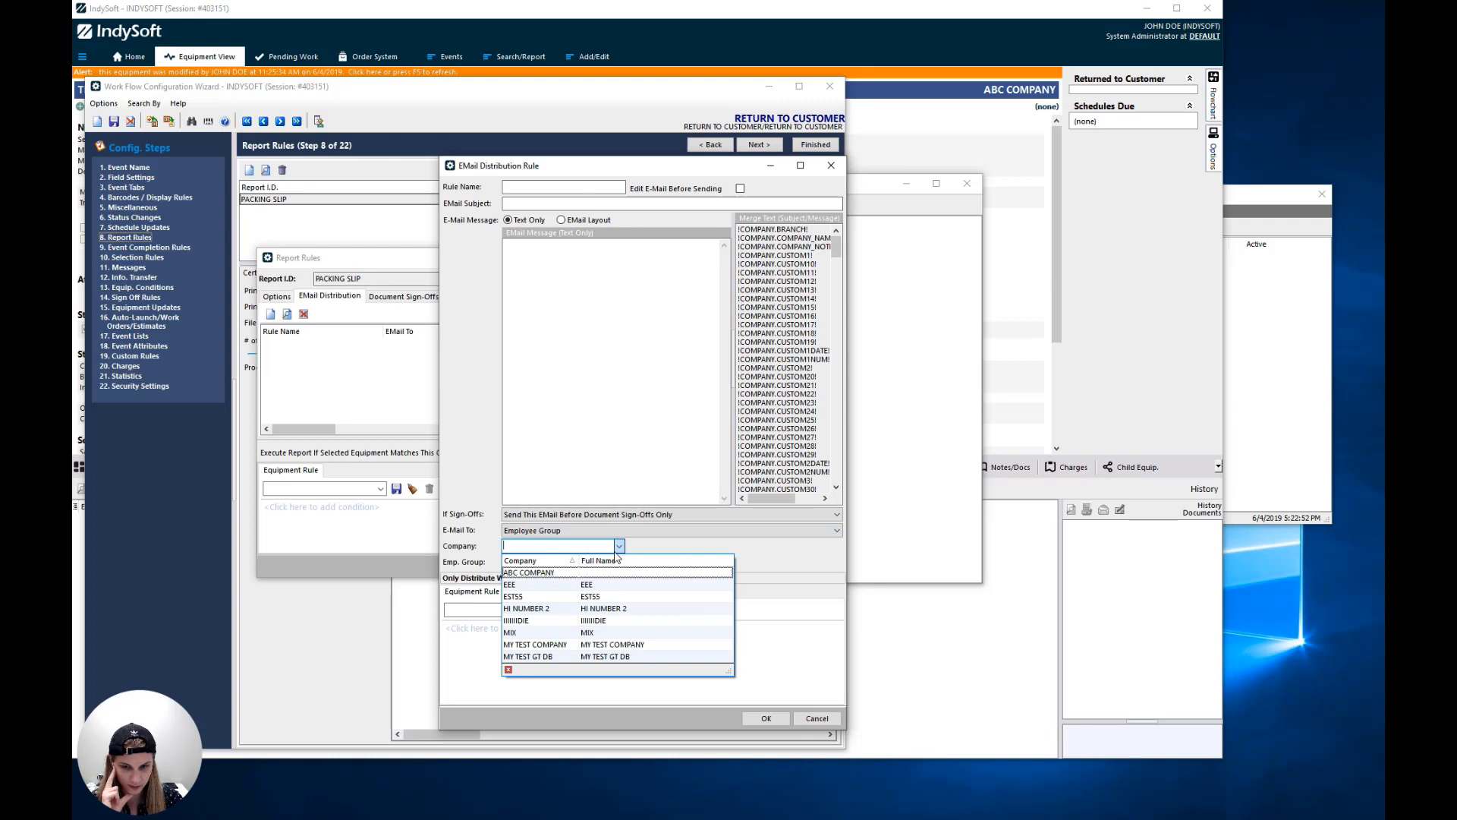
pyautogui.click(544, 577)
pyautogui.click(623, 563)
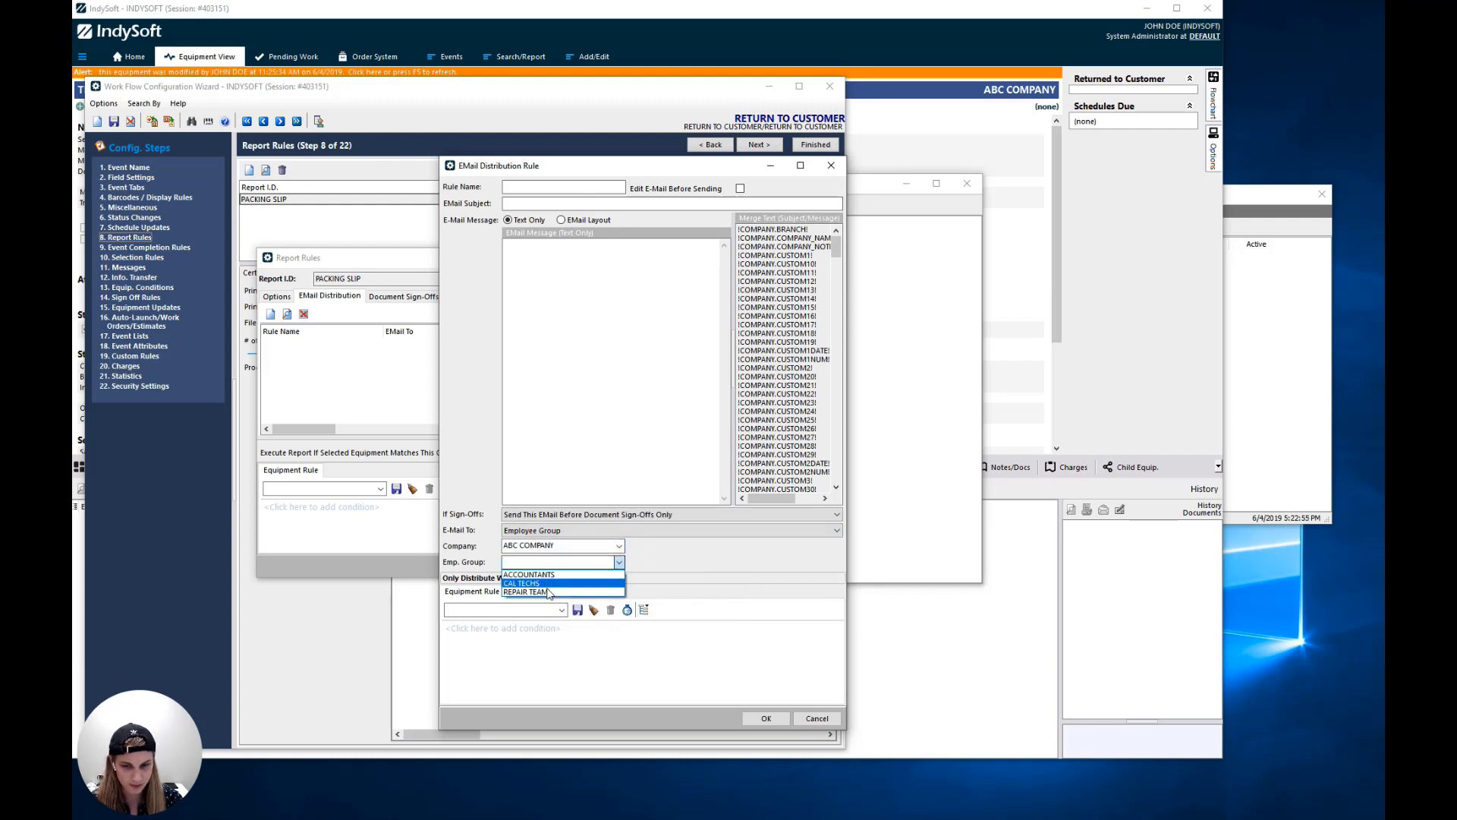
pyautogui.click(620, 562)
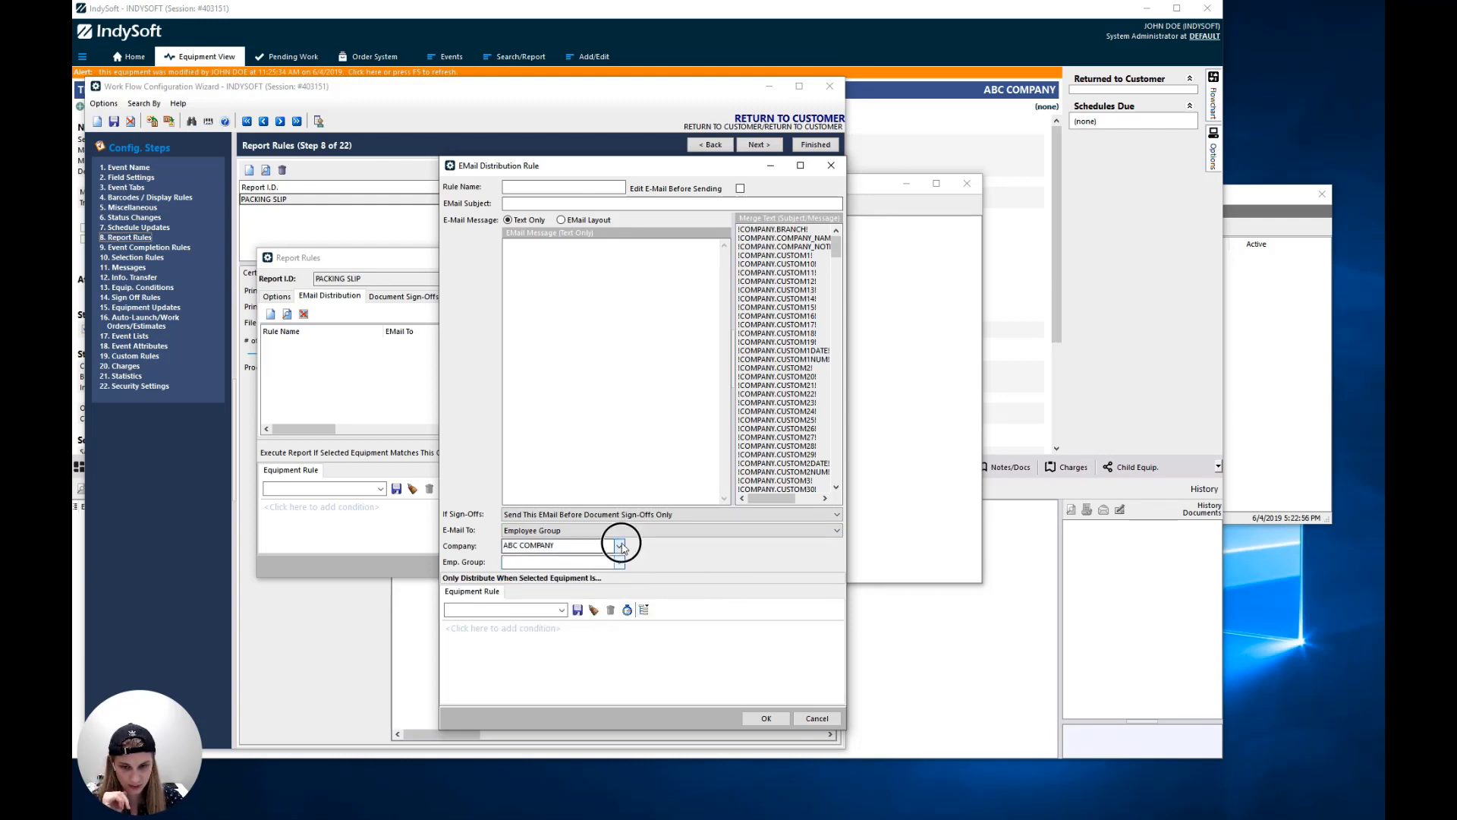
pyautogui.click(620, 545)
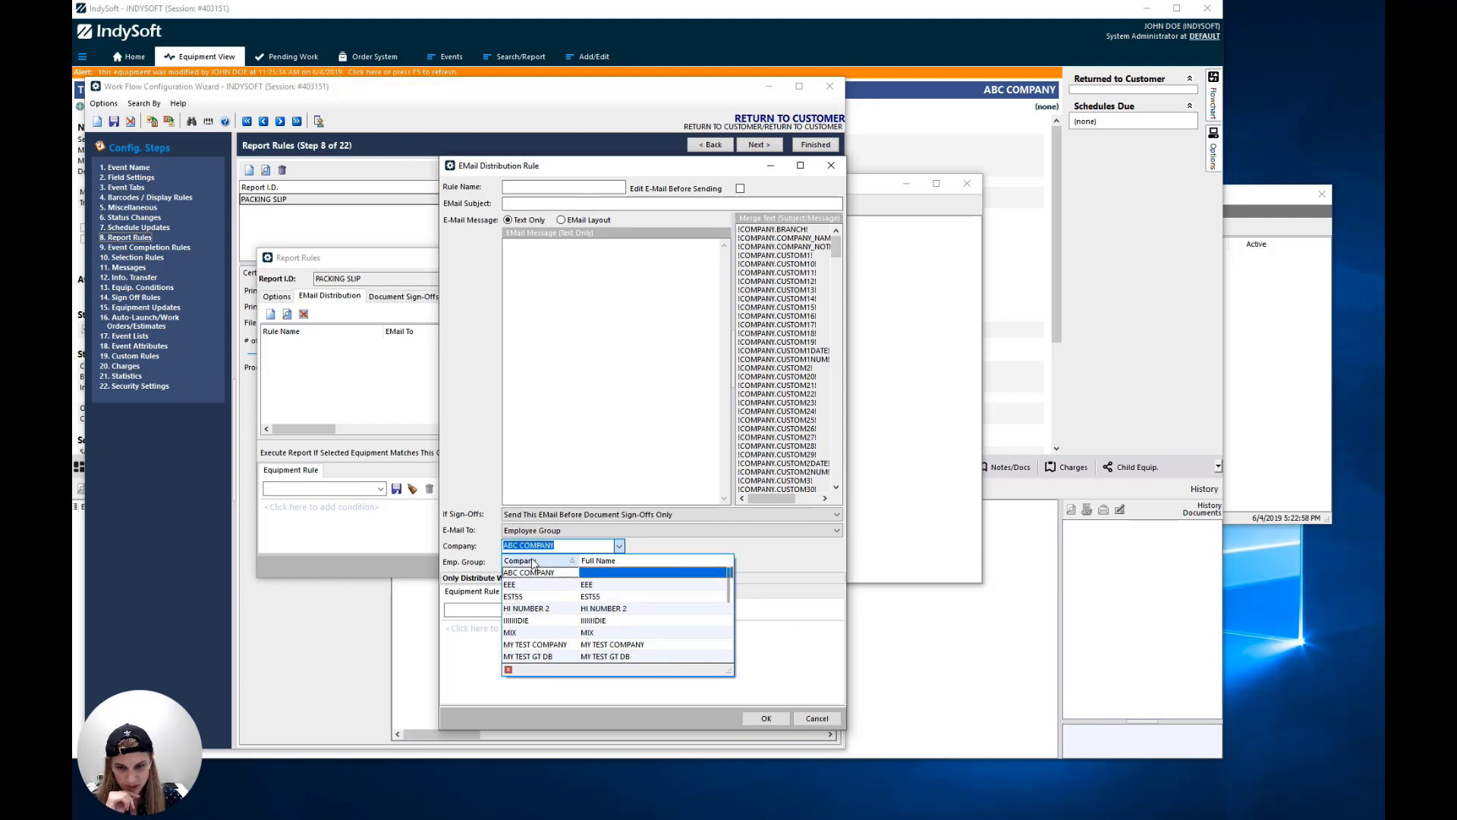
pyautogui.click(607, 530)
# Step: Set E-Mail To as Emp. Group(s) Assoc. With Specific Location, with company ABC COMPANY and location MAIN OFFICE
pyautogui.click(607, 531)
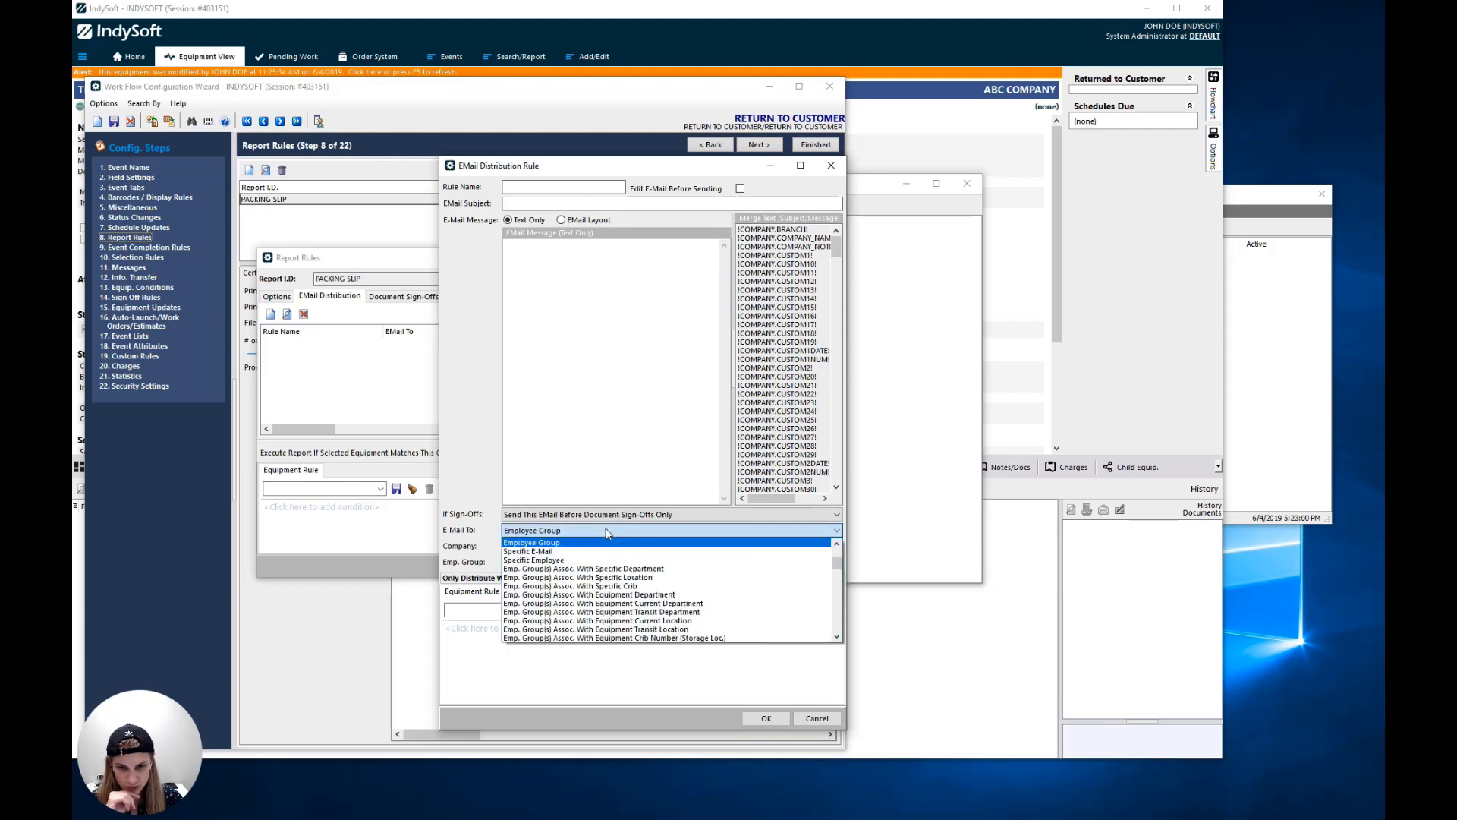
pyautogui.click(585, 577)
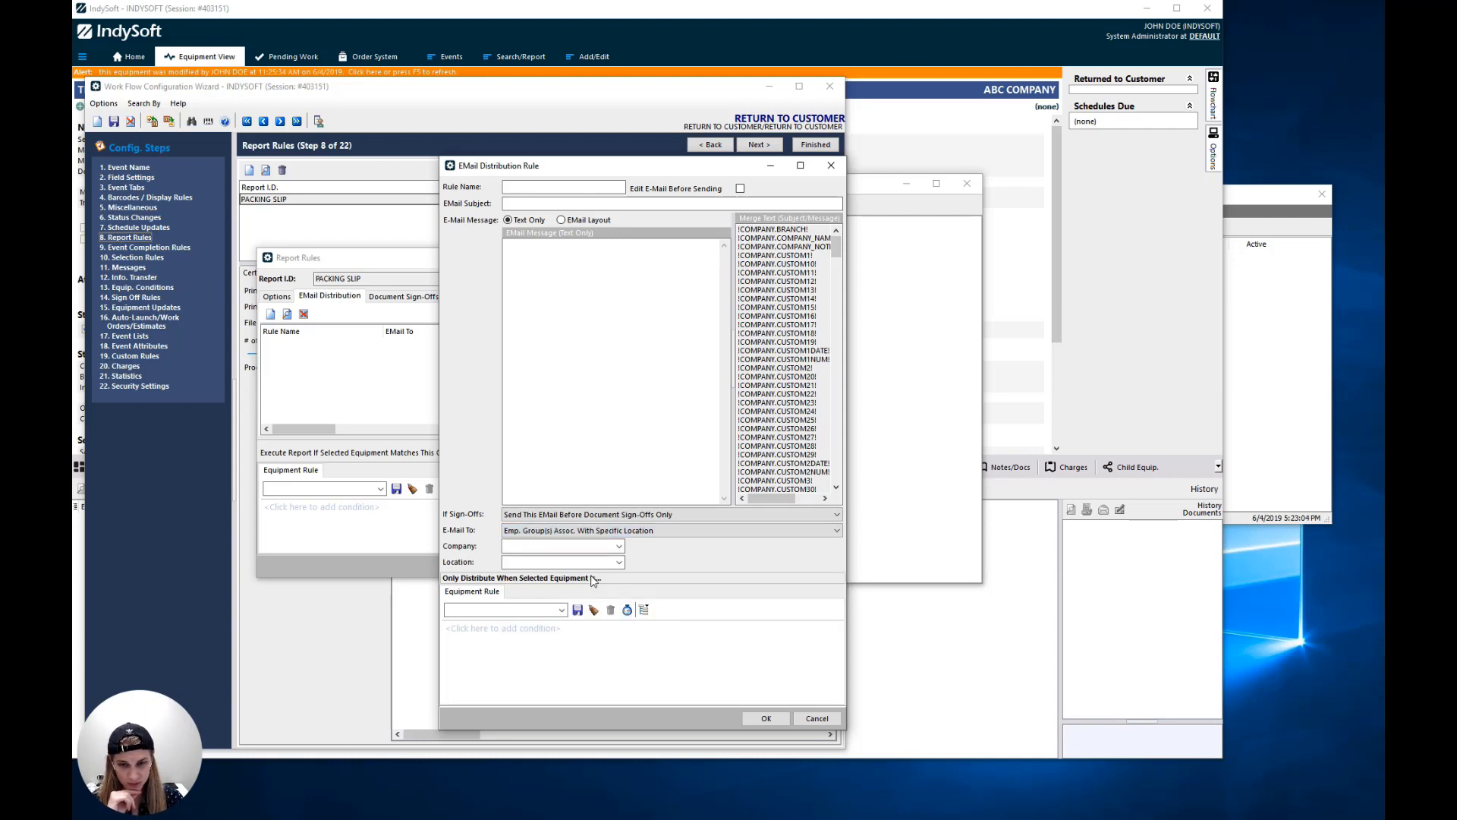
pyautogui.click(620, 546)
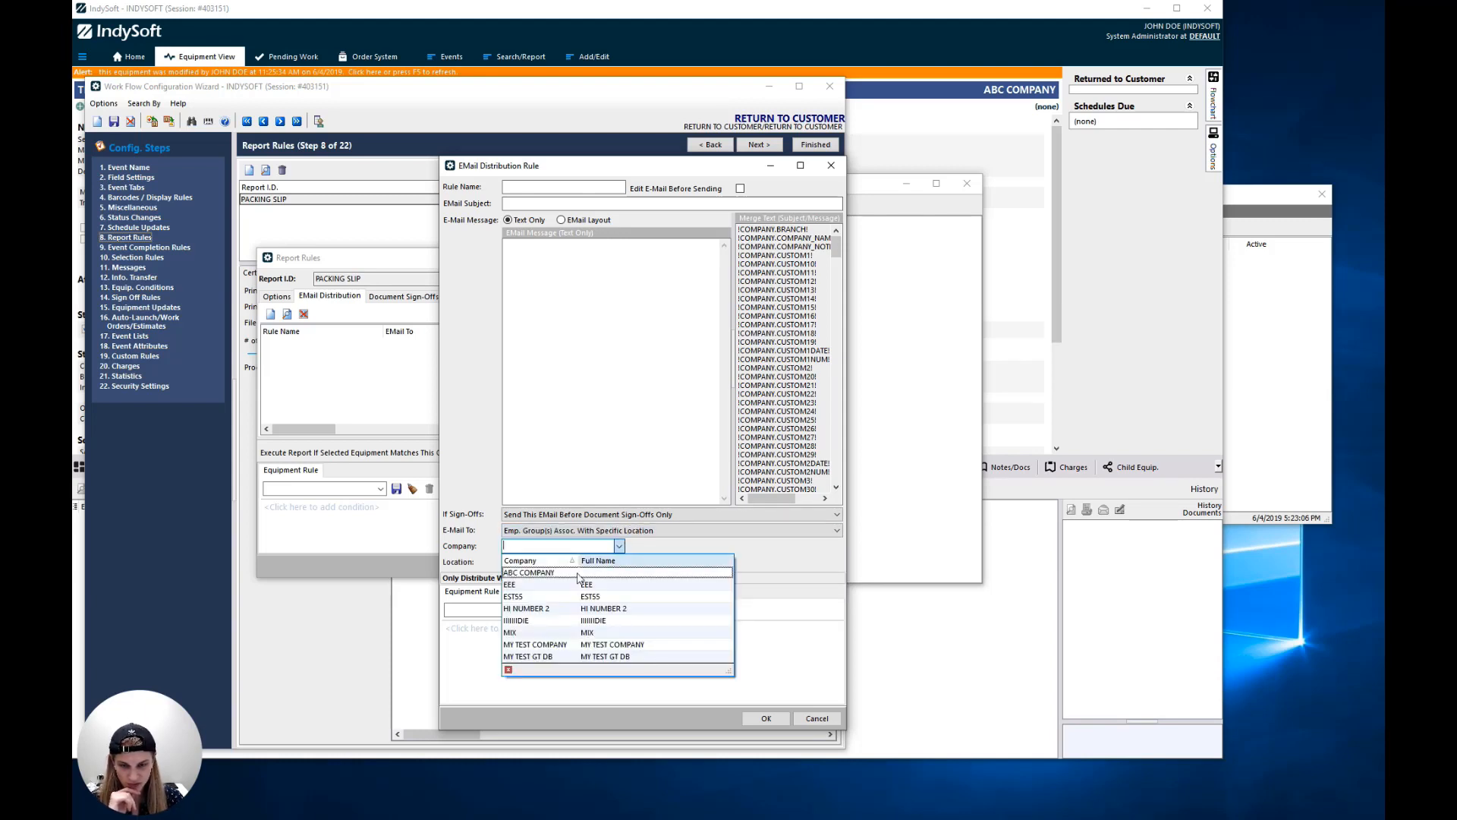
pyautogui.click(537, 581)
pyautogui.click(619, 561)
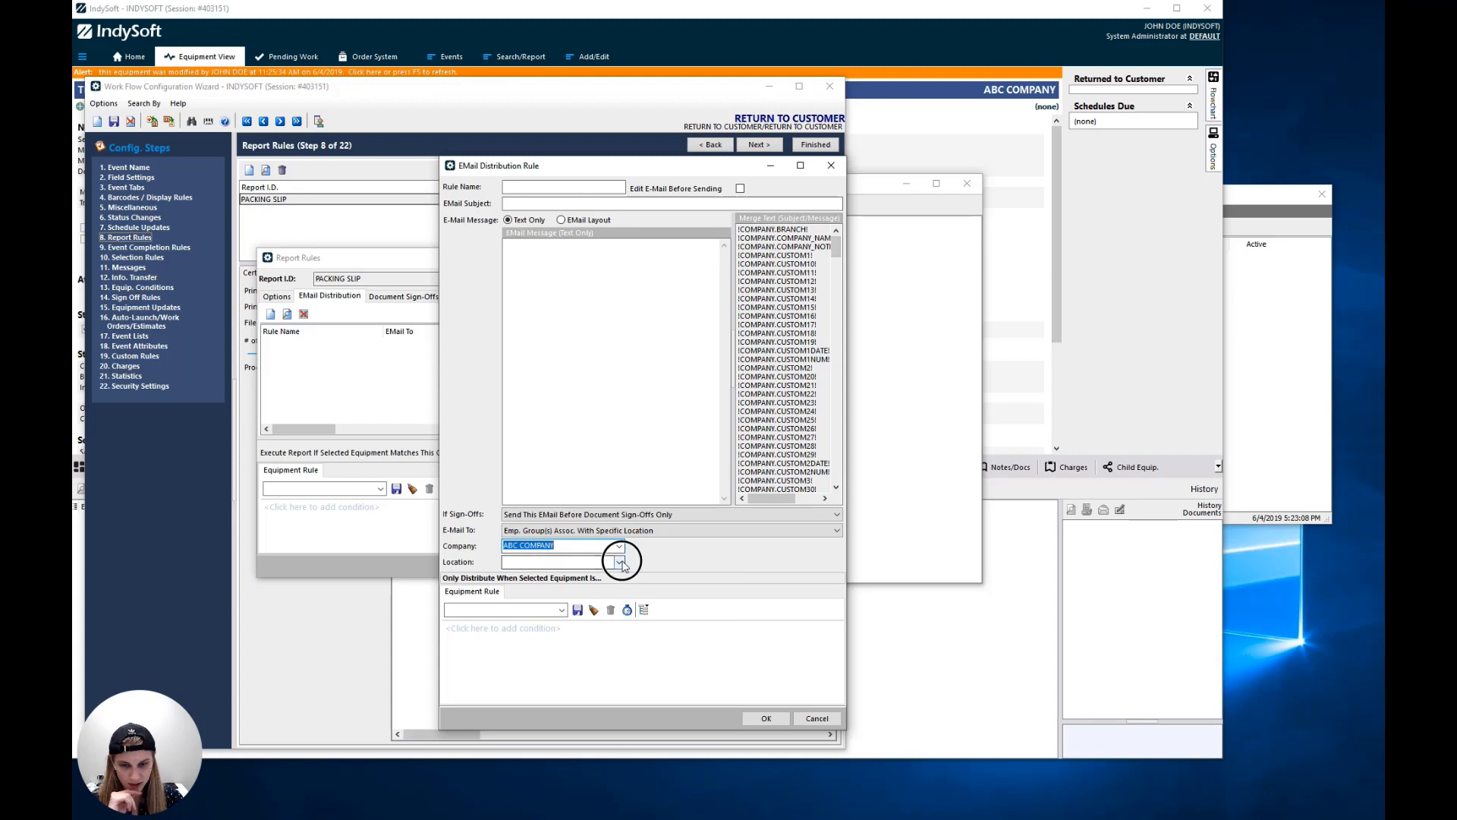
pyautogui.click(620, 562)
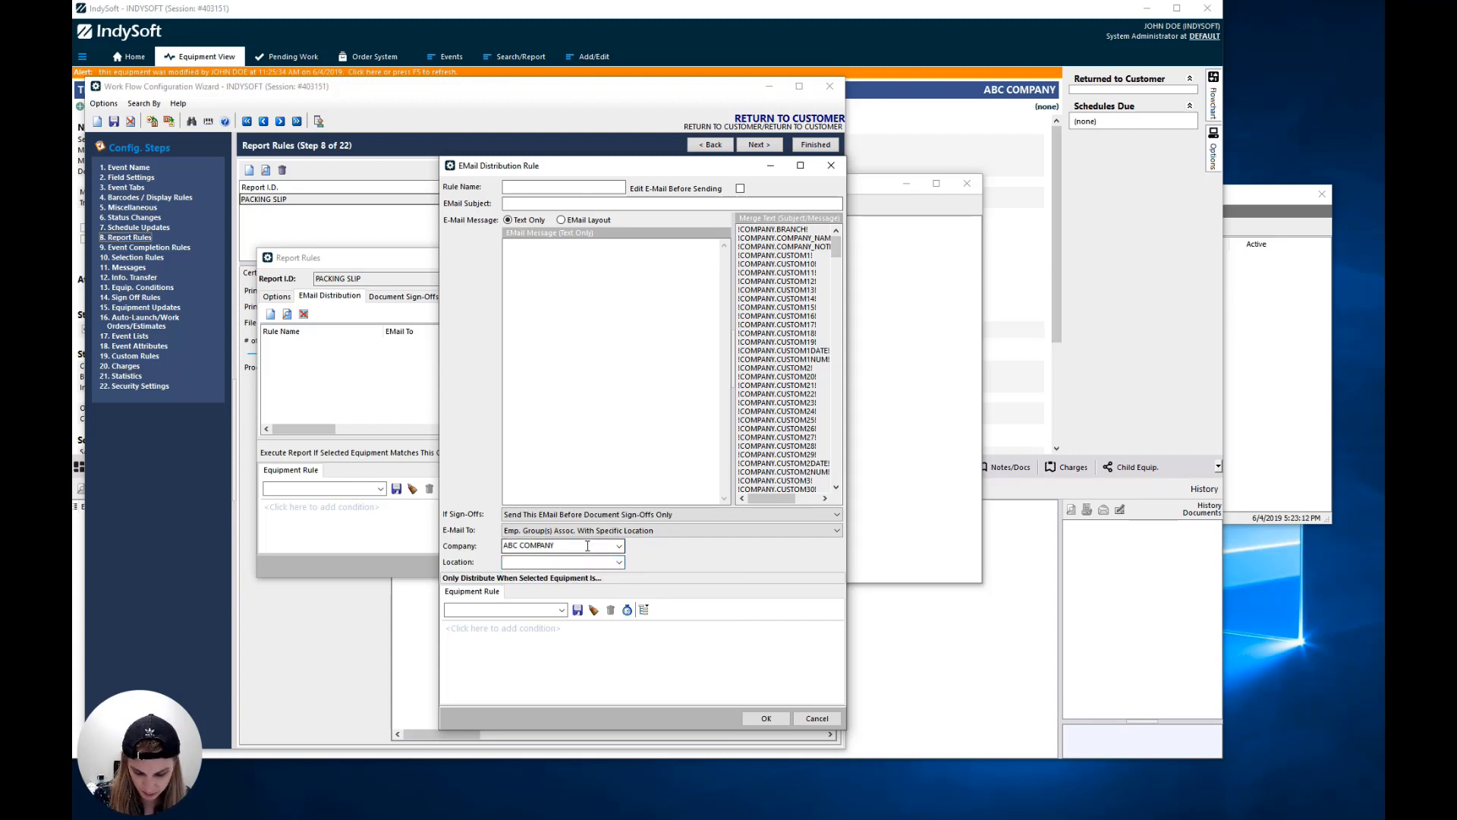
pyautogui.write('Main')
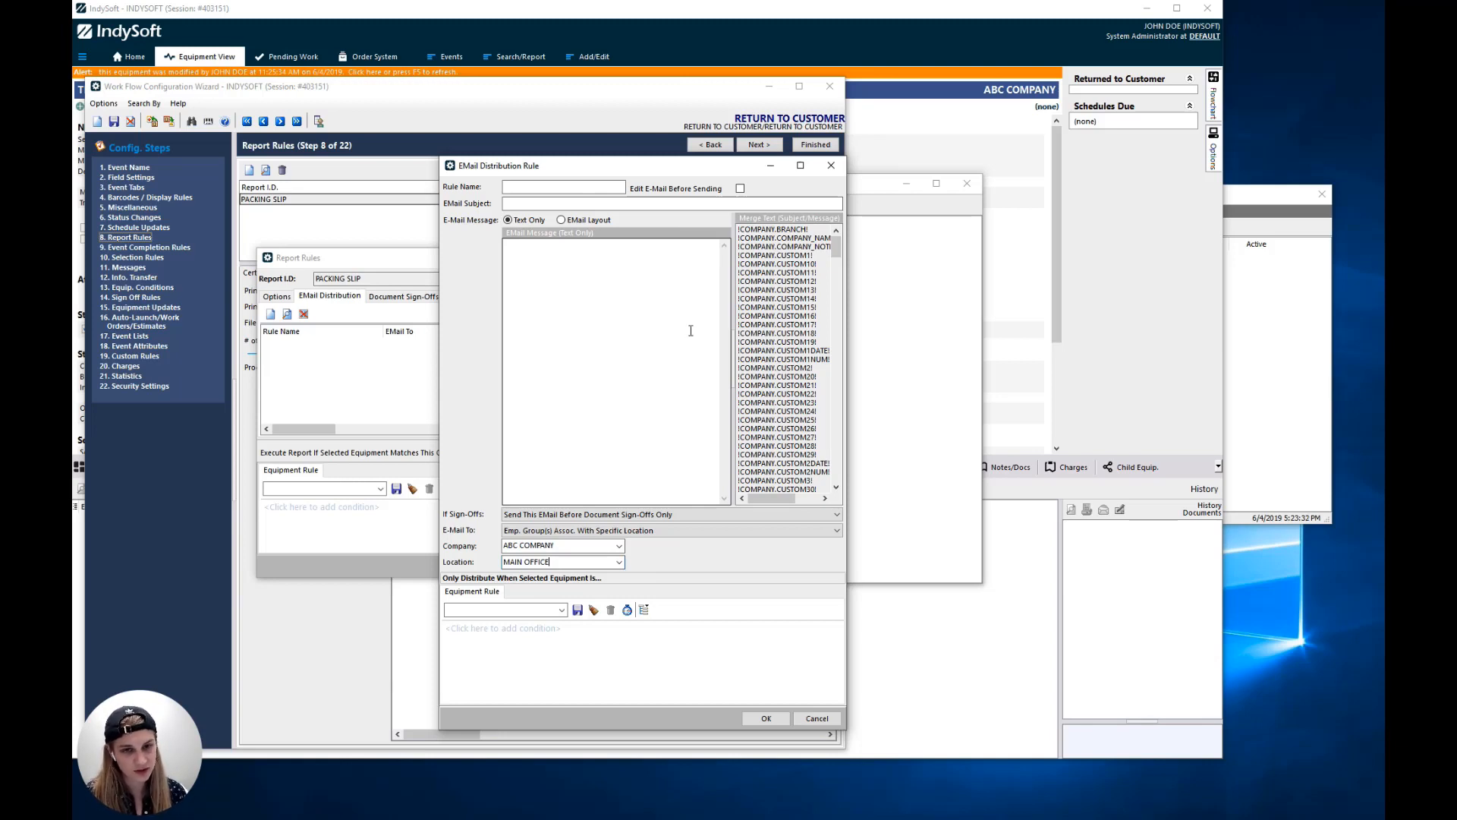
# Step: Switch to the Add/Edit Employee Groups window and review the associations of the ADMINISTRATORS group
pyautogui.click(885, 202)
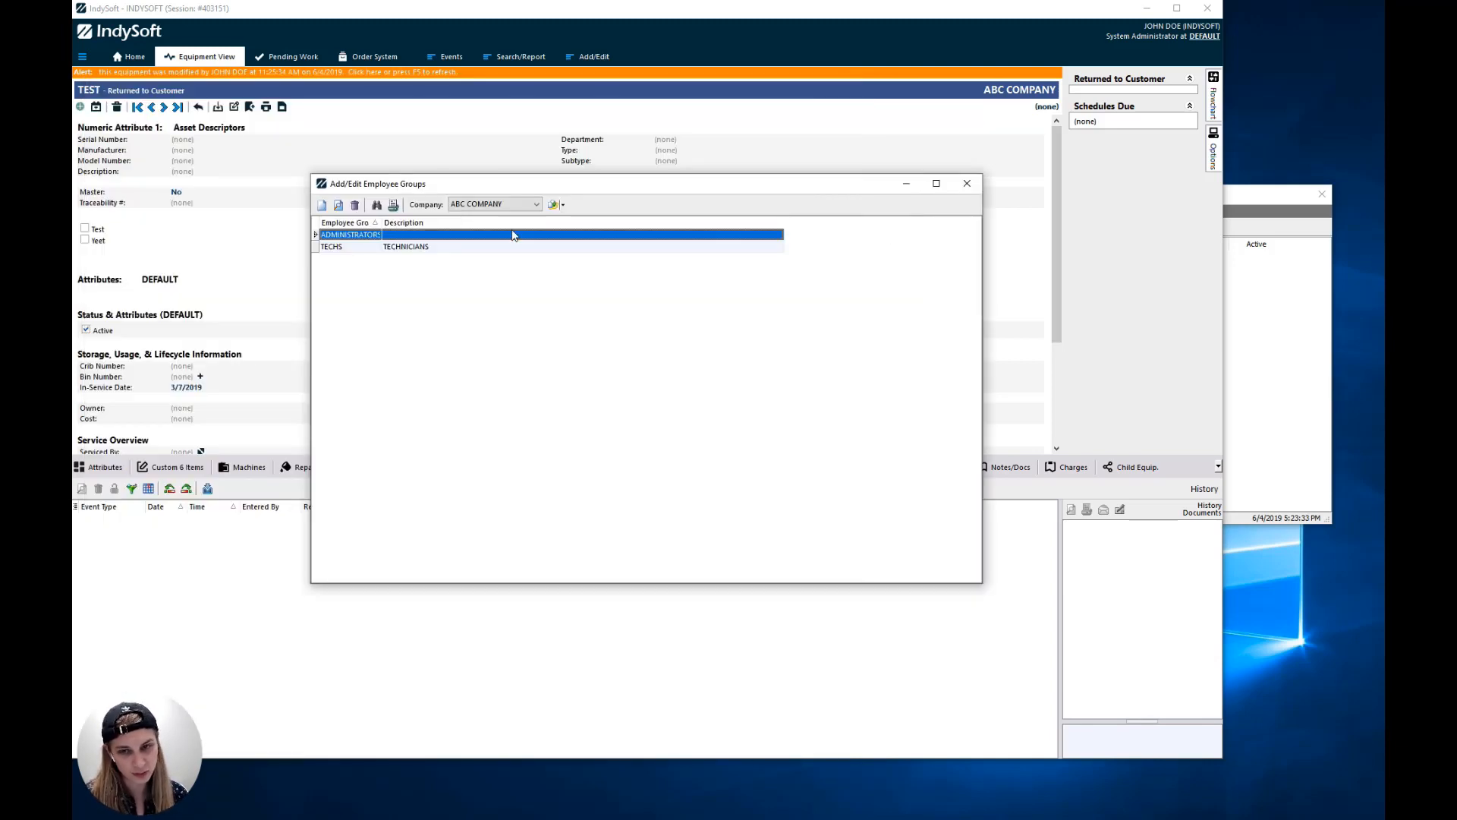
pyautogui.doubleClick(326, 237)
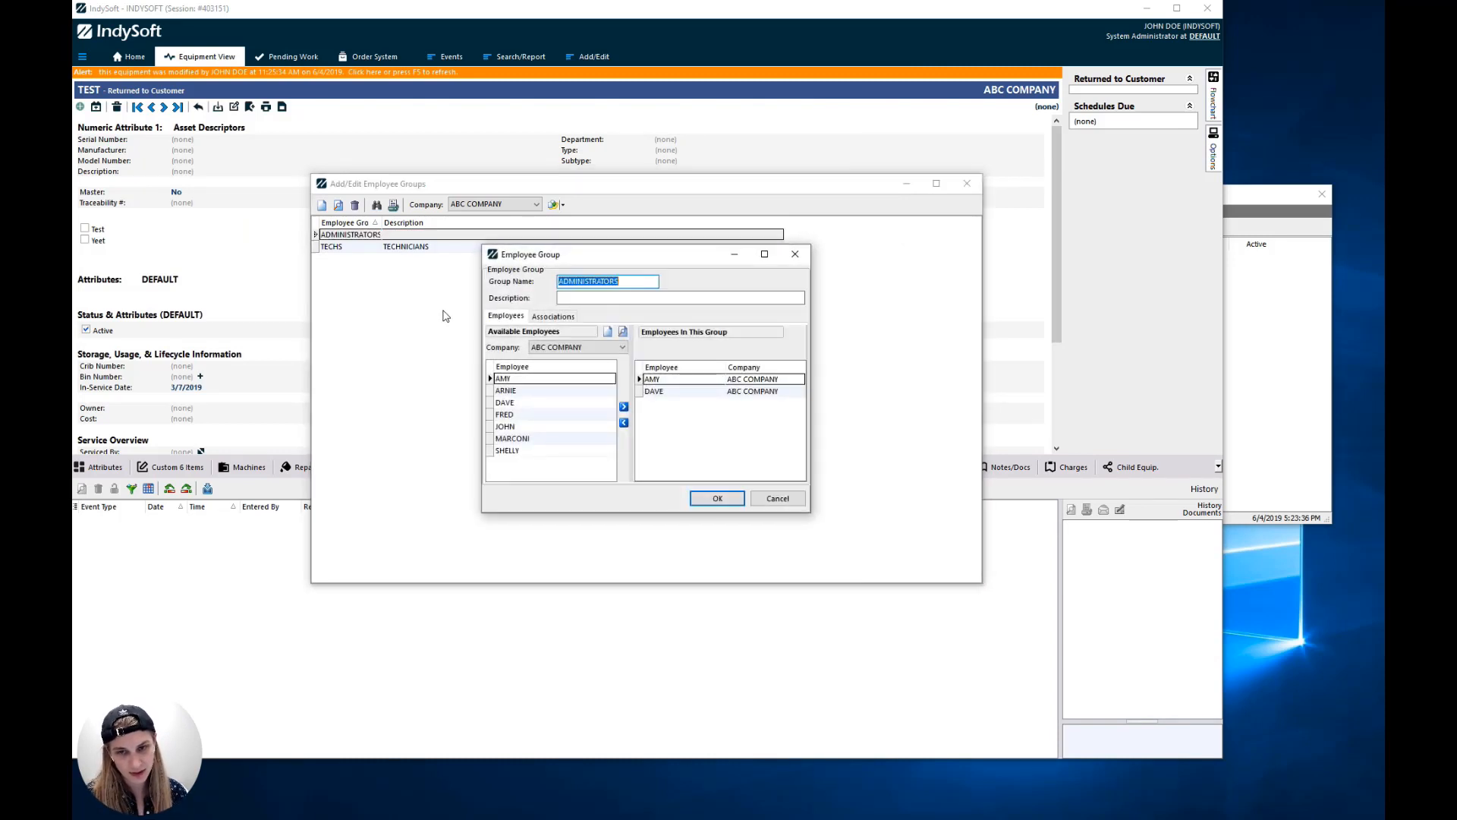
pyautogui.click(554, 317)
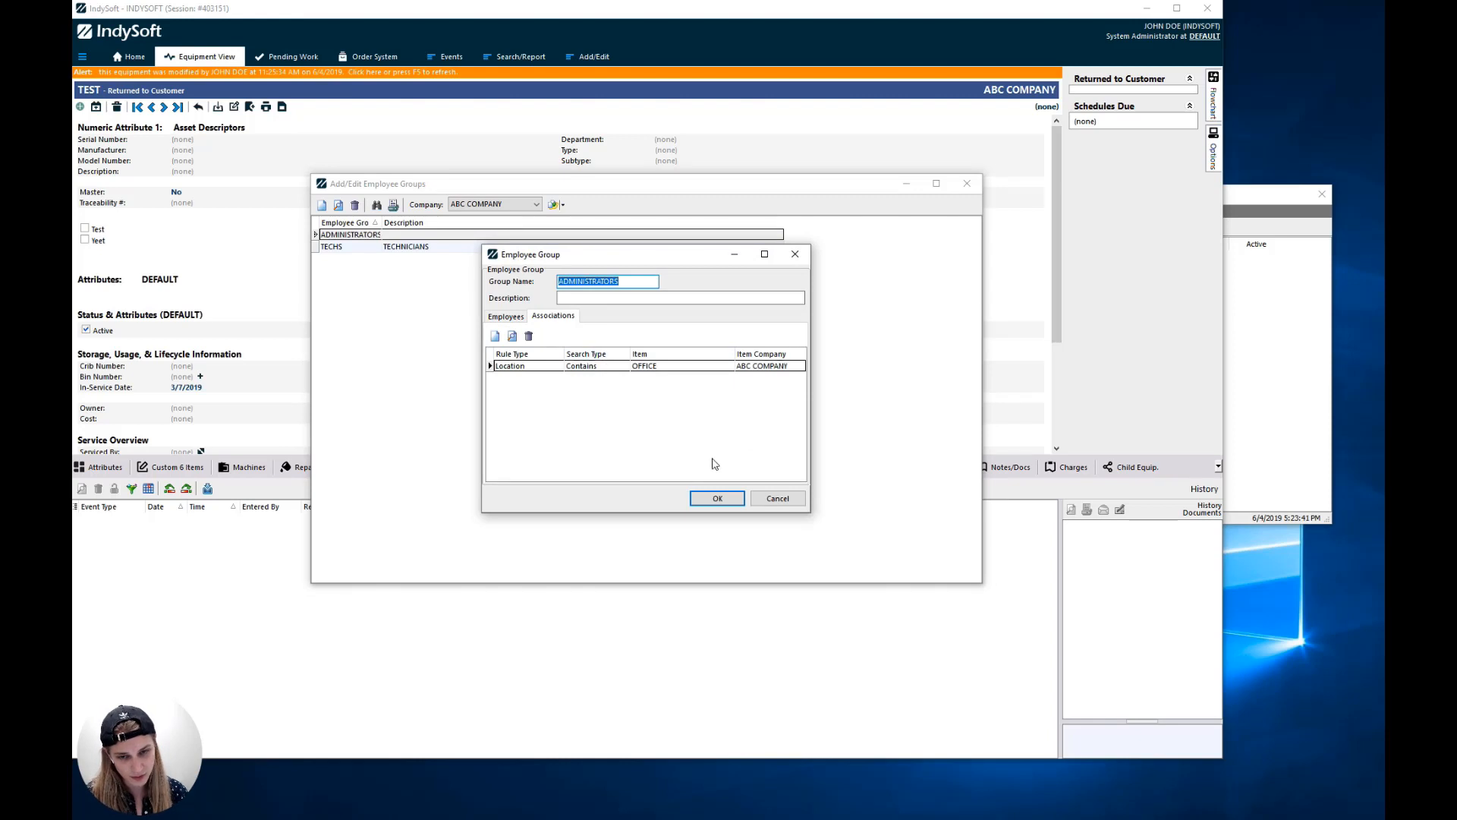
pyautogui.click(717, 498)
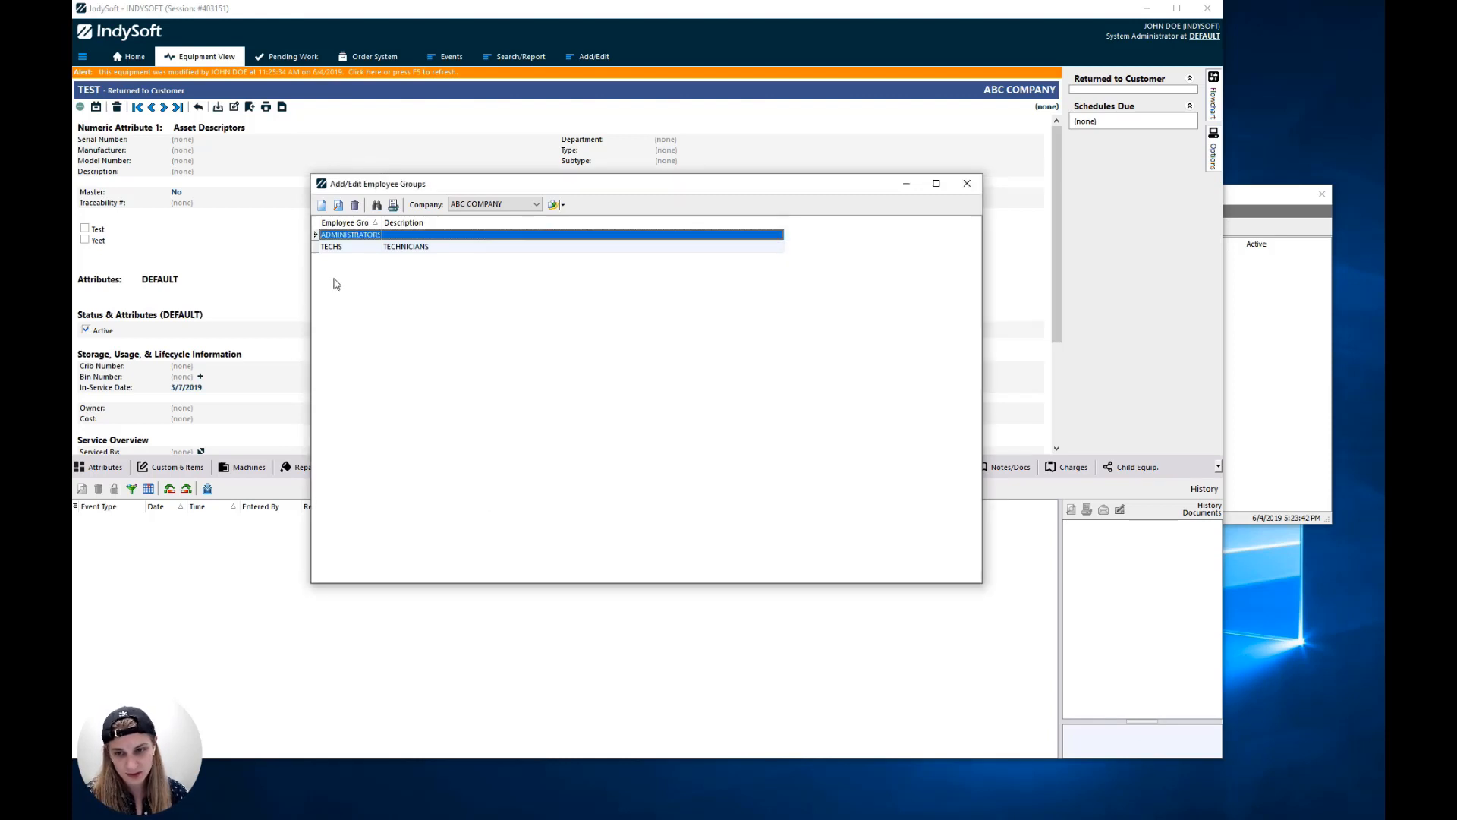
# Step: Create an employee group named ACCOUNT MANAGER and add the second and sixth available employees to it
pyautogui.click(319, 206)
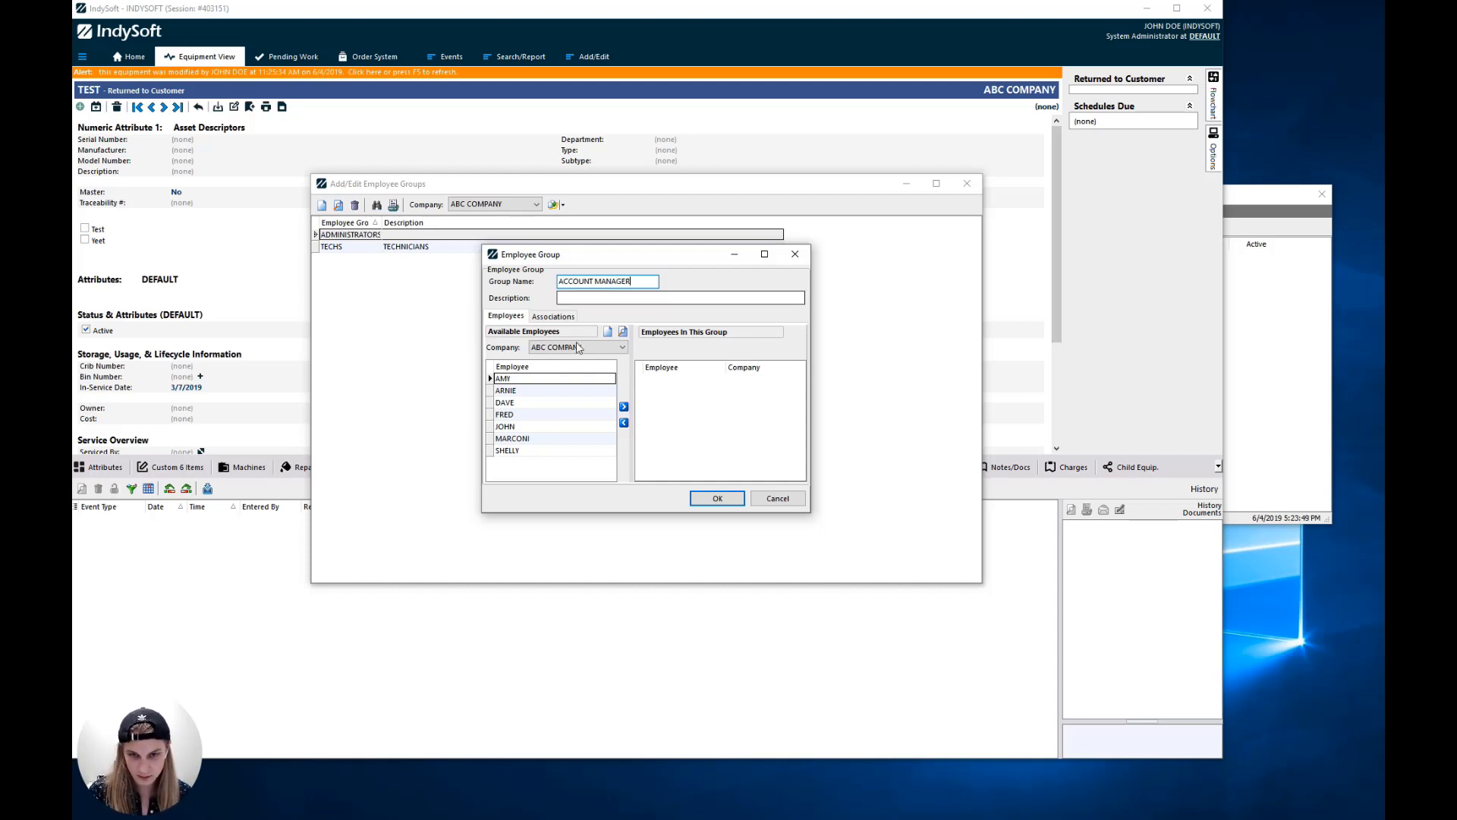
pyautogui.click(546, 420)
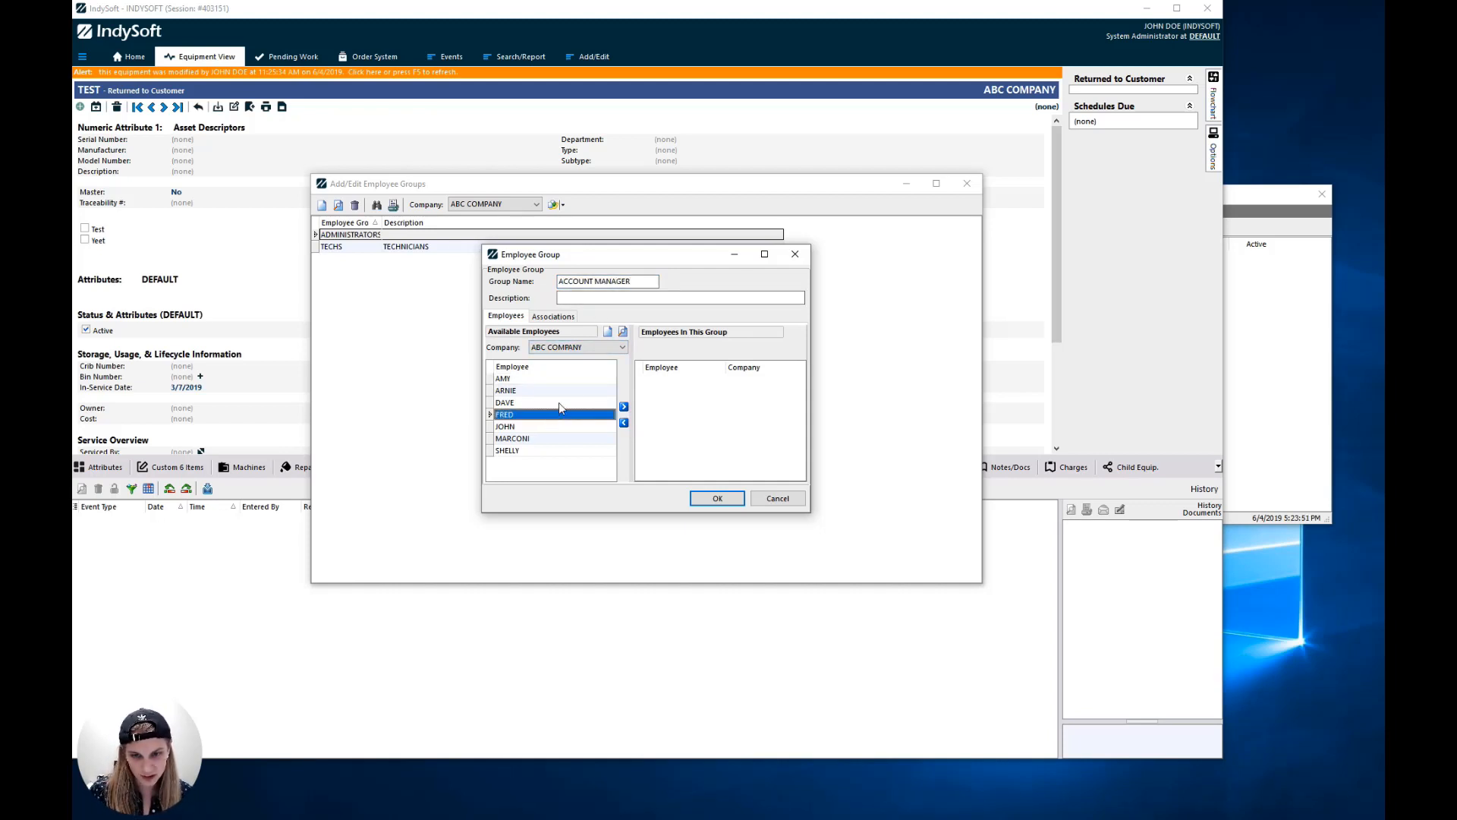
pyautogui.click(559, 402)
pyautogui.click(565, 390)
pyautogui.click(624, 407)
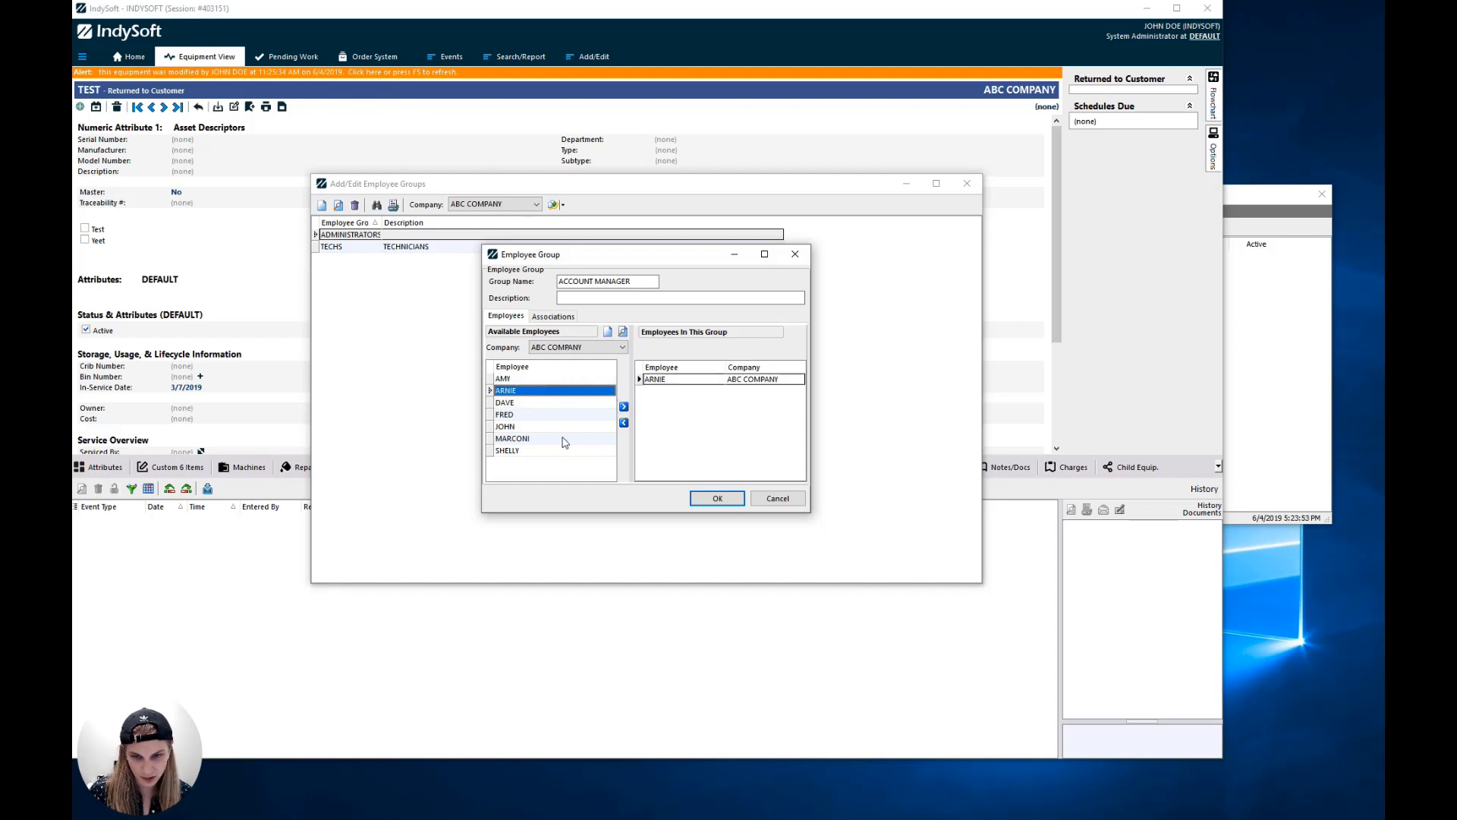
pyautogui.click(562, 439)
pyautogui.click(624, 407)
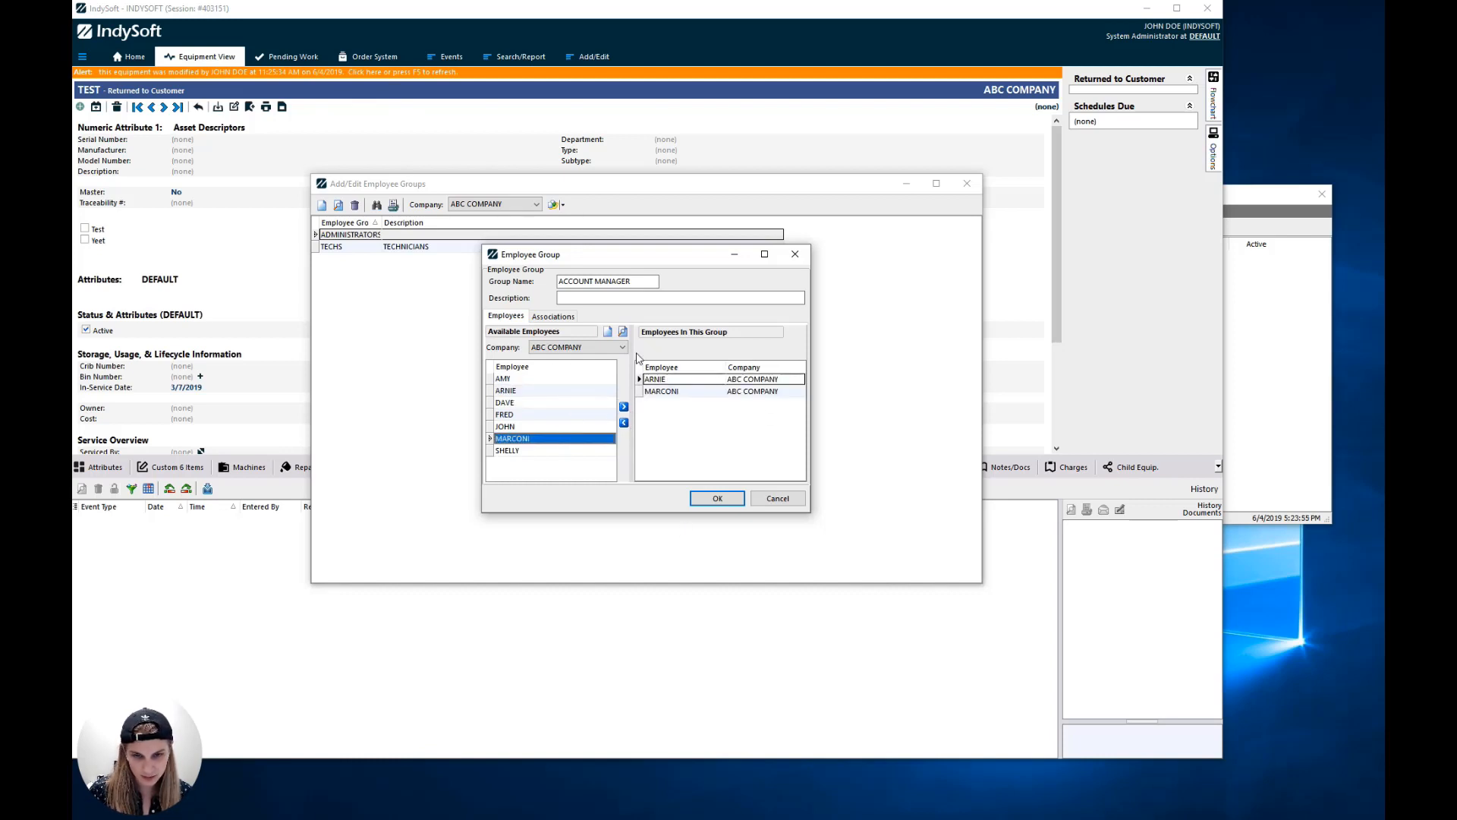
# Step: Add a Location association for ABC COMPANY with the rule Is Exactly MAIN OFFICE, save the ACCOUNT MANAGER group, and widen the Employee Group column
pyautogui.click(558, 317)
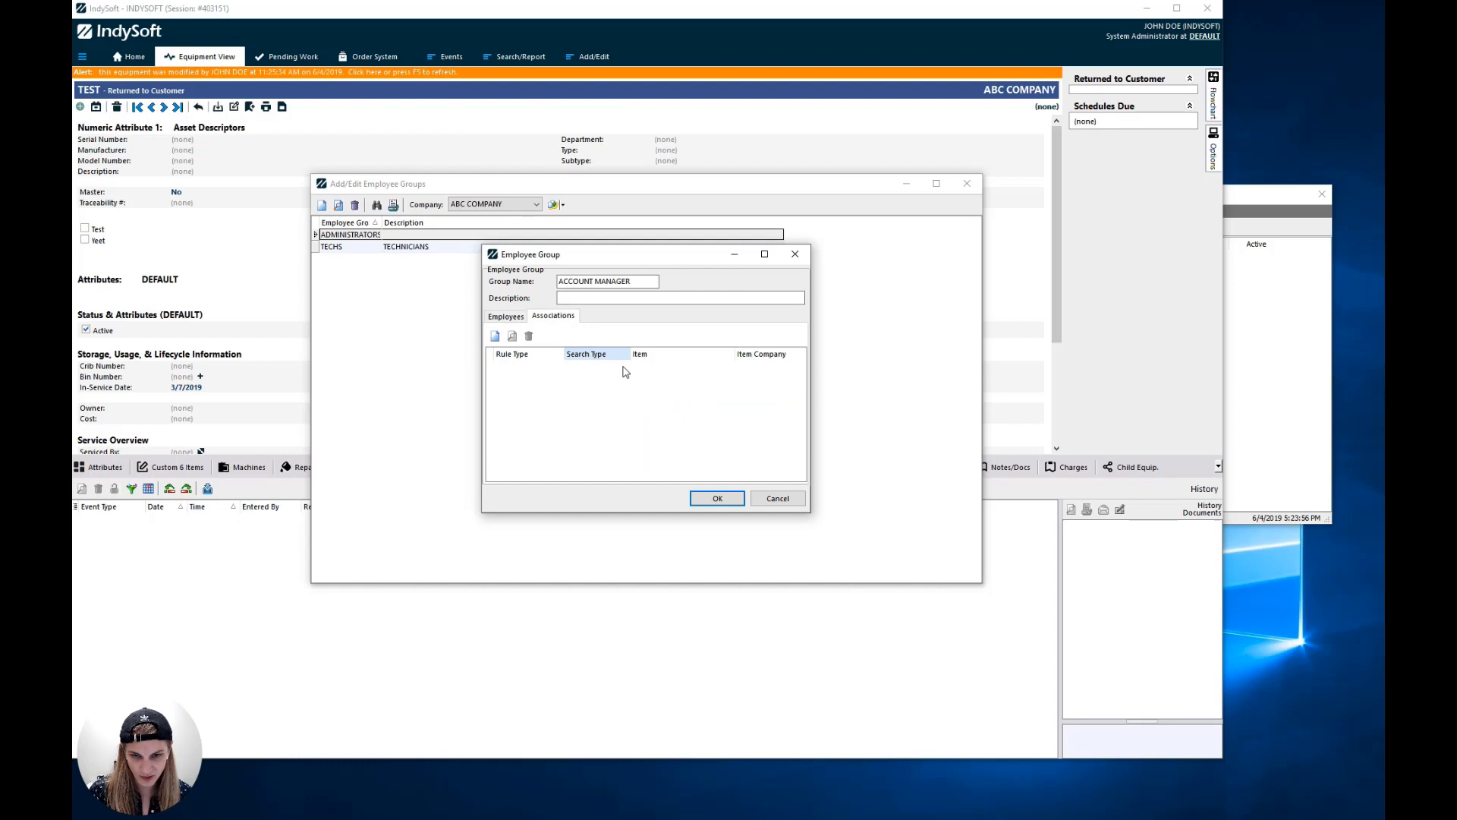
pyautogui.click(495, 335)
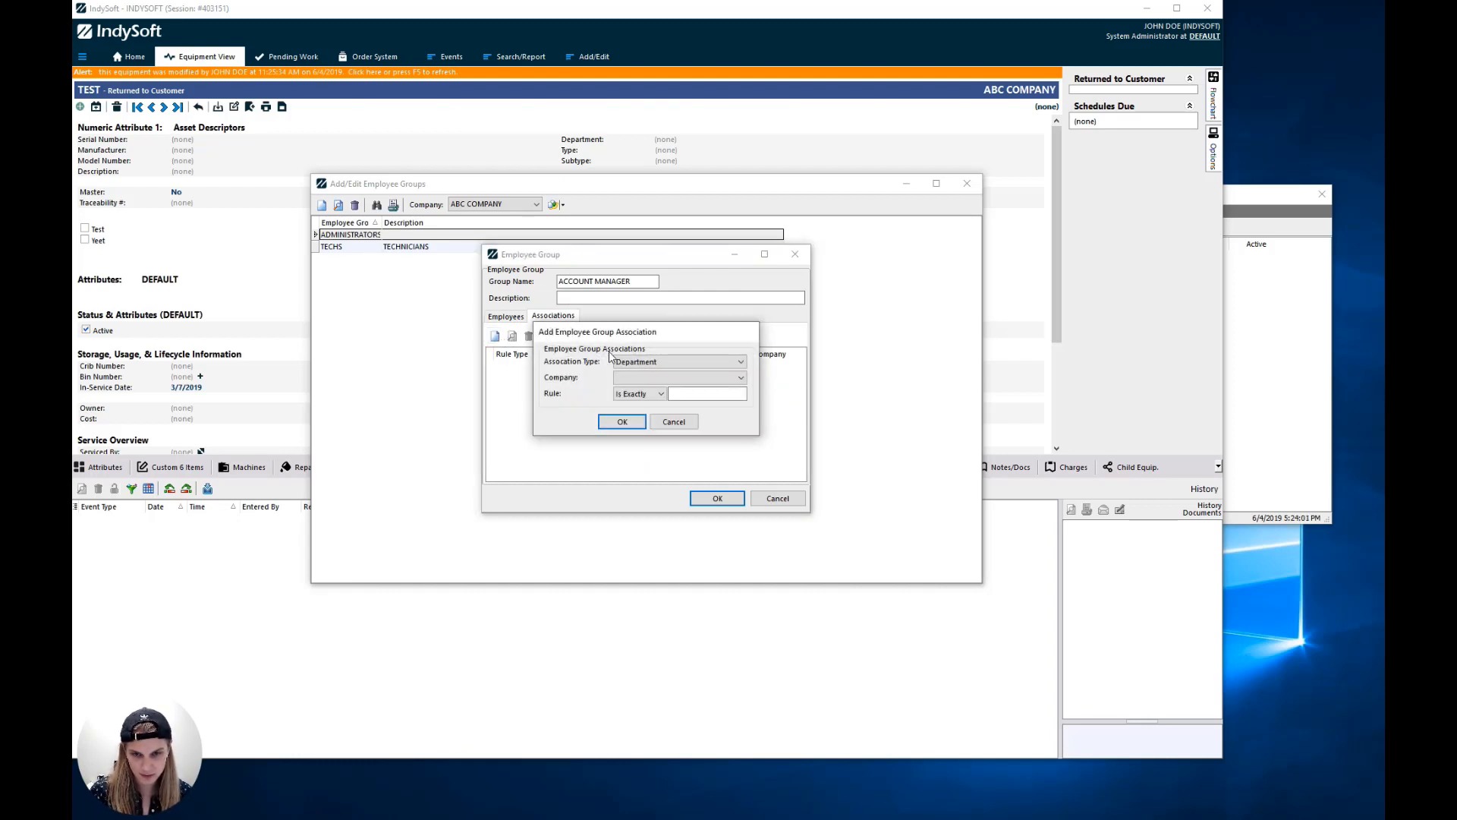
pyautogui.click(645, 361)
pyautogui.click(649, 363)
pyautogui.click(650, 364)
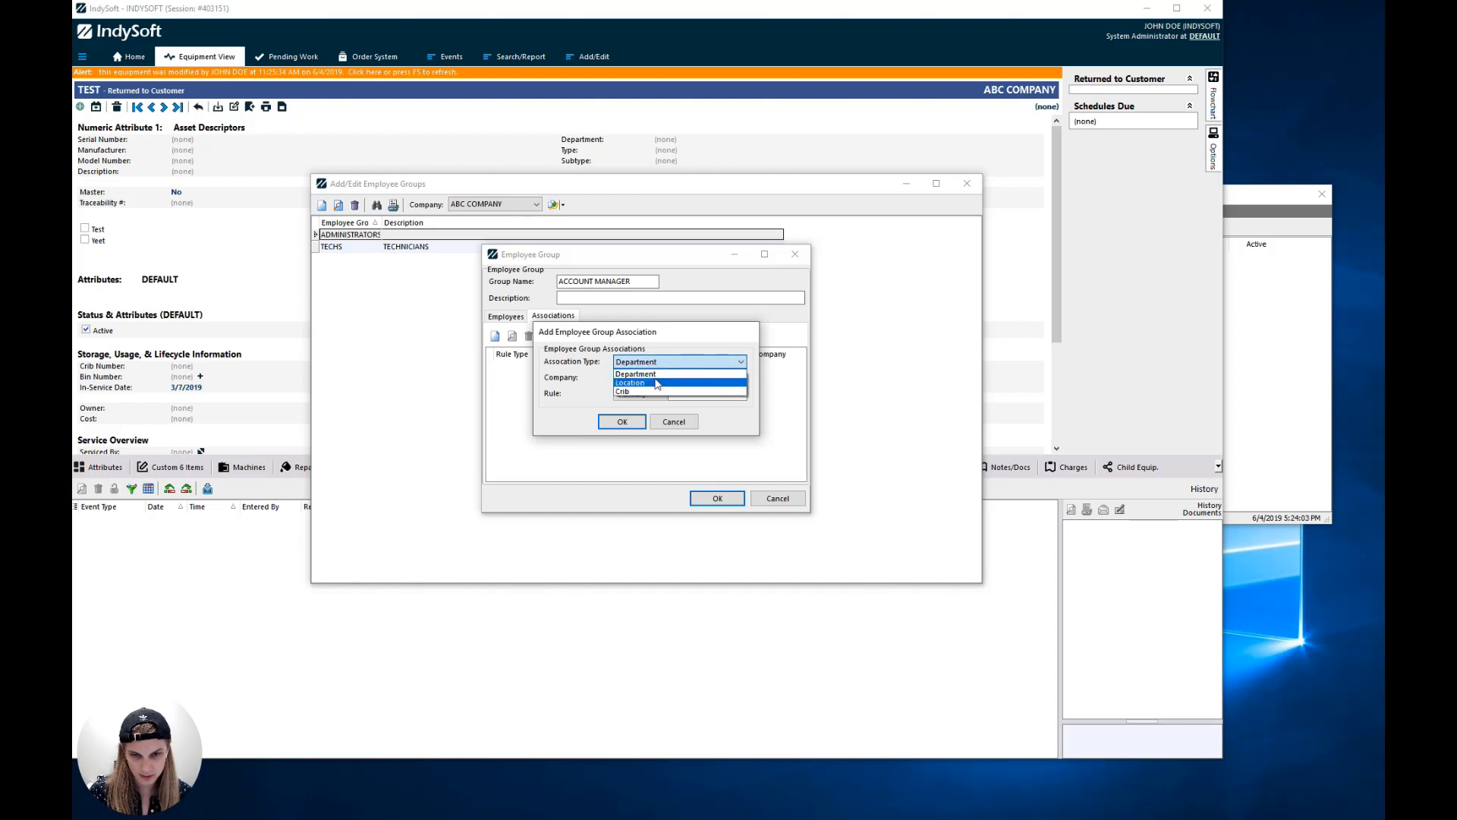
pyautogui.click(657, 383)
pyautogui.click(637, 377)
pyautogui.click(647, 399)
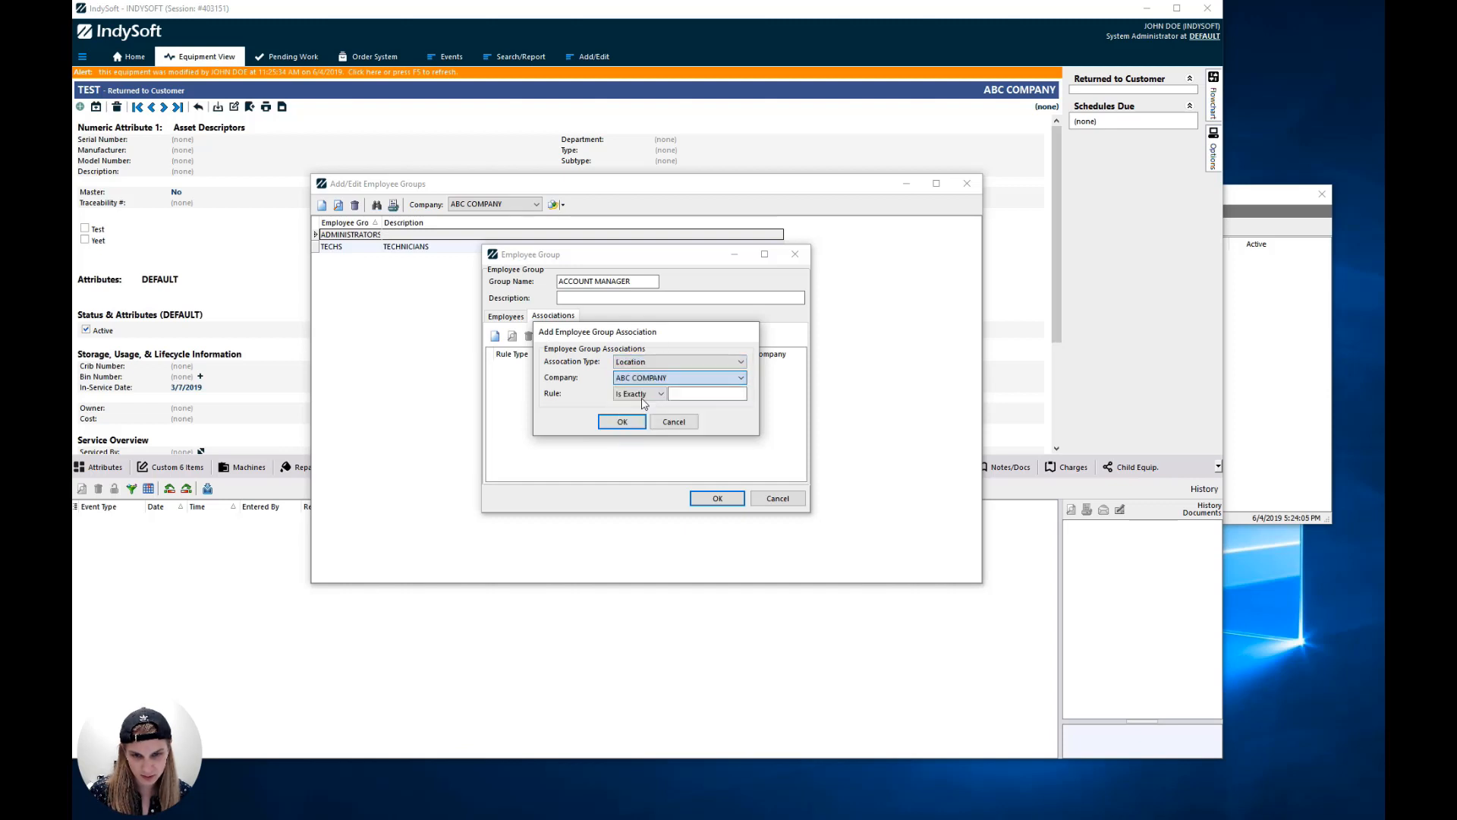
pyautogui.click(694, 394)
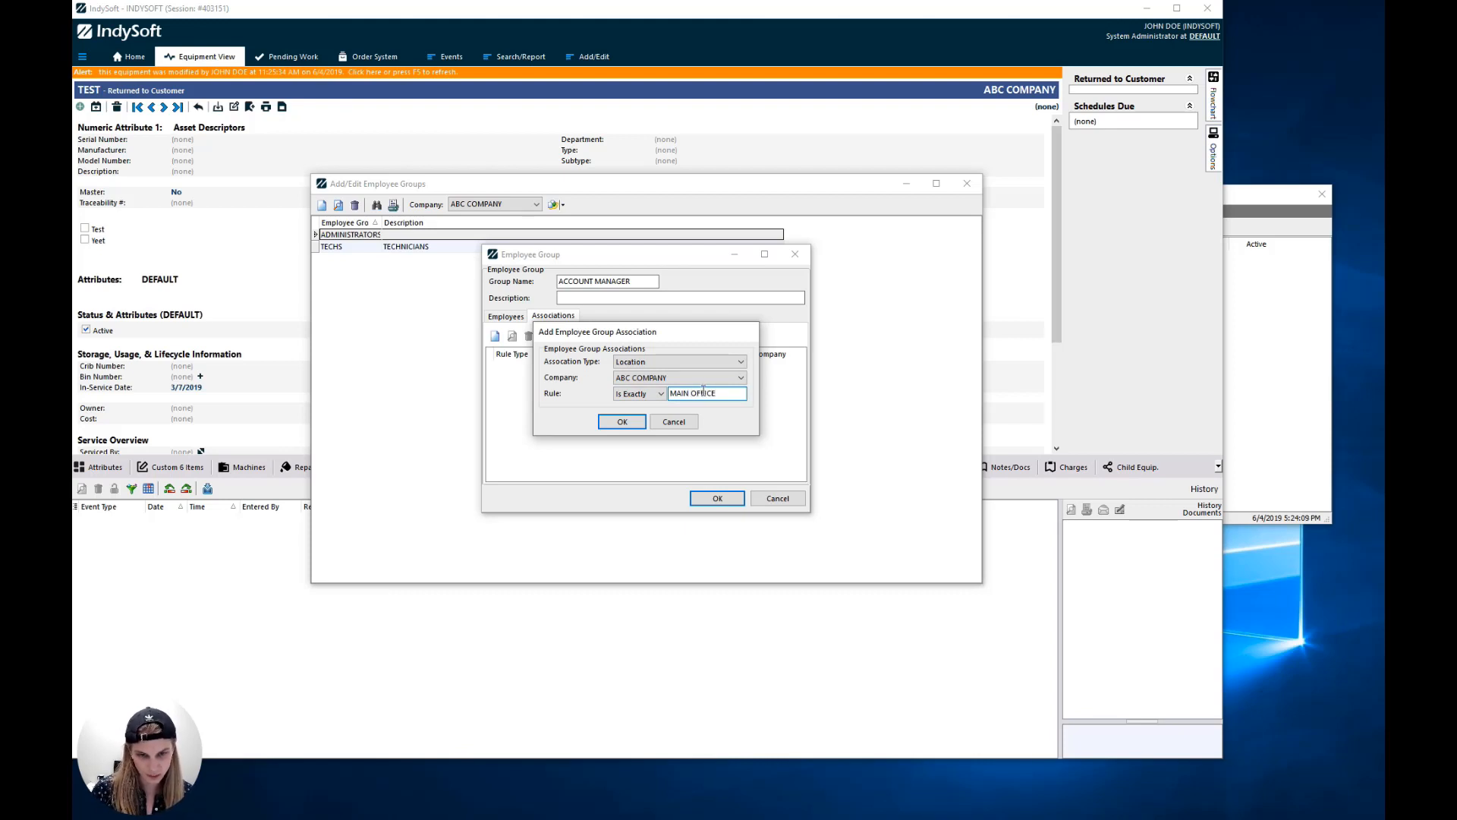
pyautogui.click(621, 421)
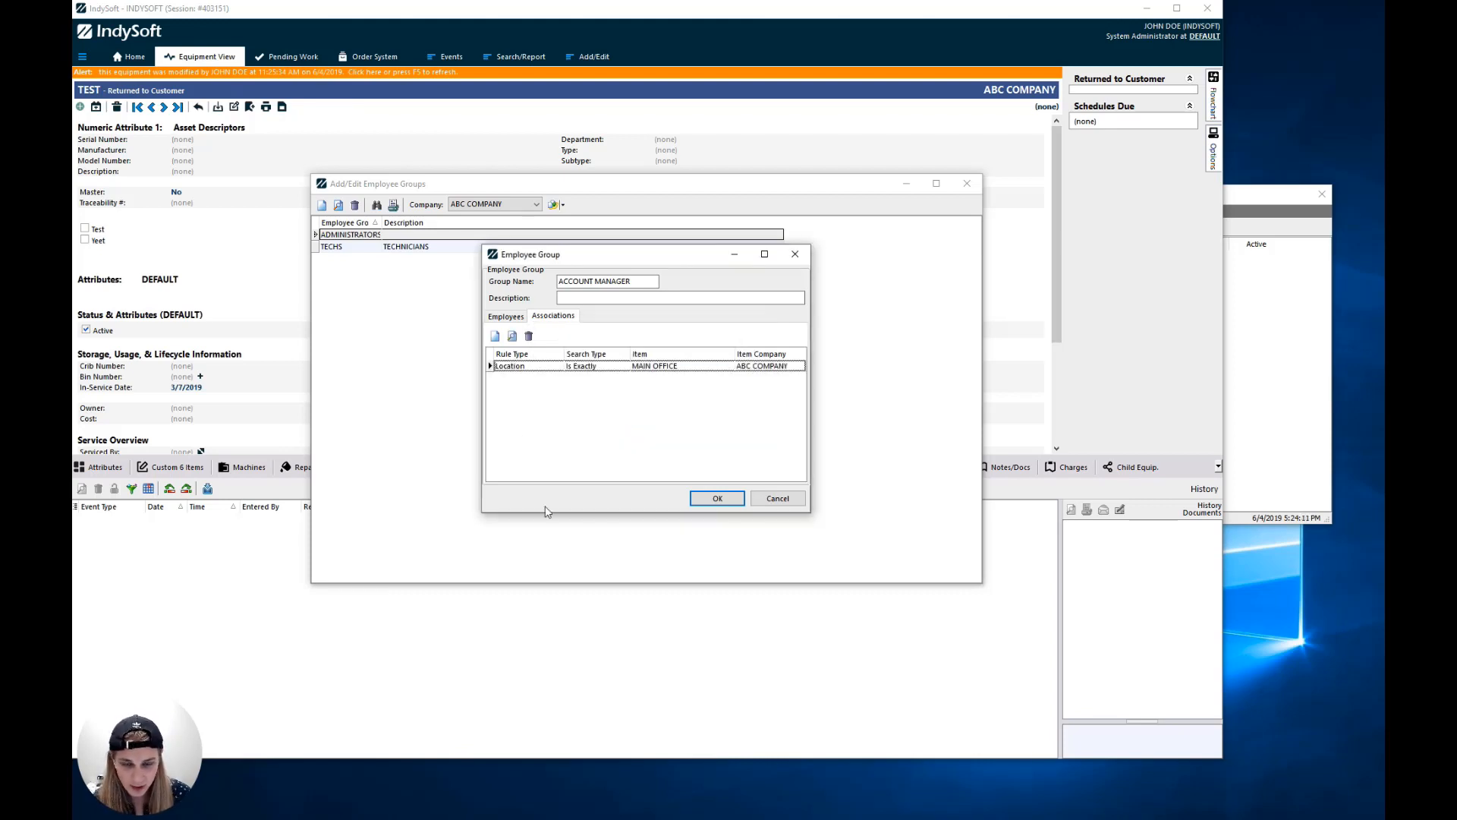
pyautogui.click(717, 498)
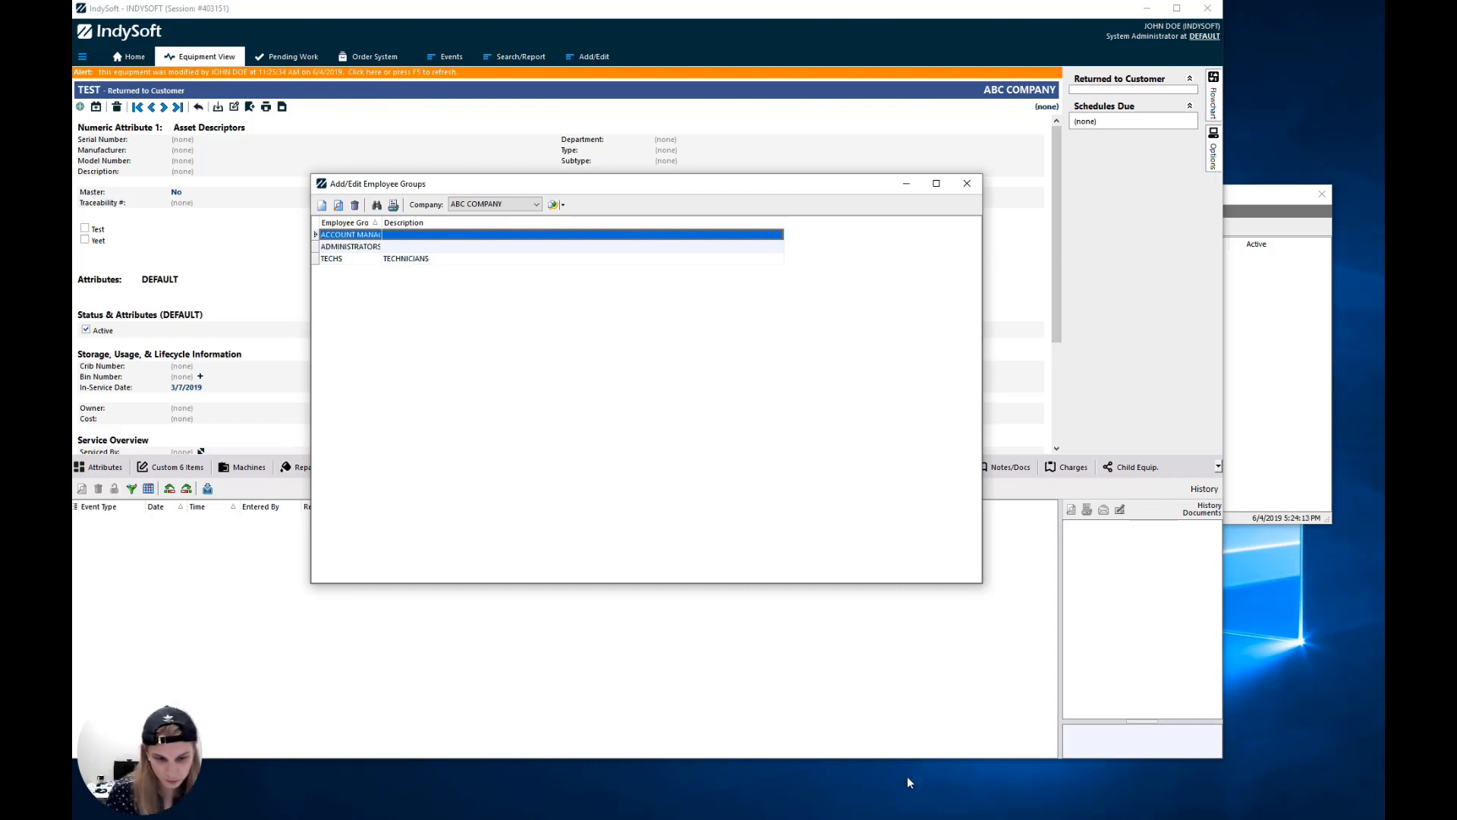
pyautogui.moveTo(381, 223); pyautogui.dragTo(474, 223)
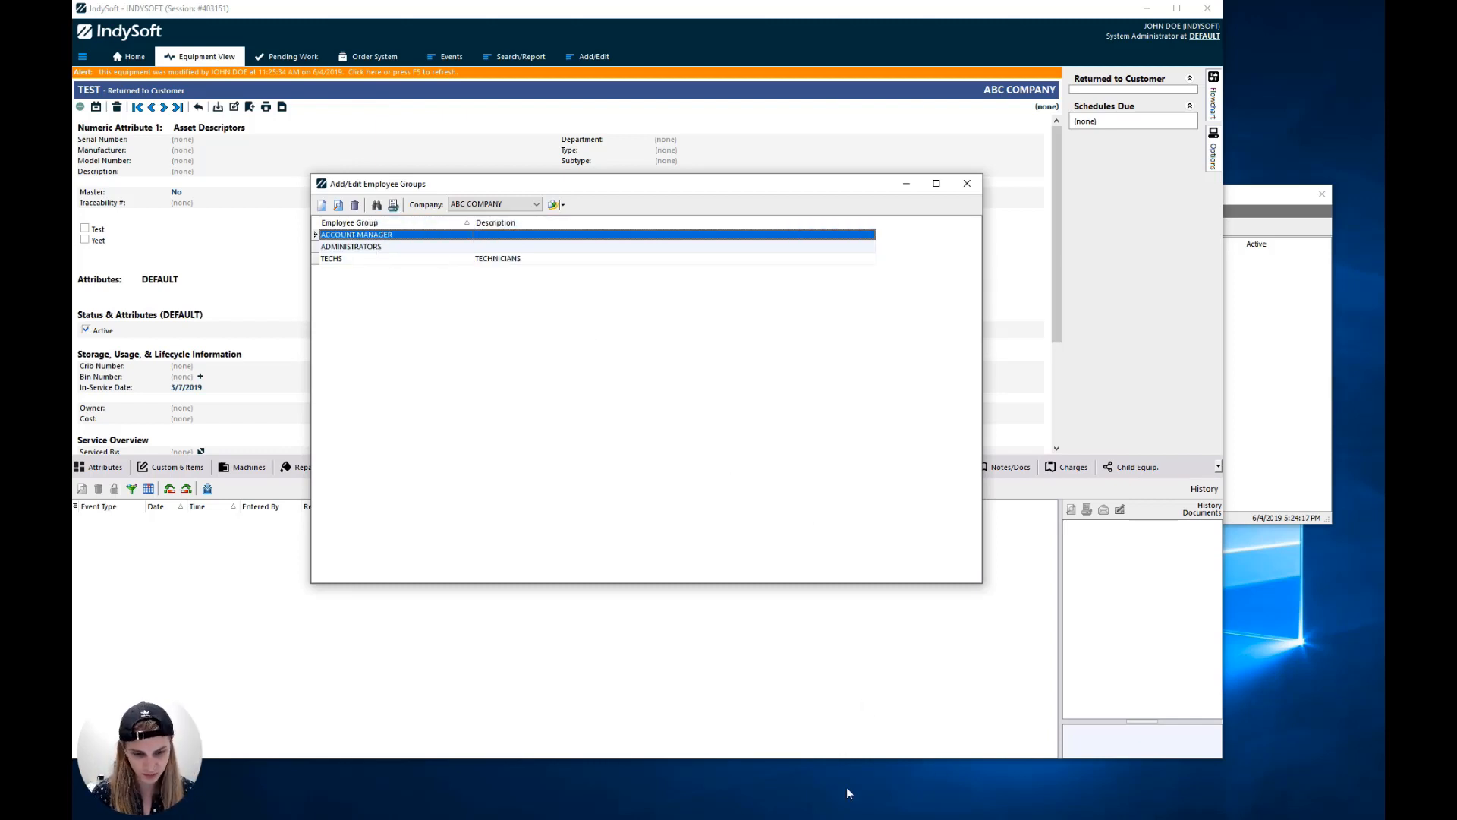
# Step: Return to the e-mail distribution rule in the Work Flow Configuration Wizard and change its location to ALTERNATIVE OFFICE
pyautogui.hotkey('alt', 'Tab')
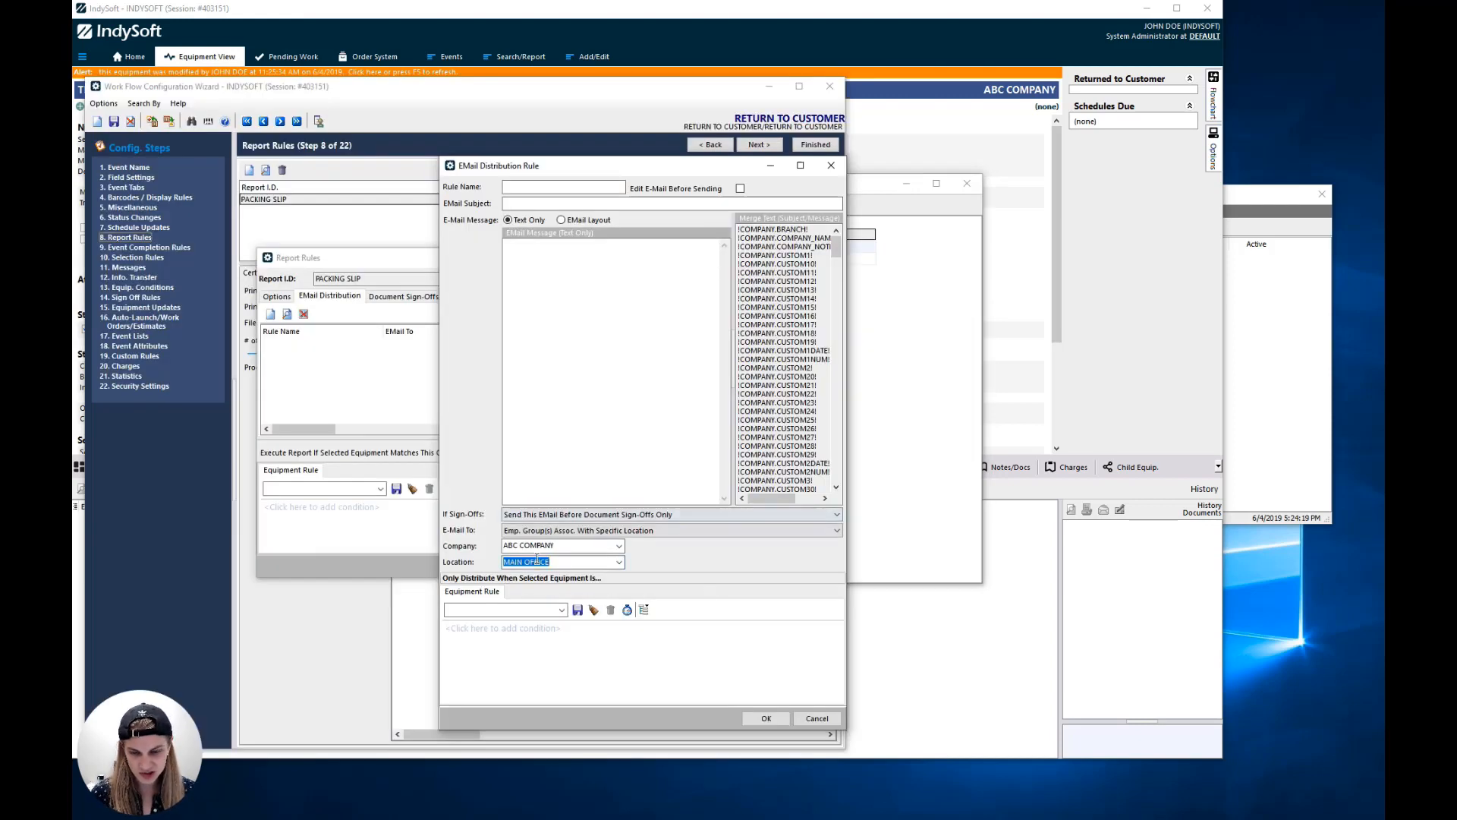
pyautogui.click(570, 563)
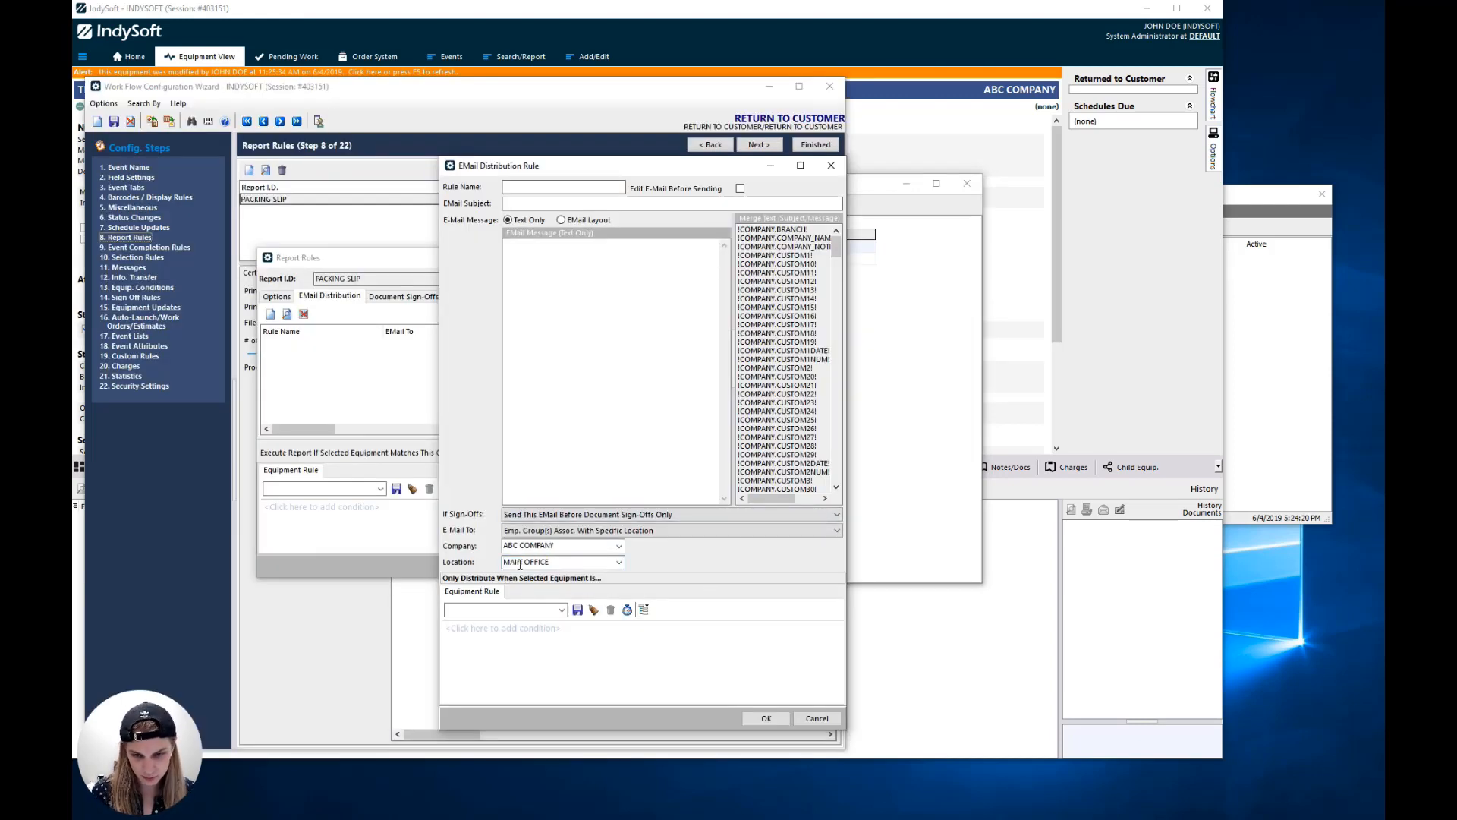
pyautogui.moveTo(520, 563); pyautogui.dragTo(461, 562)
pyautogui.write('ALL')
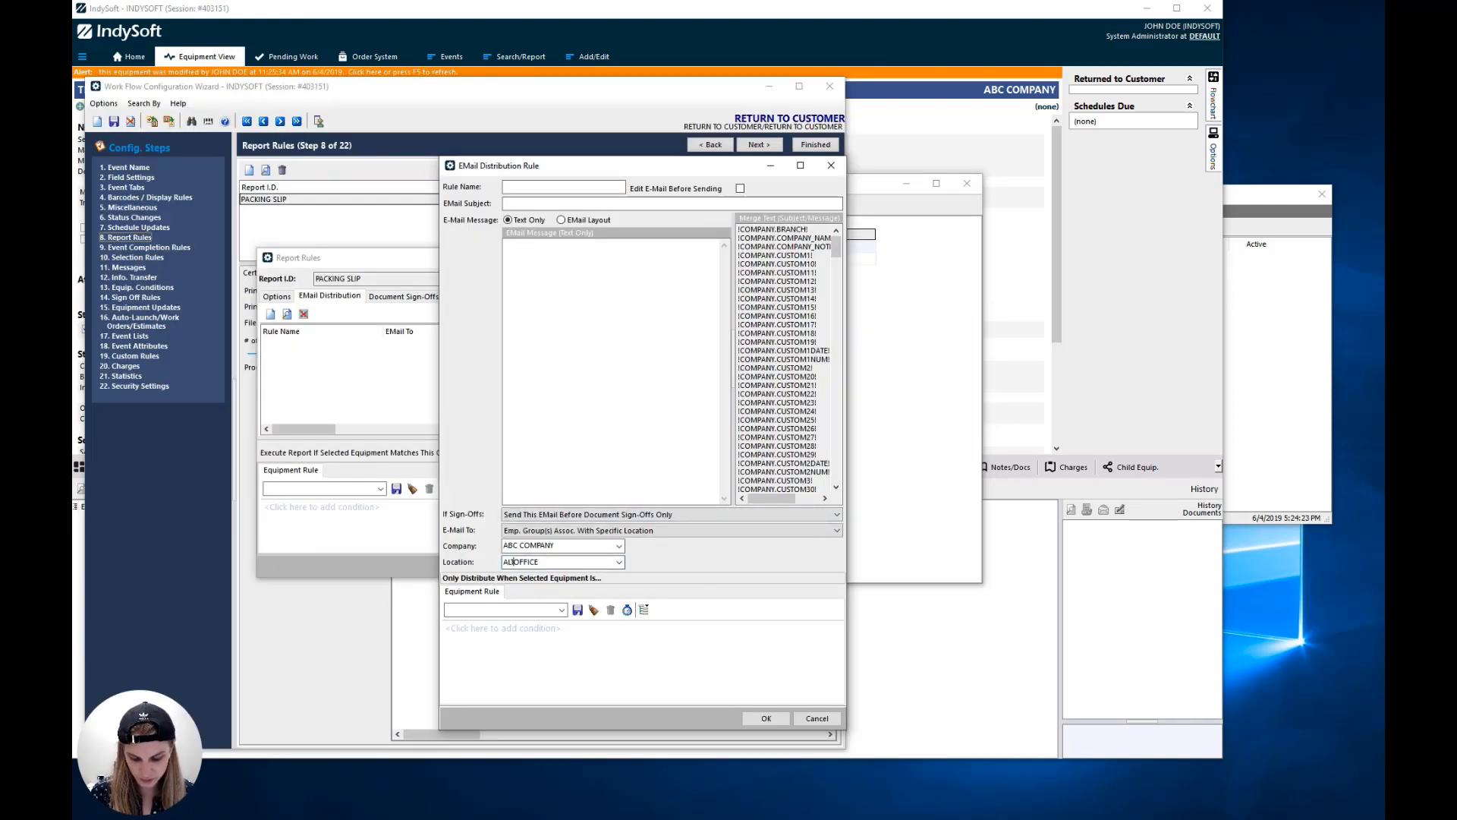
pyautogui.write('TERNATIVE')
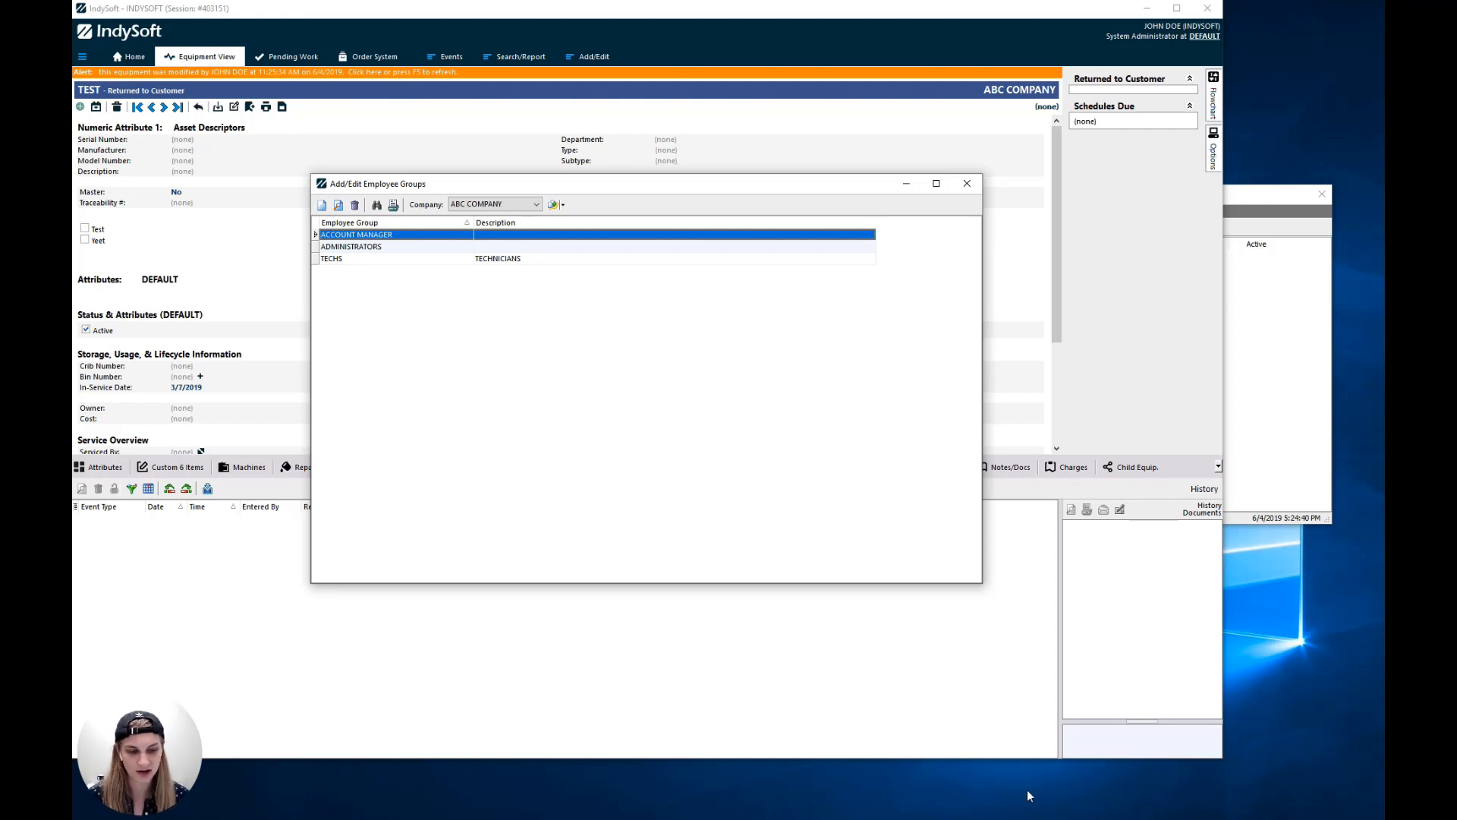
# Step: Bring the Alarm Management window over the employee groups list and start a new alarm with the task name TASK, advancing to its report options
pyautogui.moveTo(1113, 818)
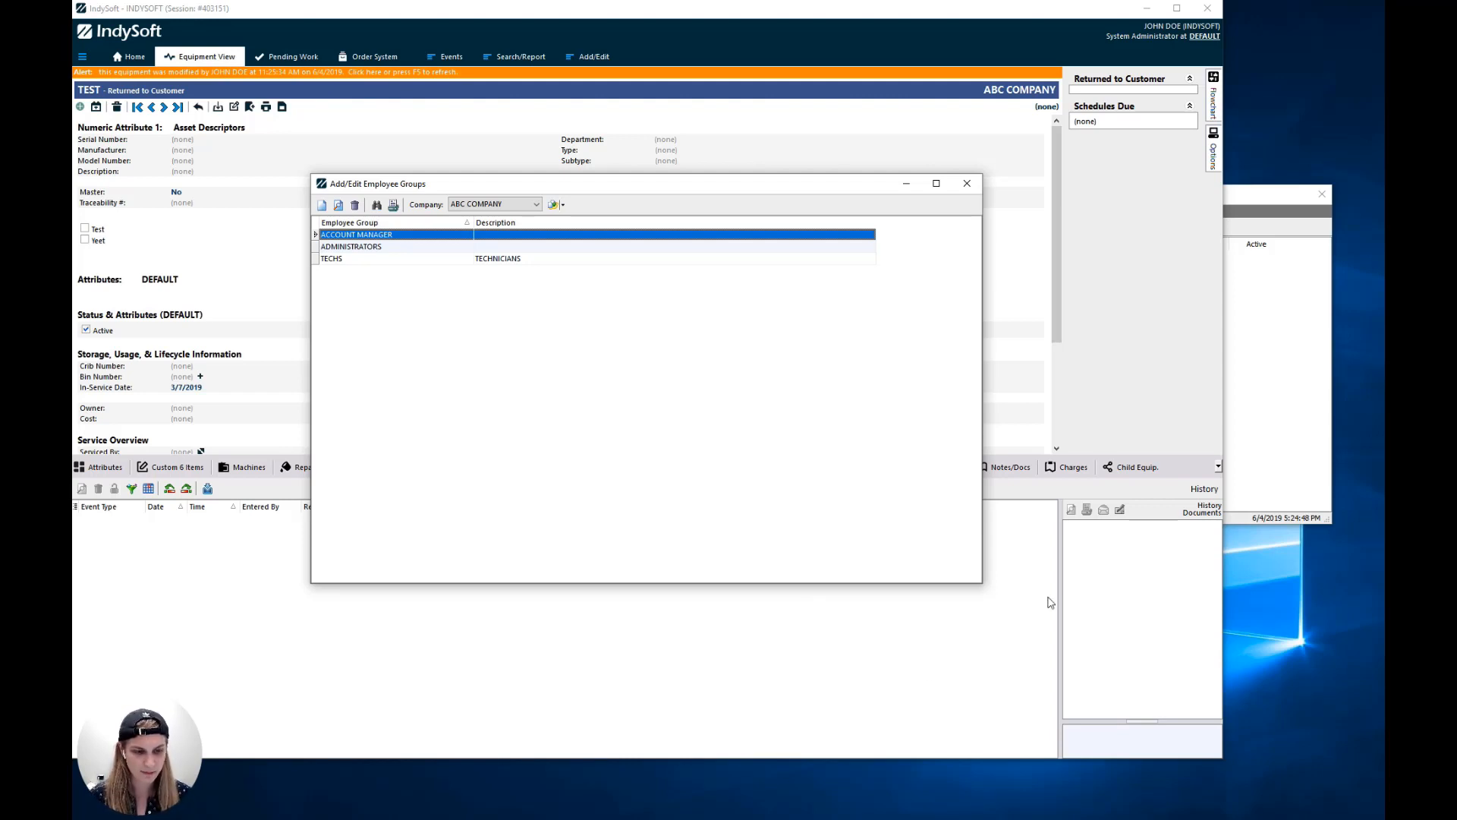
pyautogui.click(1260, 194)
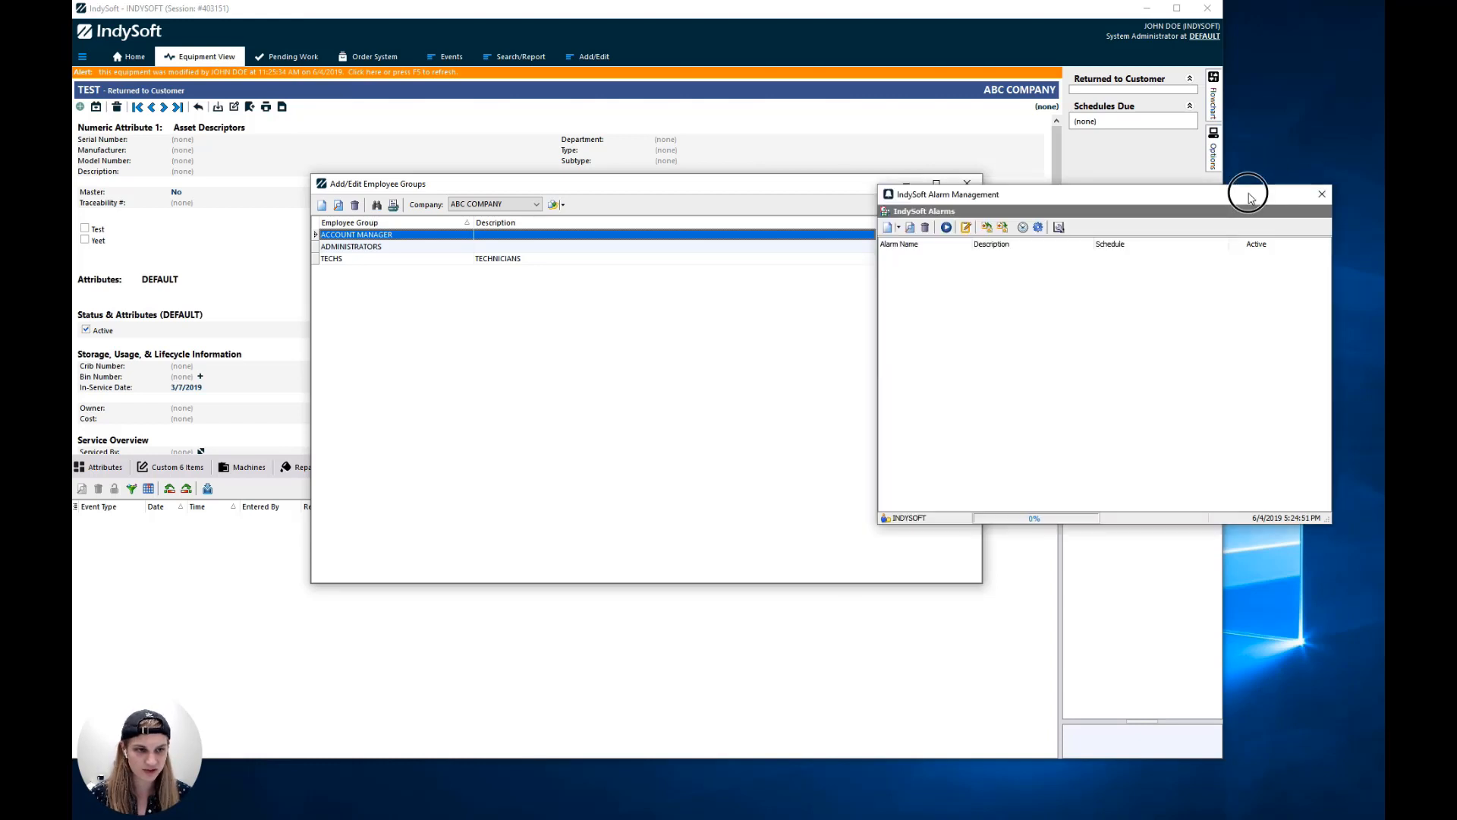
pyautogui.moveTo(1230, 193); pyautogui.dragTo(649, 178)
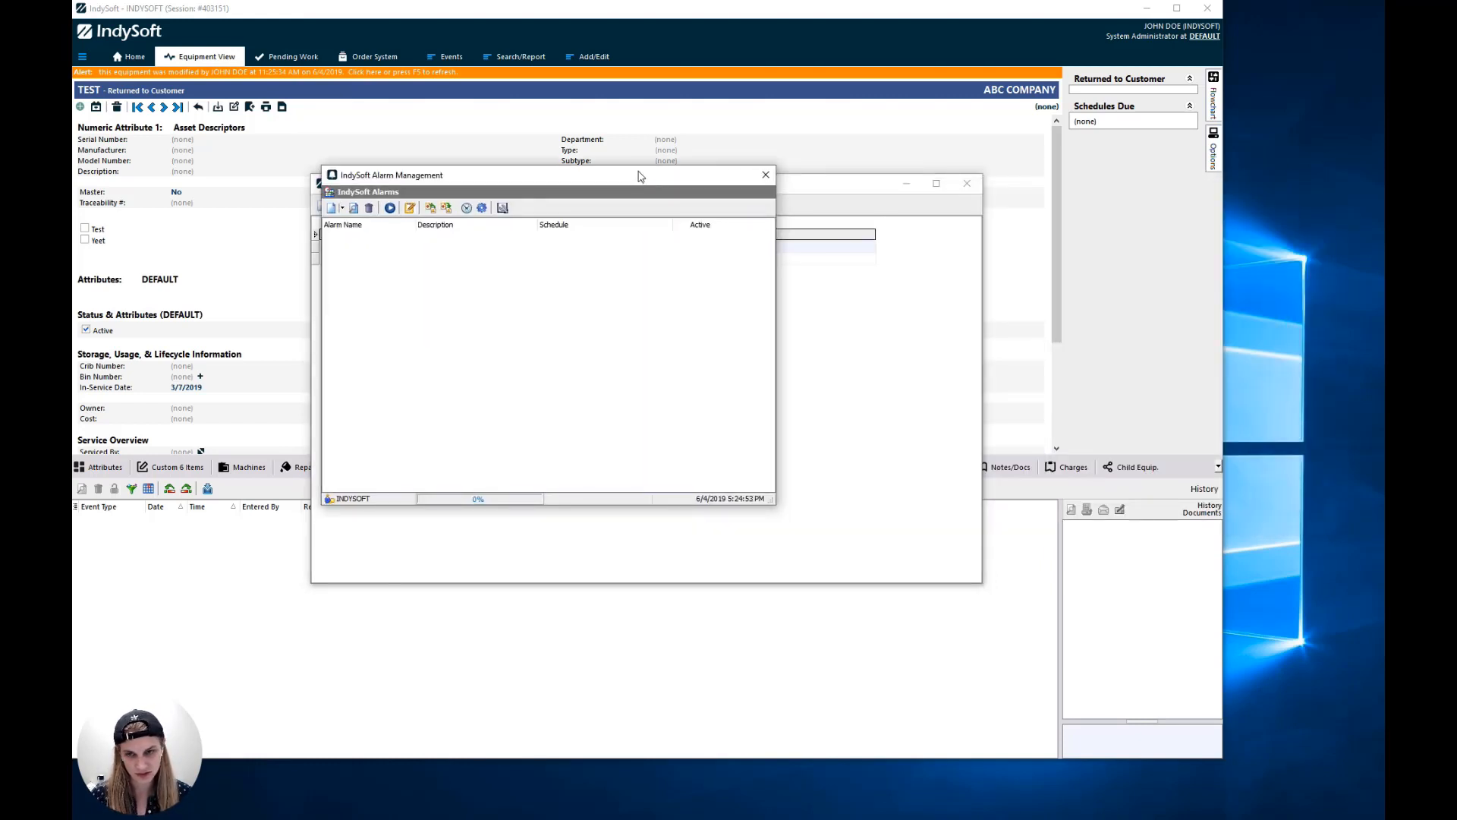
pyautogui.click(341, 208)
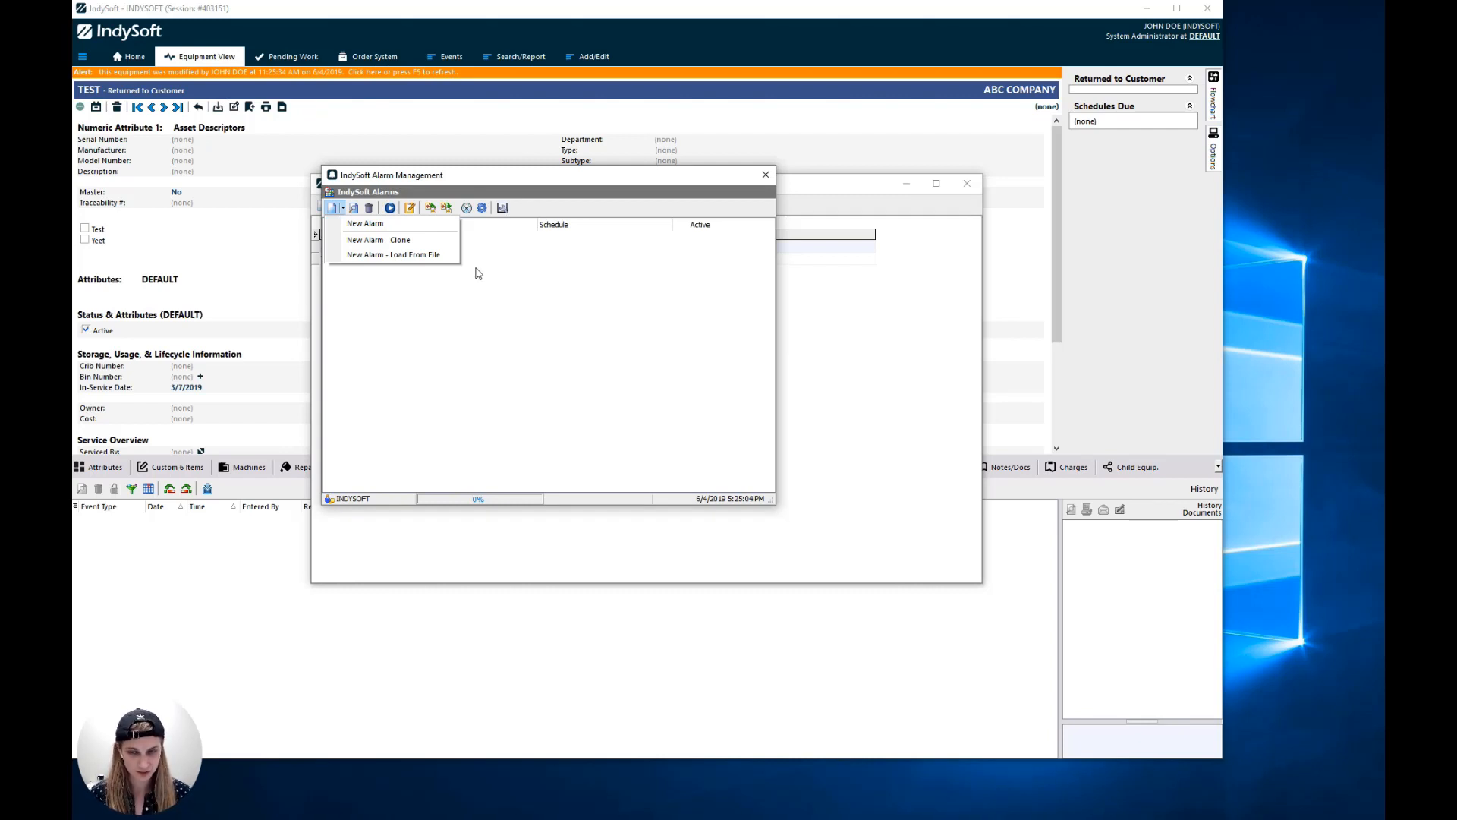
pyautogui.click(391, 227)
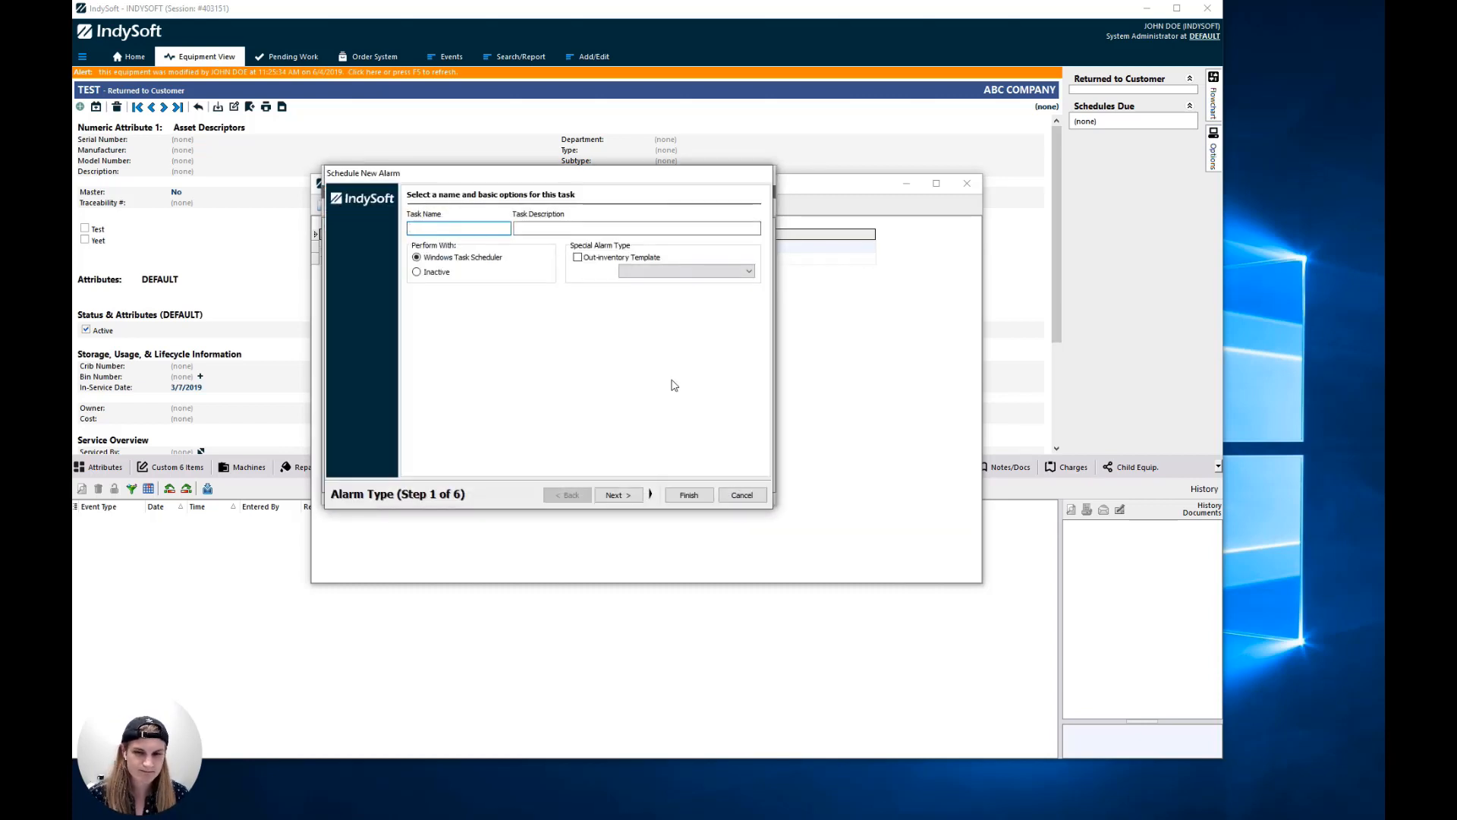
pyautogui.click(521, 233)
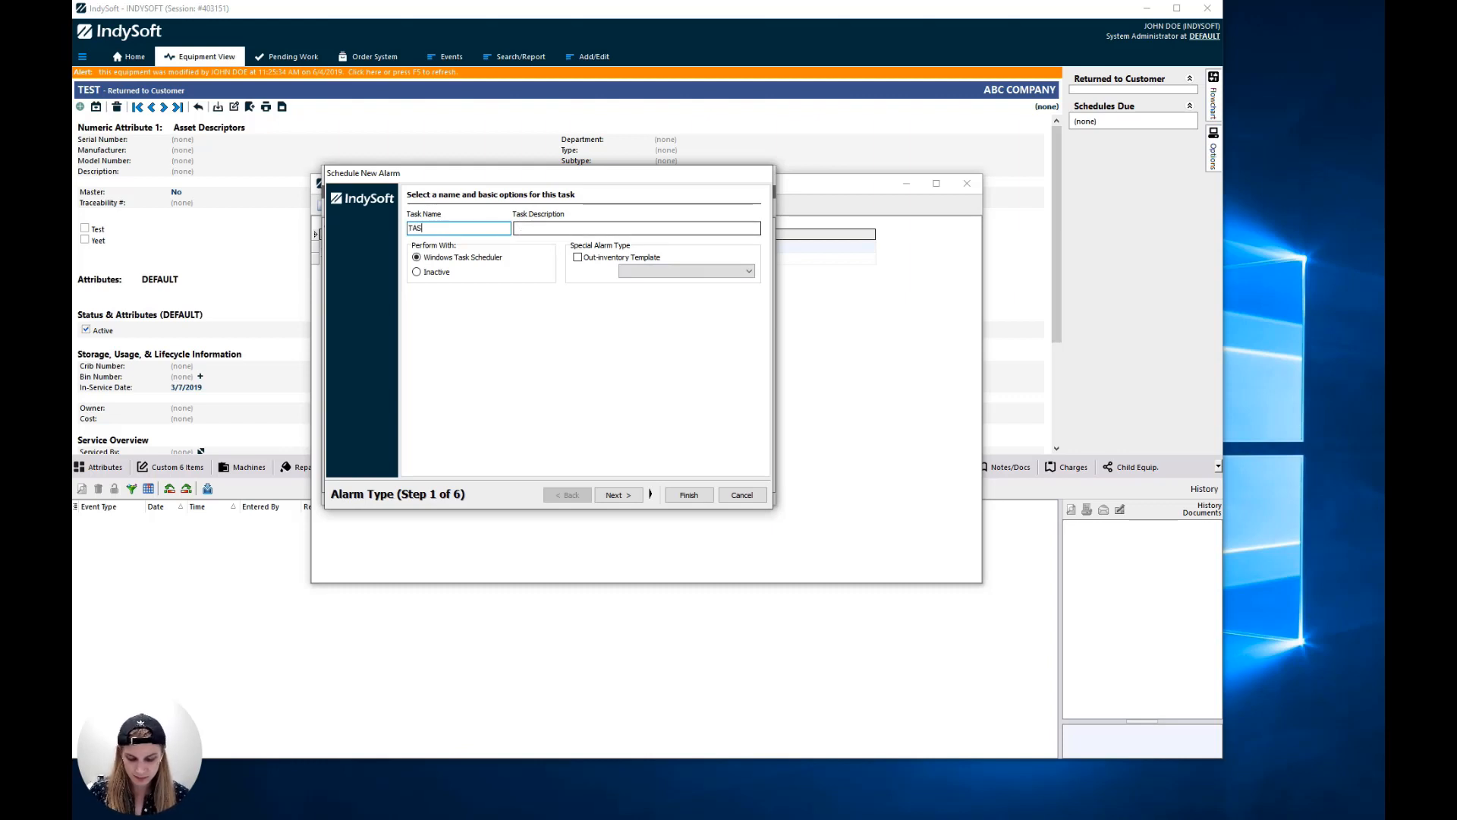
pyautogui.click(629, 495)
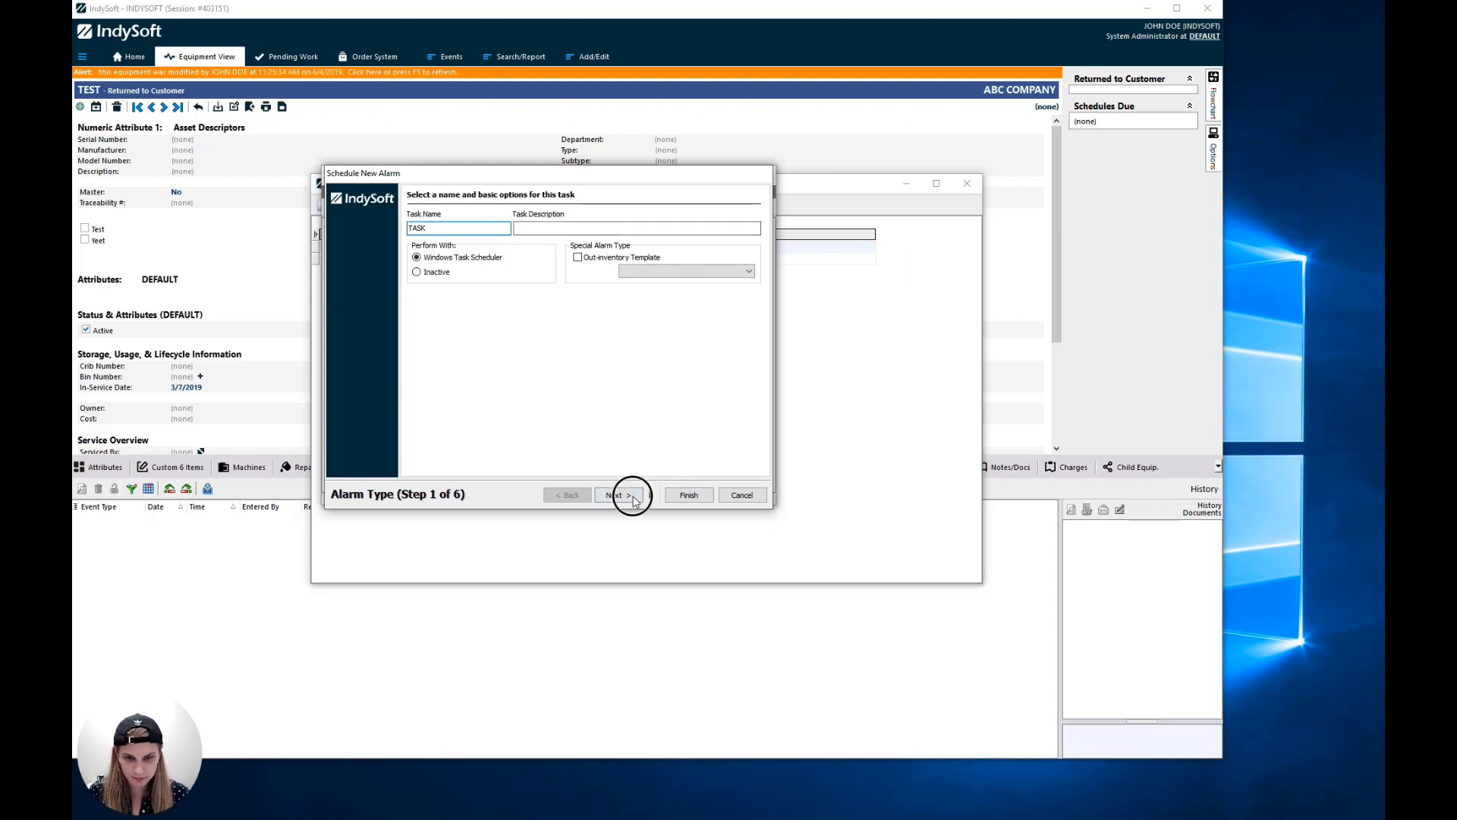
pyautogui.click(631, 496)
pyautogui.click(631, 497)
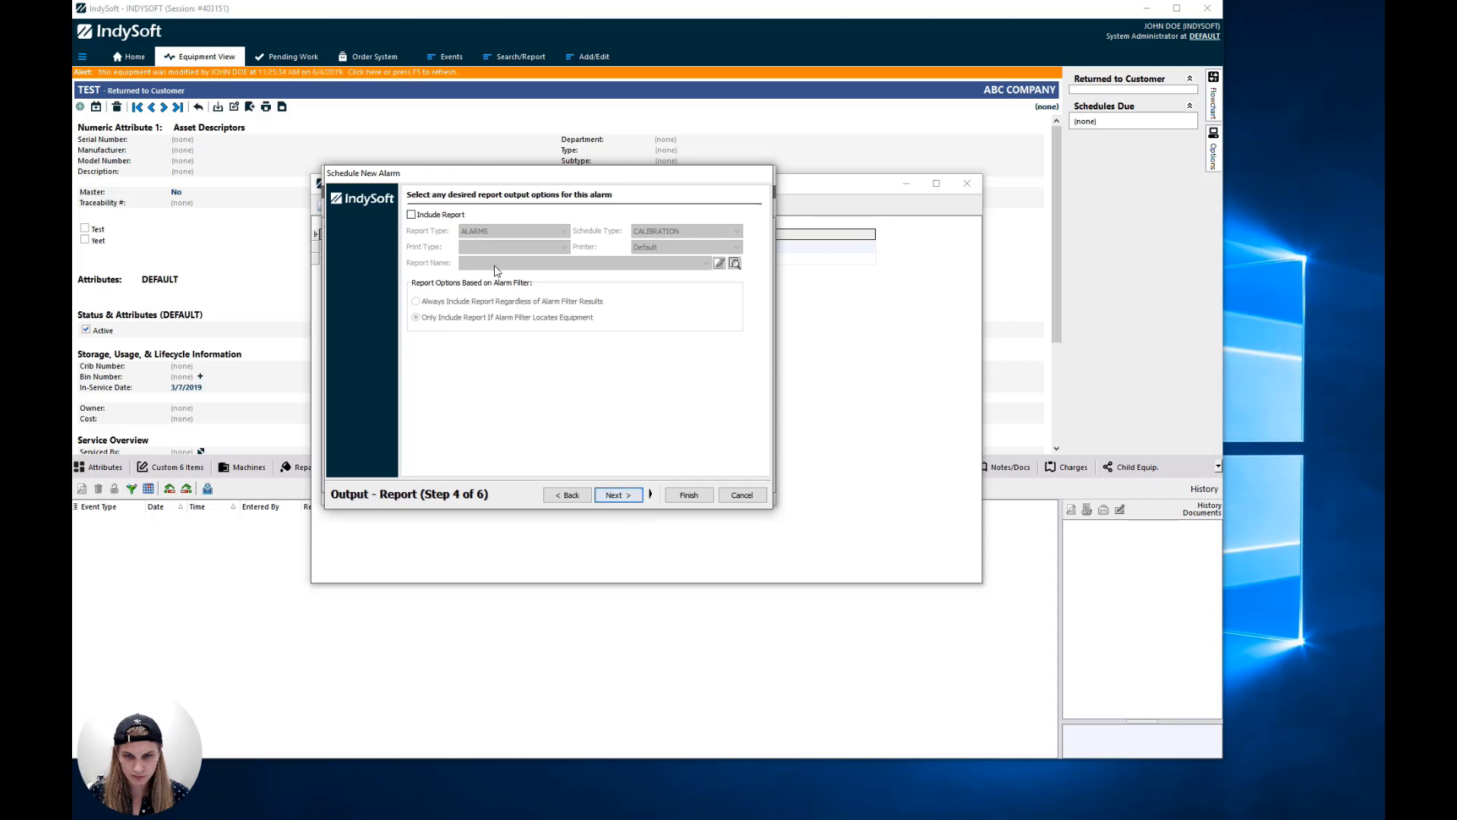
# Step: Include a report in the new alarm's output and set its report type to STANDARD
pyautogui.click(412, 215)
pyautogui.click(532, 231)
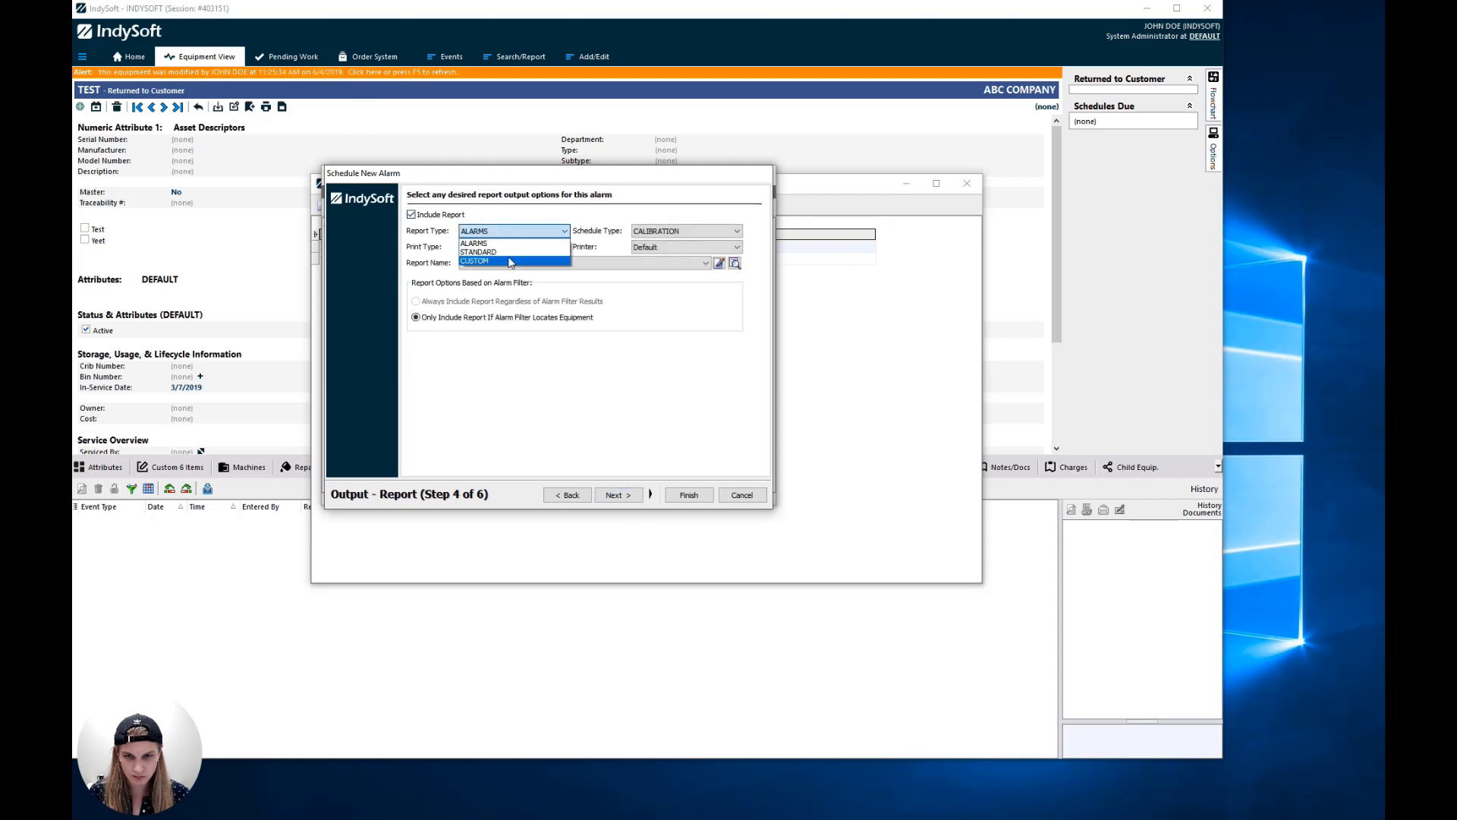
pyautogui.click(536, 253)
pyautogui.click(536, 252)
pyautogui.click(516, 274)
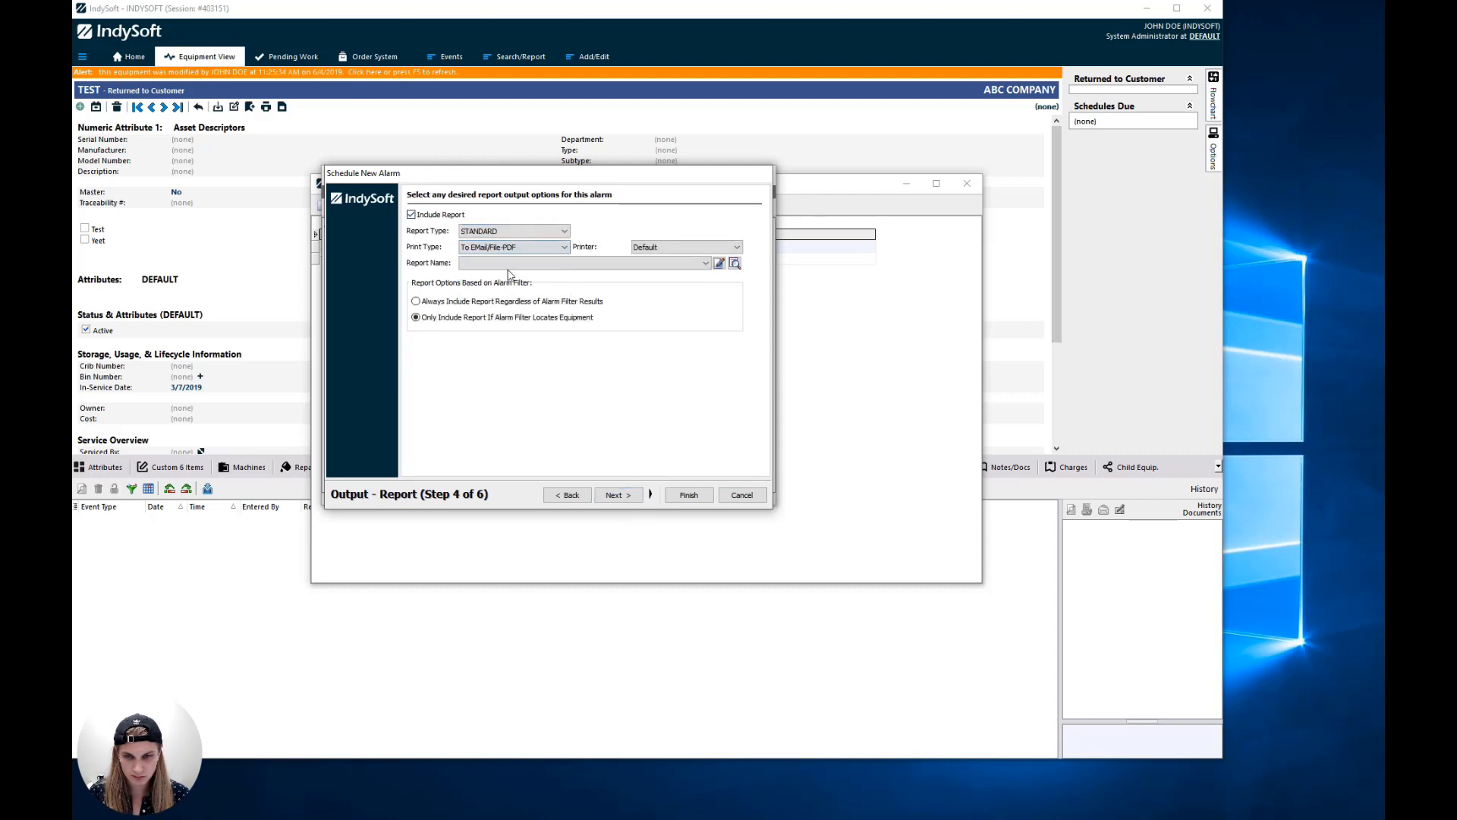
pyautogui.click(516, 263)
pyautogui.click(513, 292)
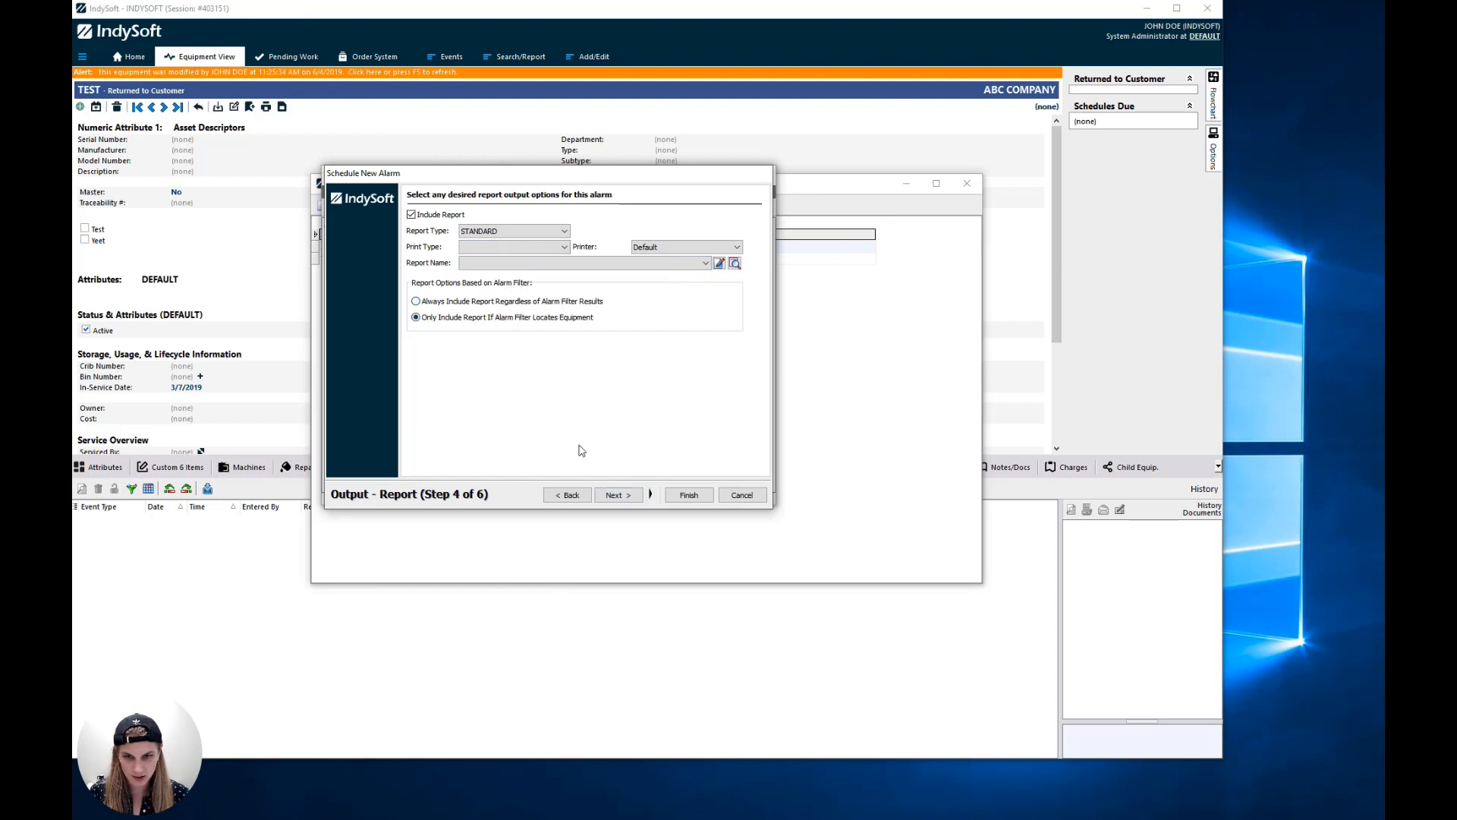
# Step: Choose the ADMINISTRATORS group as To and the TECHS group as Cc recipient of the alarm's e-mail, and discard the recipients and the alarm
pyautogui.click(618, 495)
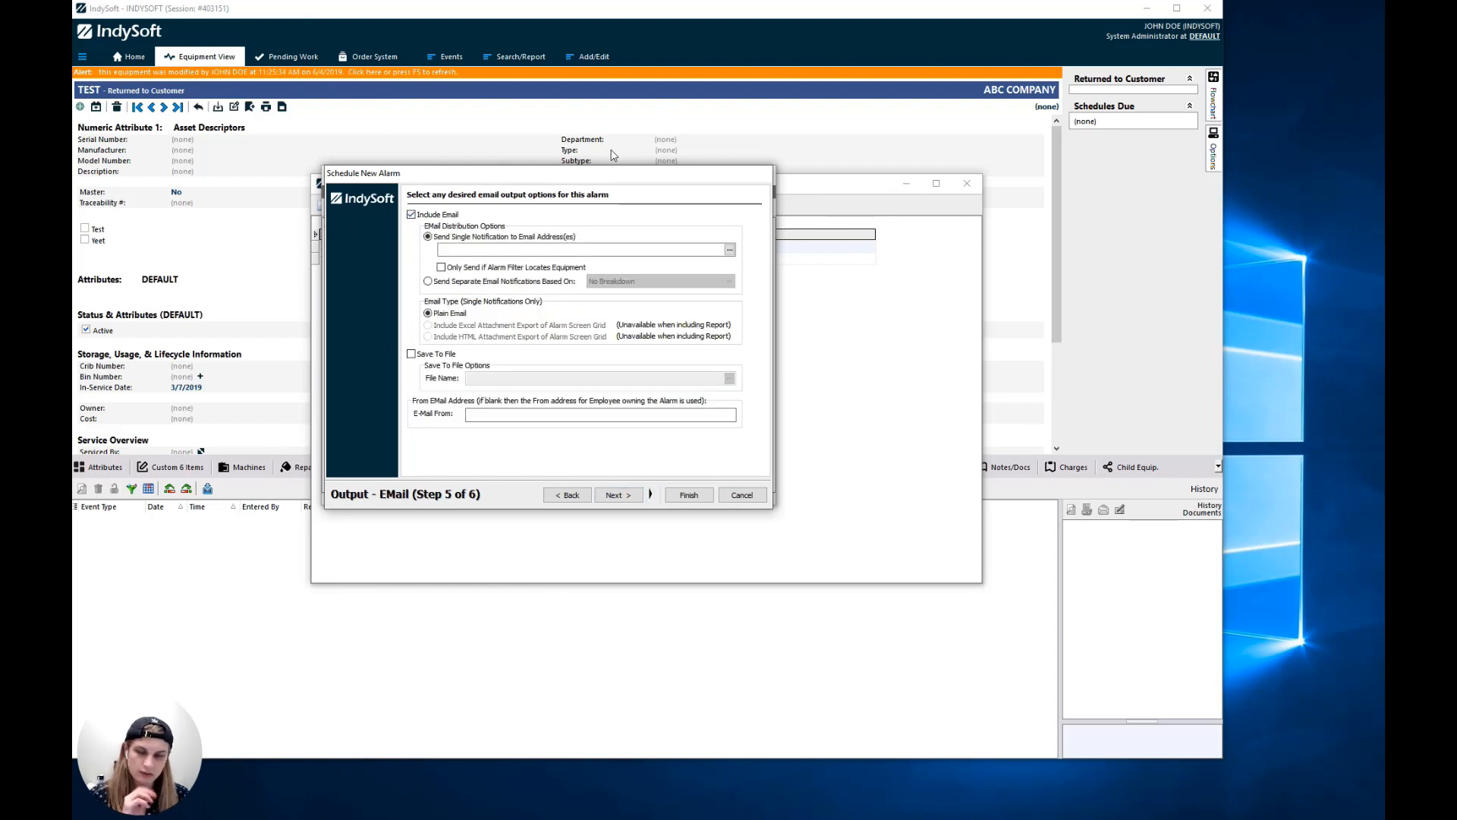
pyautogui.click(729, 250)
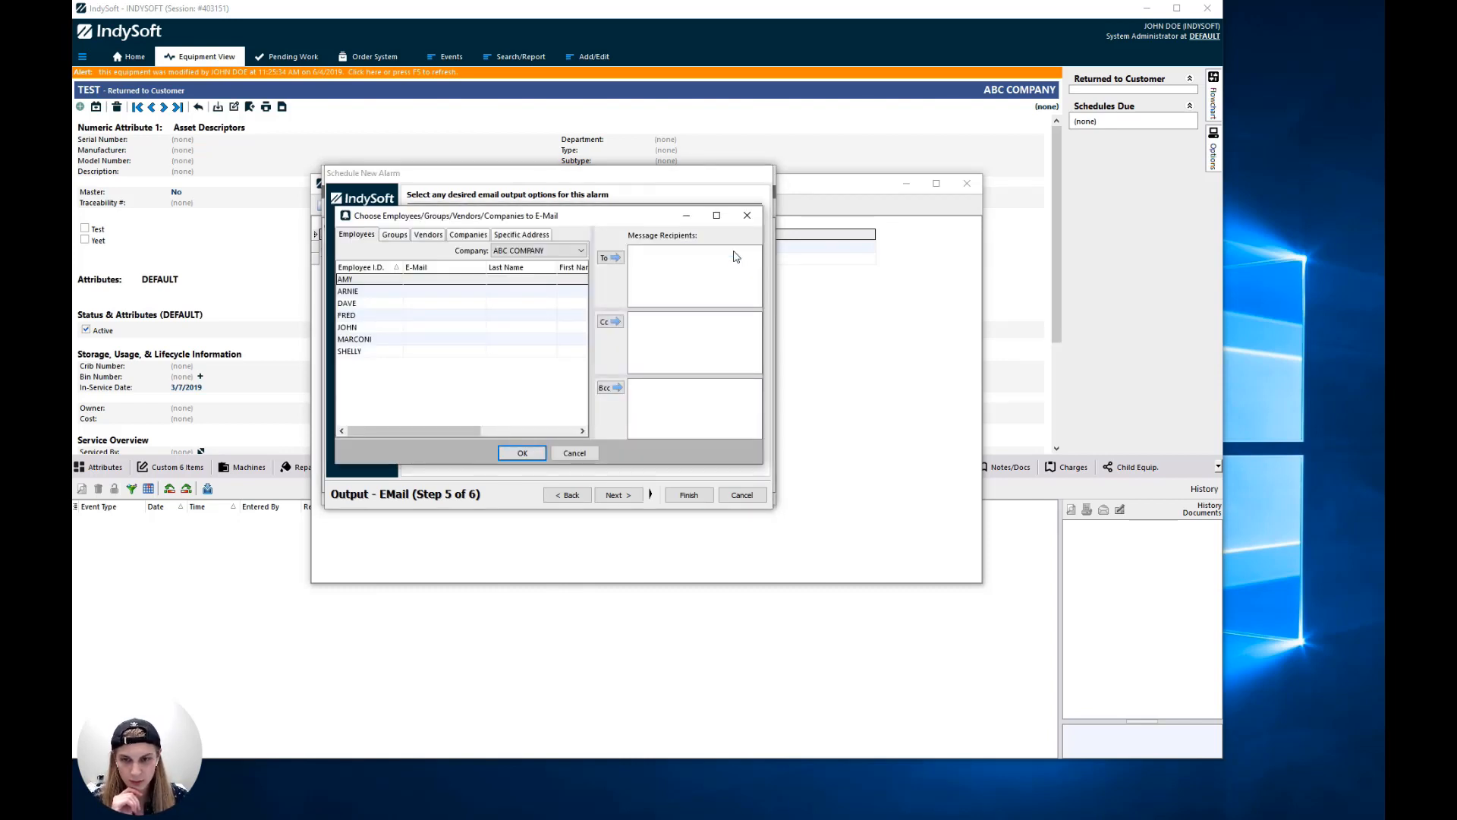
pyautogui.click(395, 235)
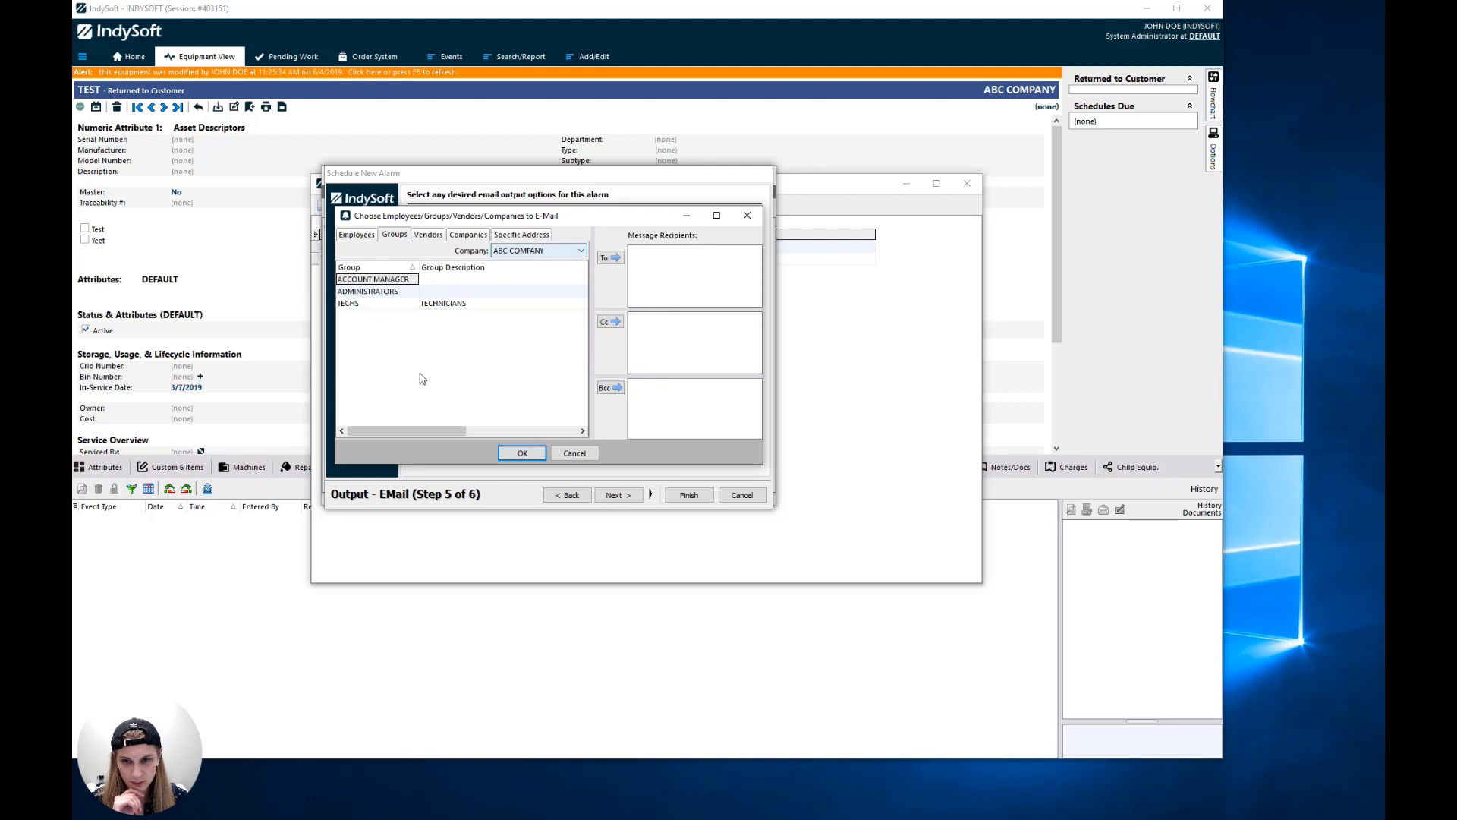
pyautogui.click(382, 291)
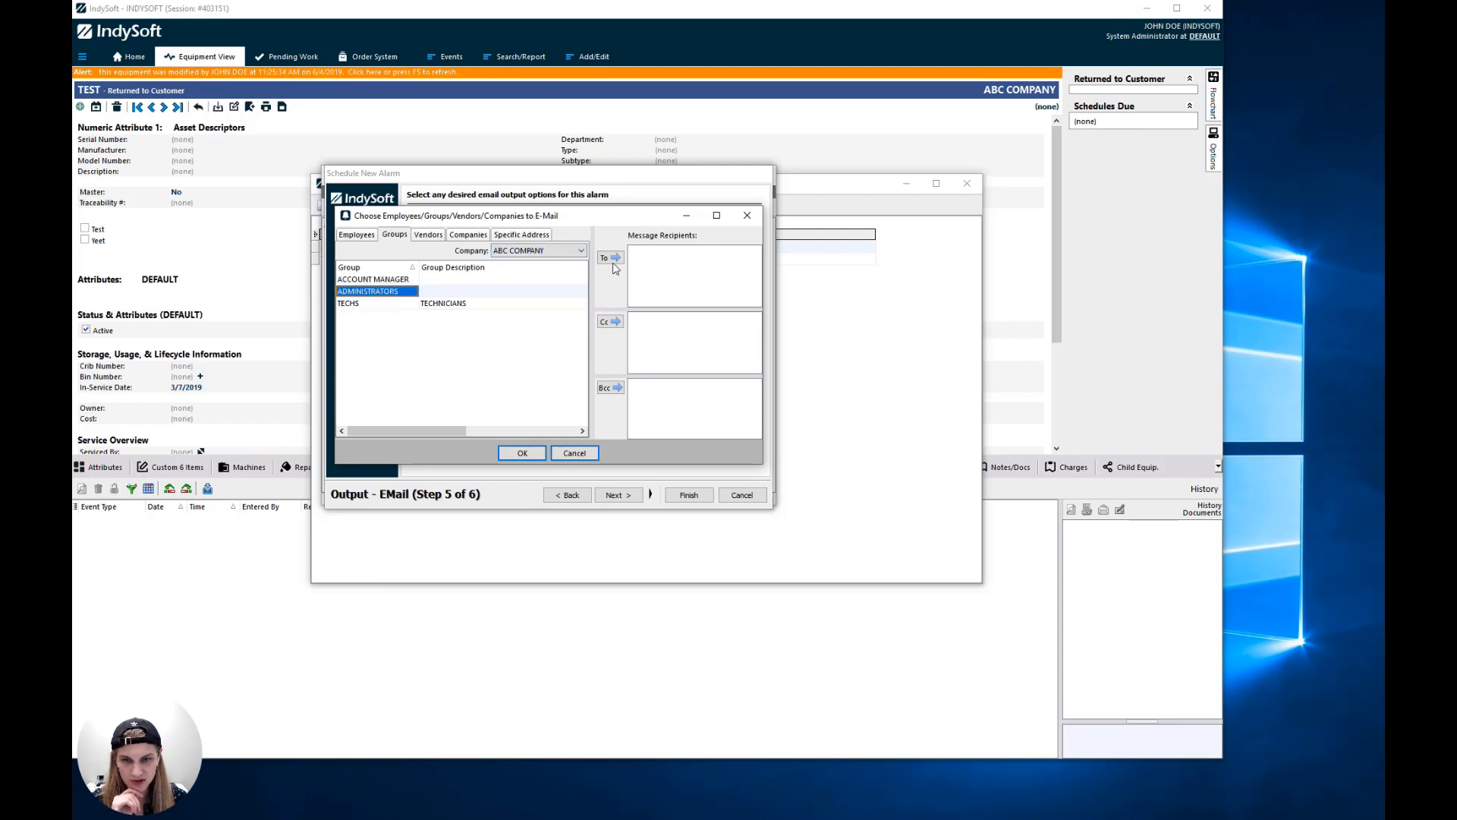
pyautogui.click(613, 259)
pyautogui.click(392, 304)
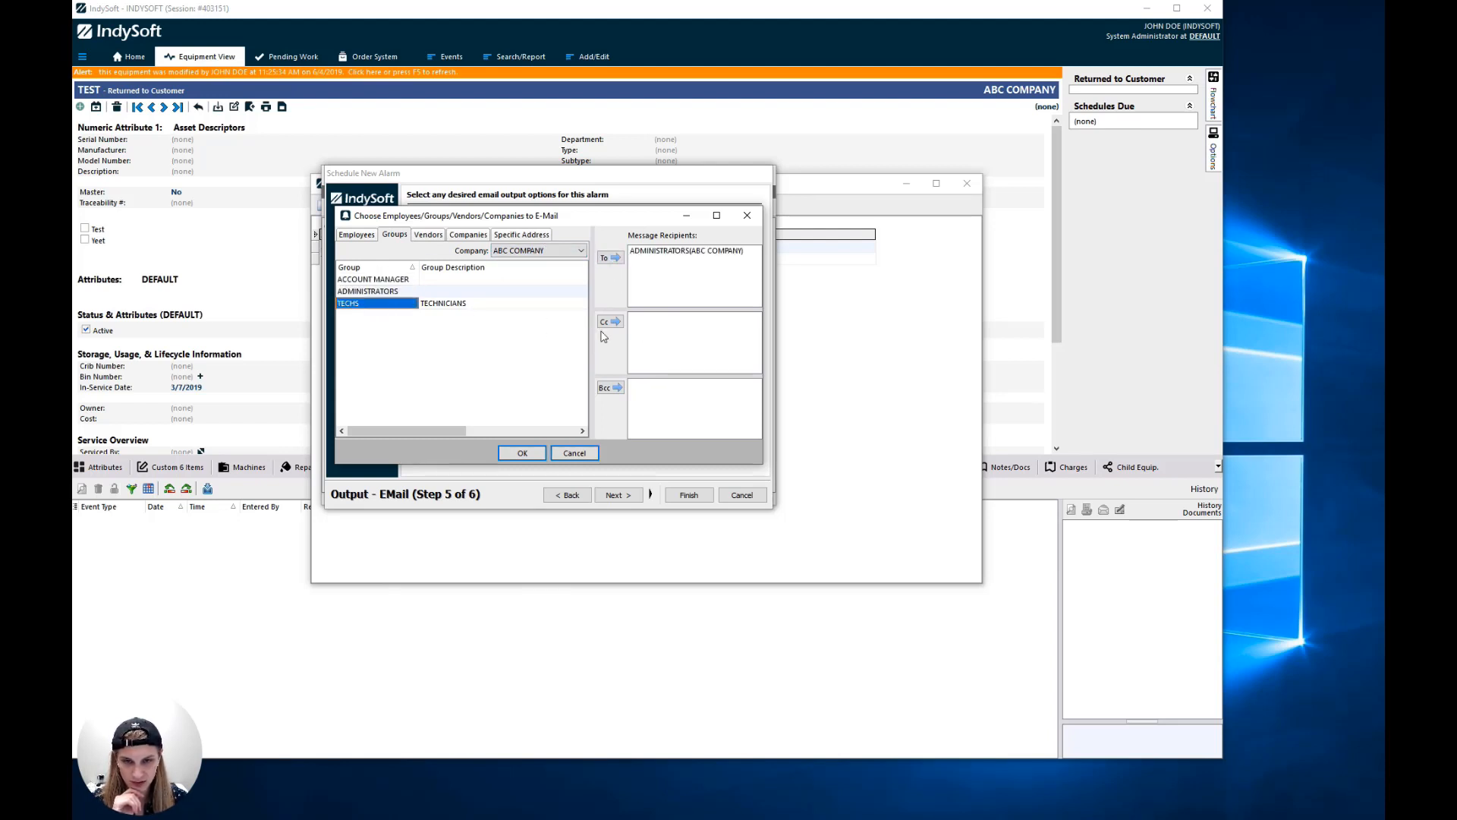
pyautogui.click(610, 322)
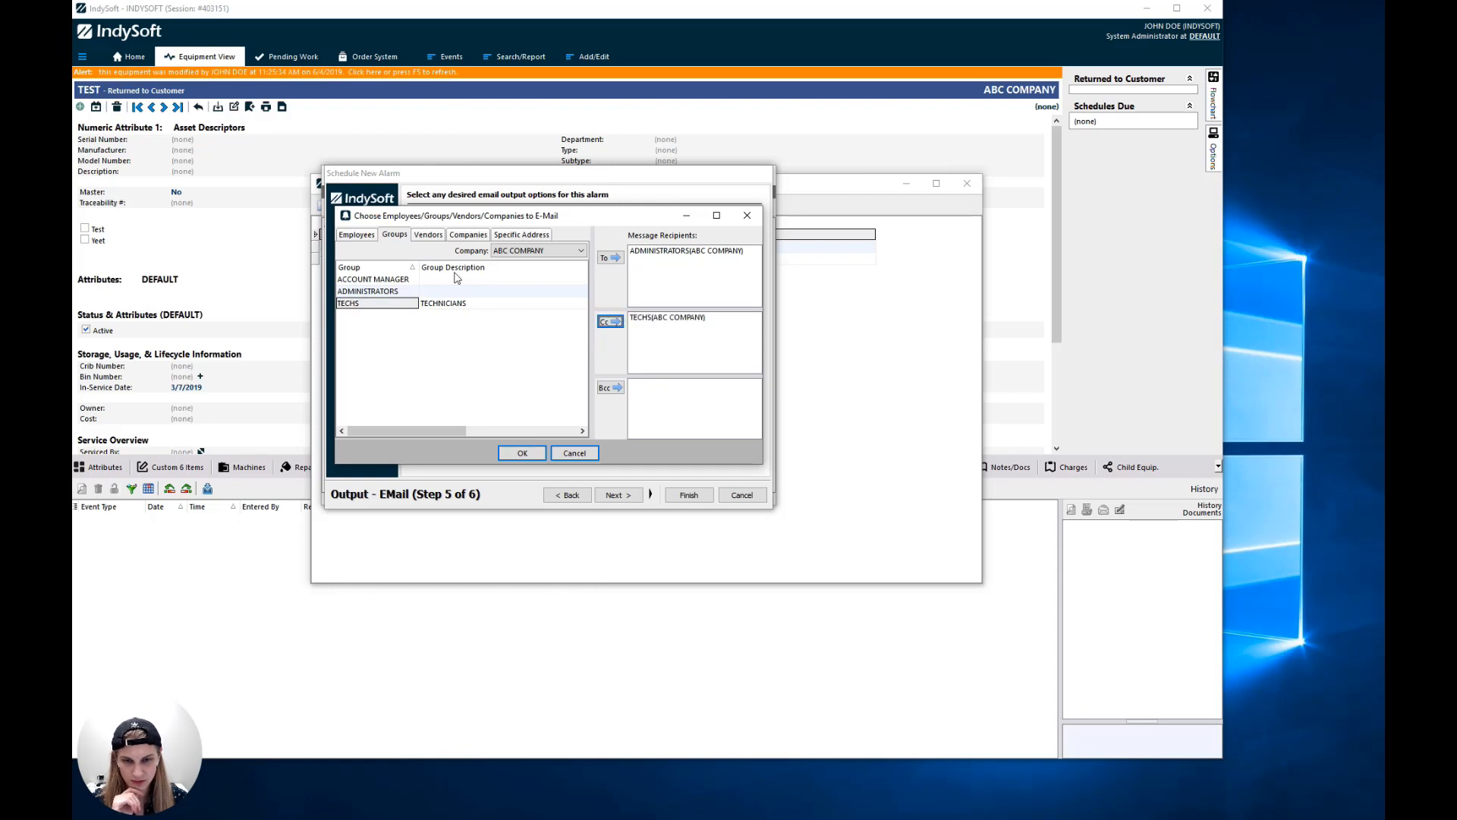
pyautogui.moveTo(454, 430); pyautogui.dragTo(411, 430)
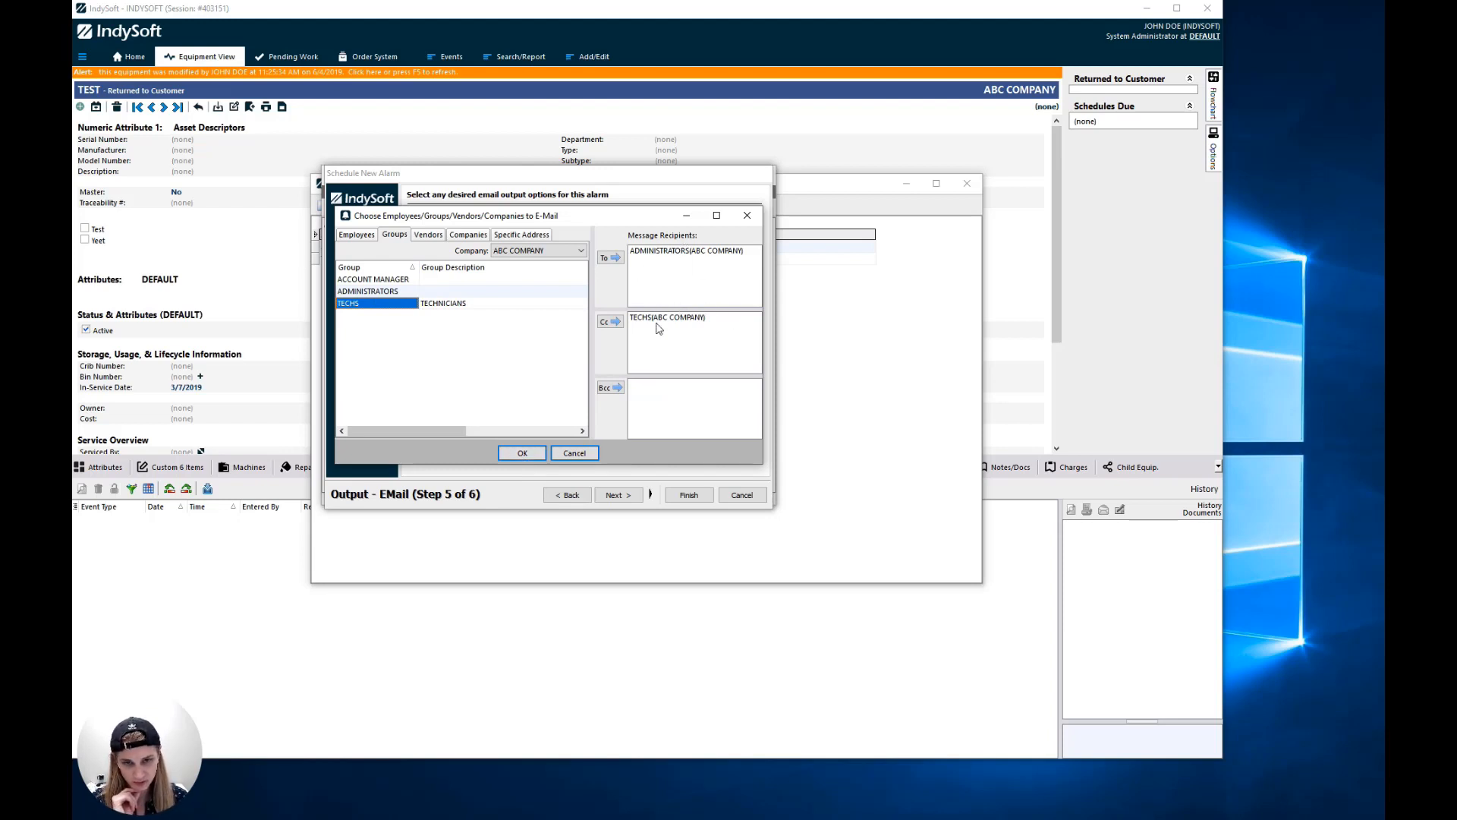
pyautogui.click(571, 454)
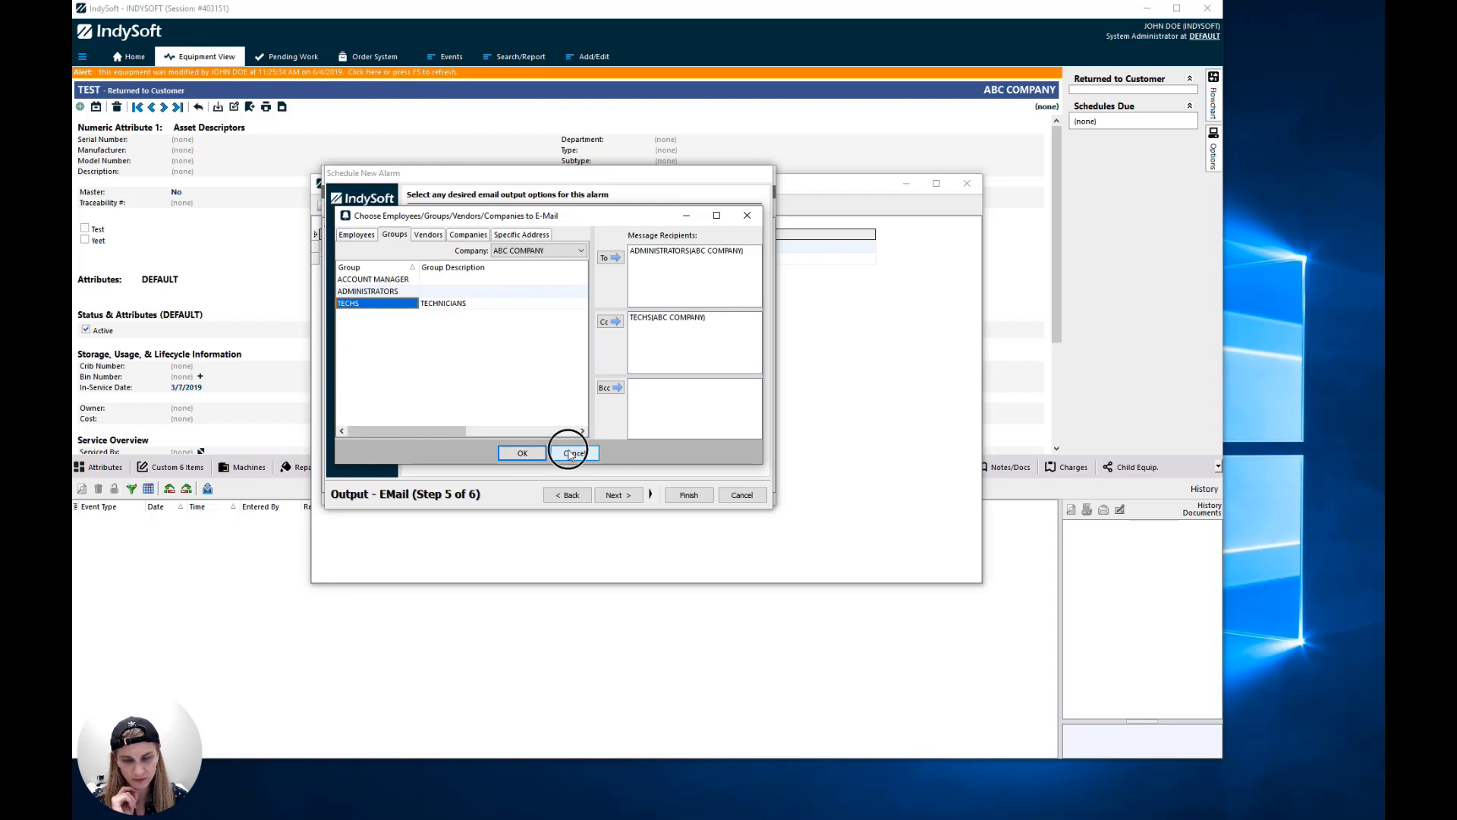
pyautogui.click(734, 494)
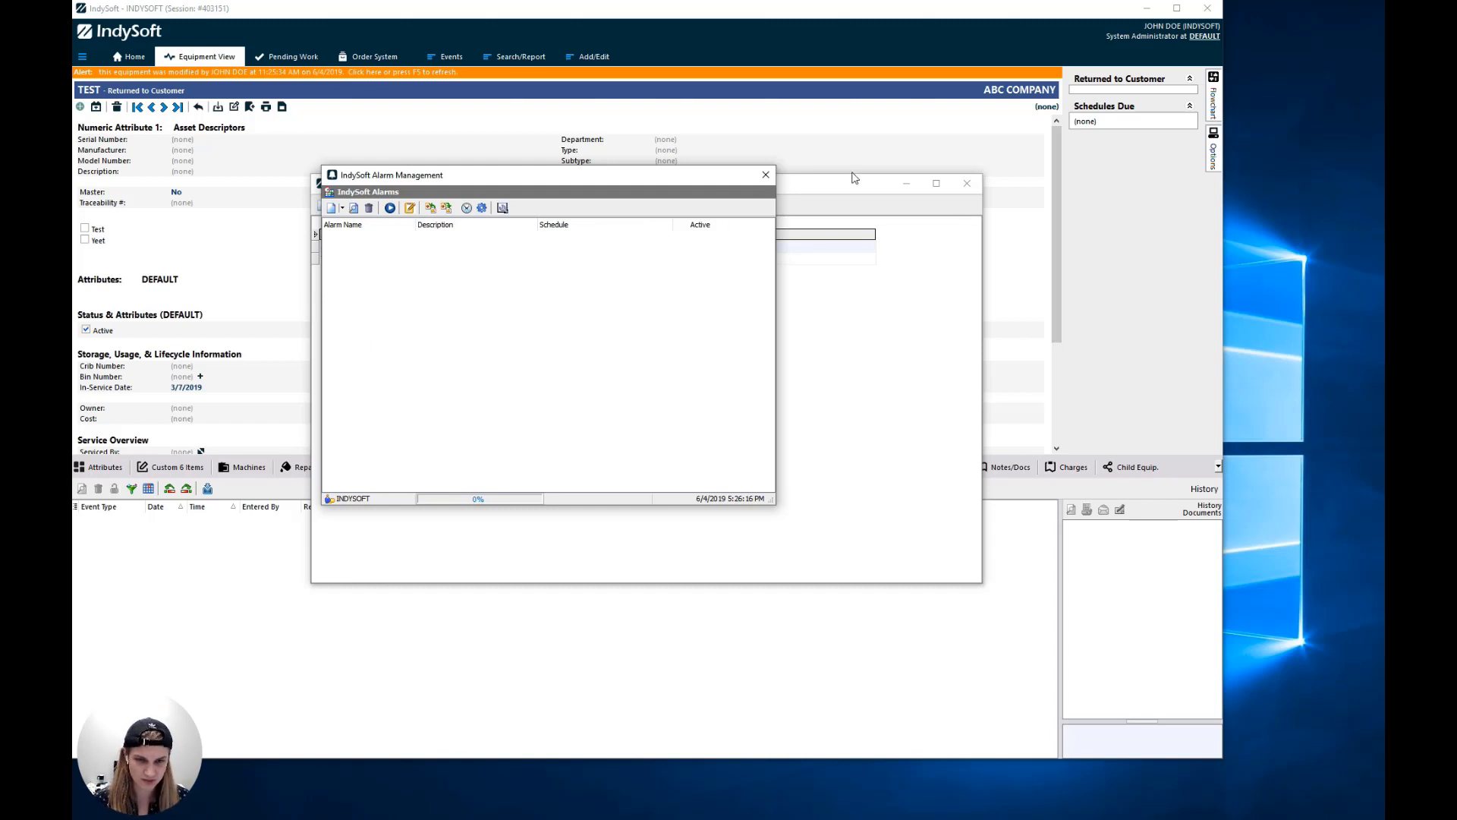
# Step: Close the alarm and employee group windows, open the Order System, and delete the CAL TECHS employee group from the scheduled calibration work
pyautogui.click(765, 175)
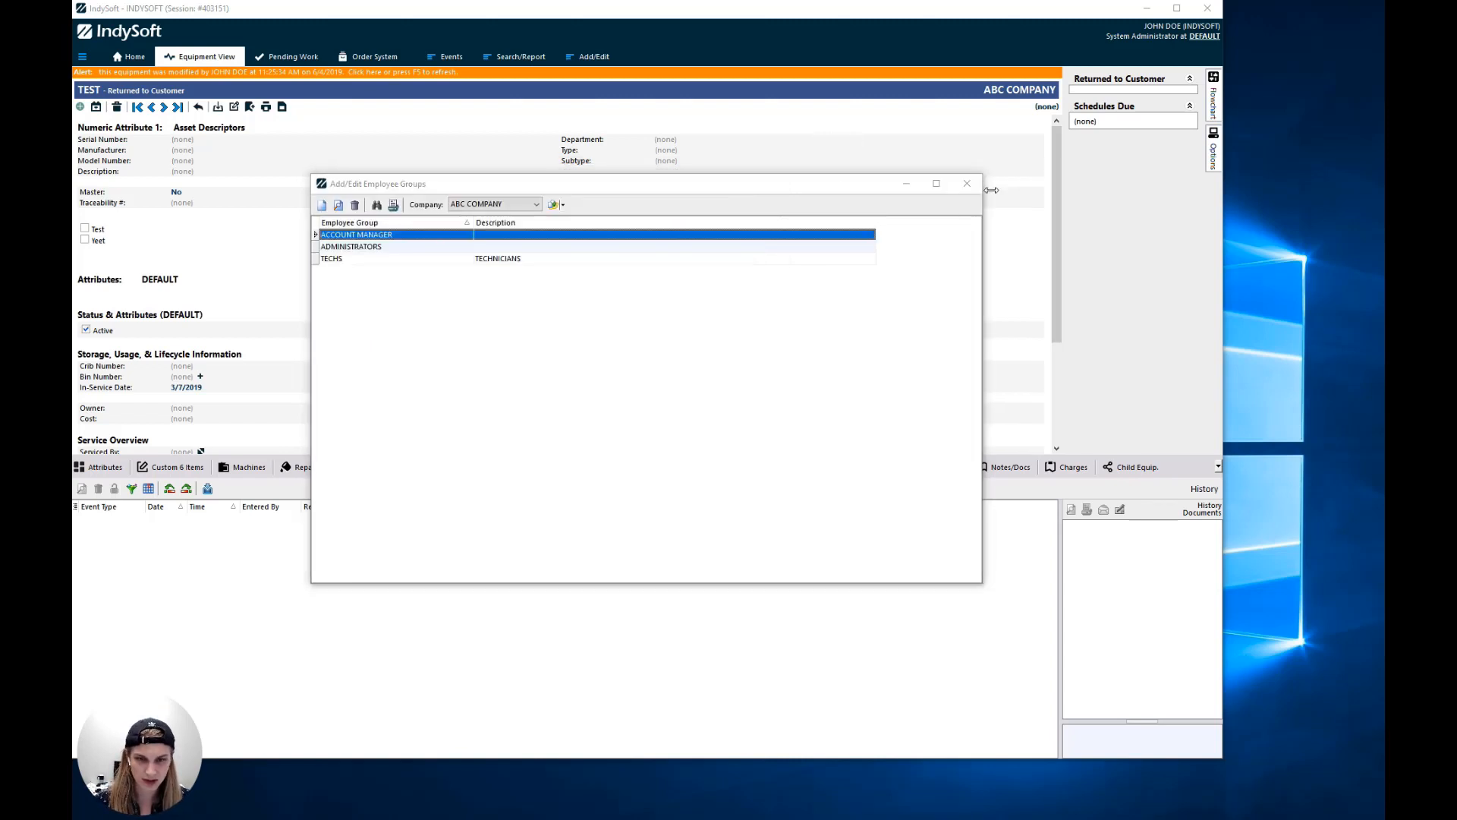
pyautogui.click(967, 183)
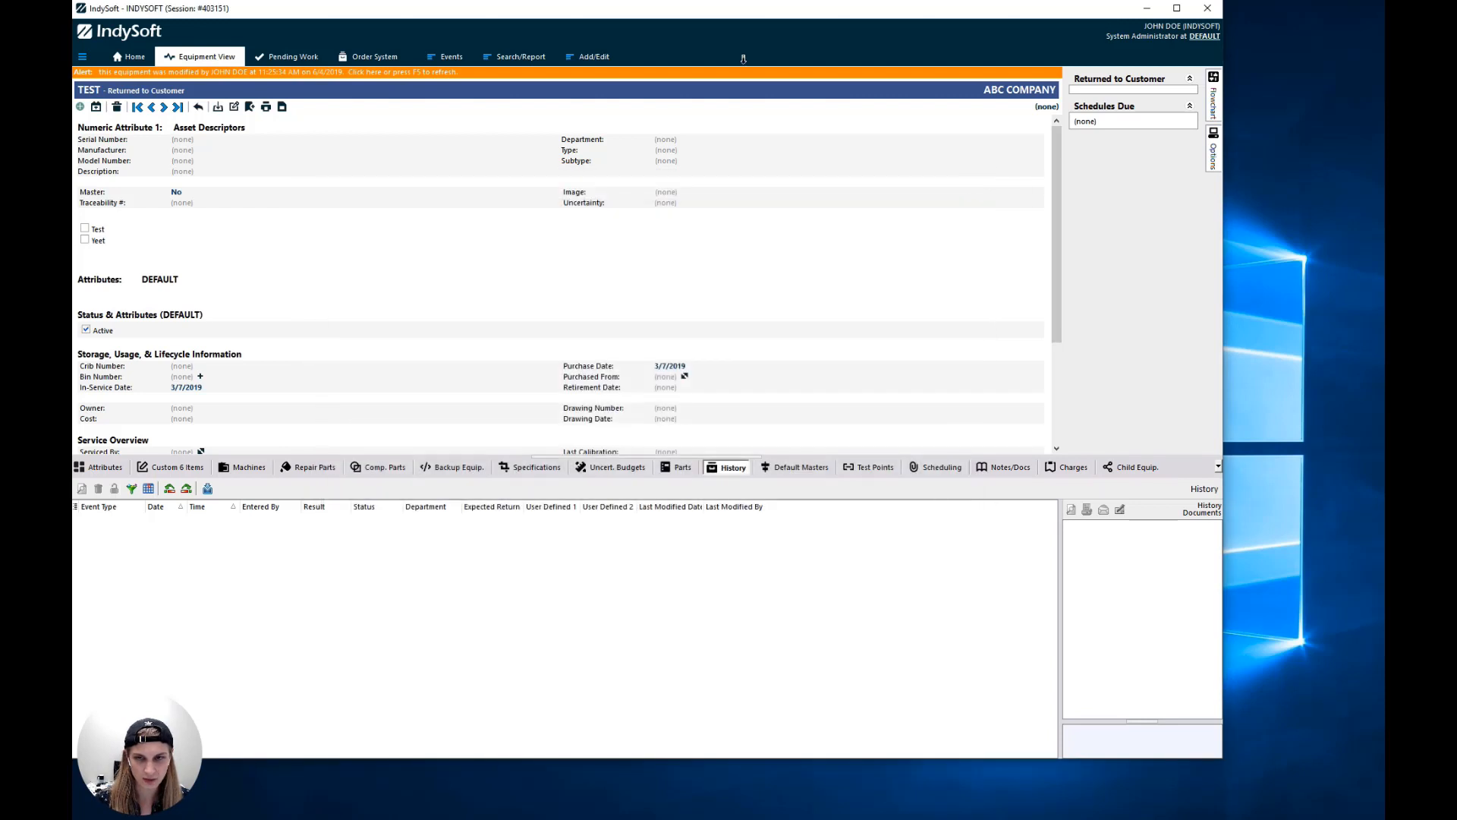
pyautogui.click(365, 58)
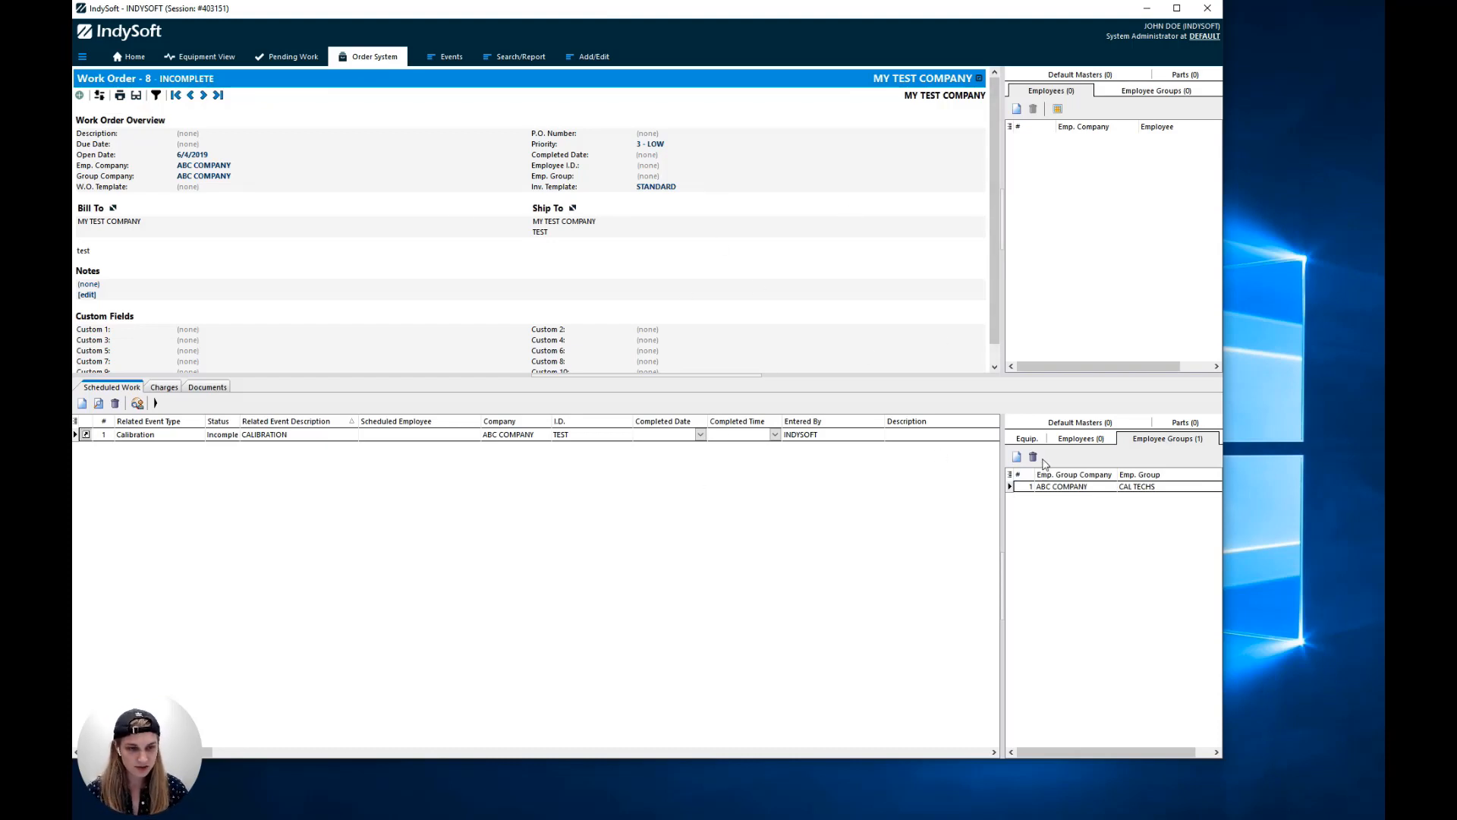
pyautogui.click(1034, 457)
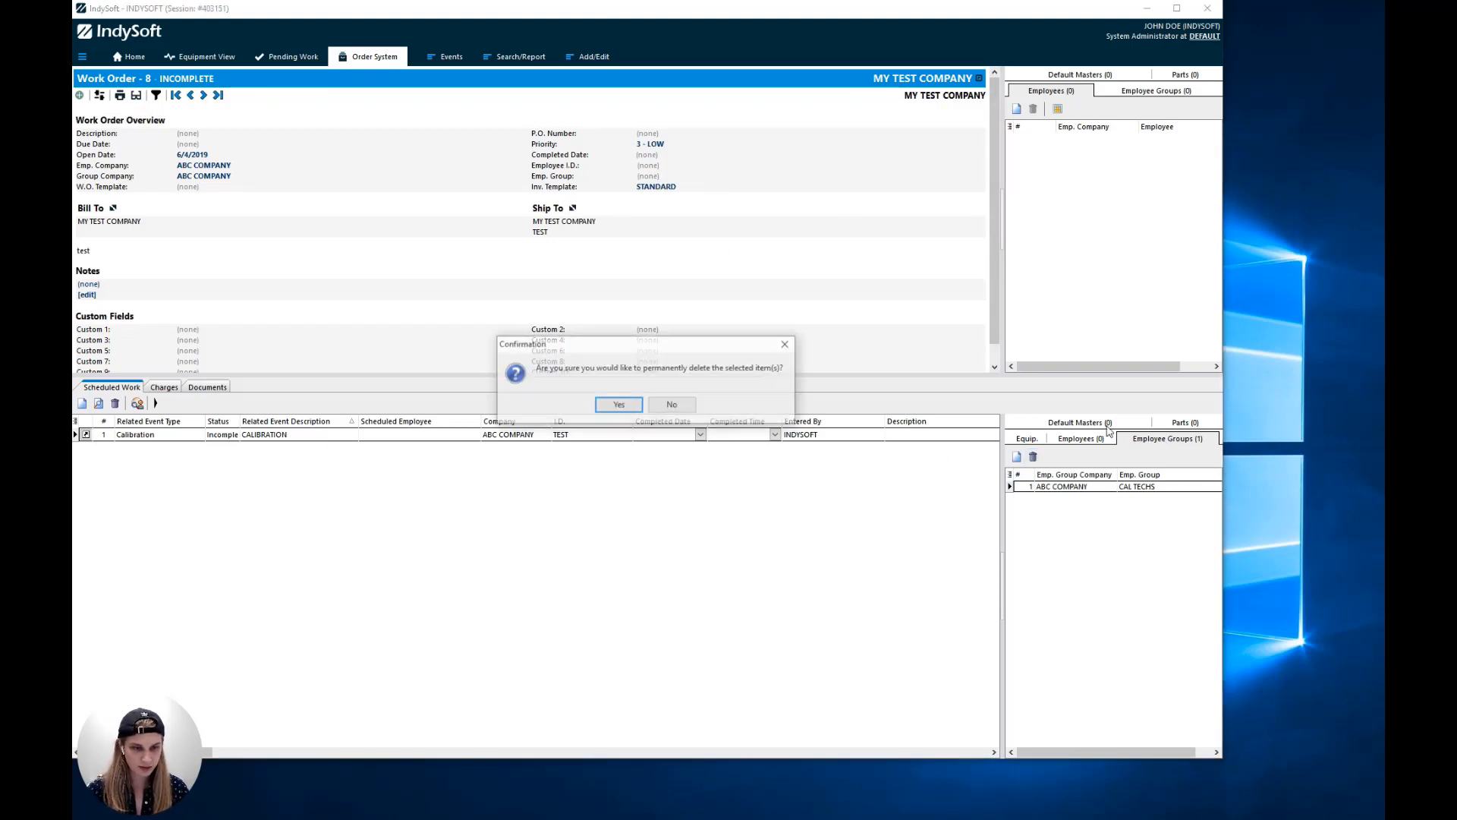
pyautogui.click(632, 406)
pyautogui.click(1062, 486)
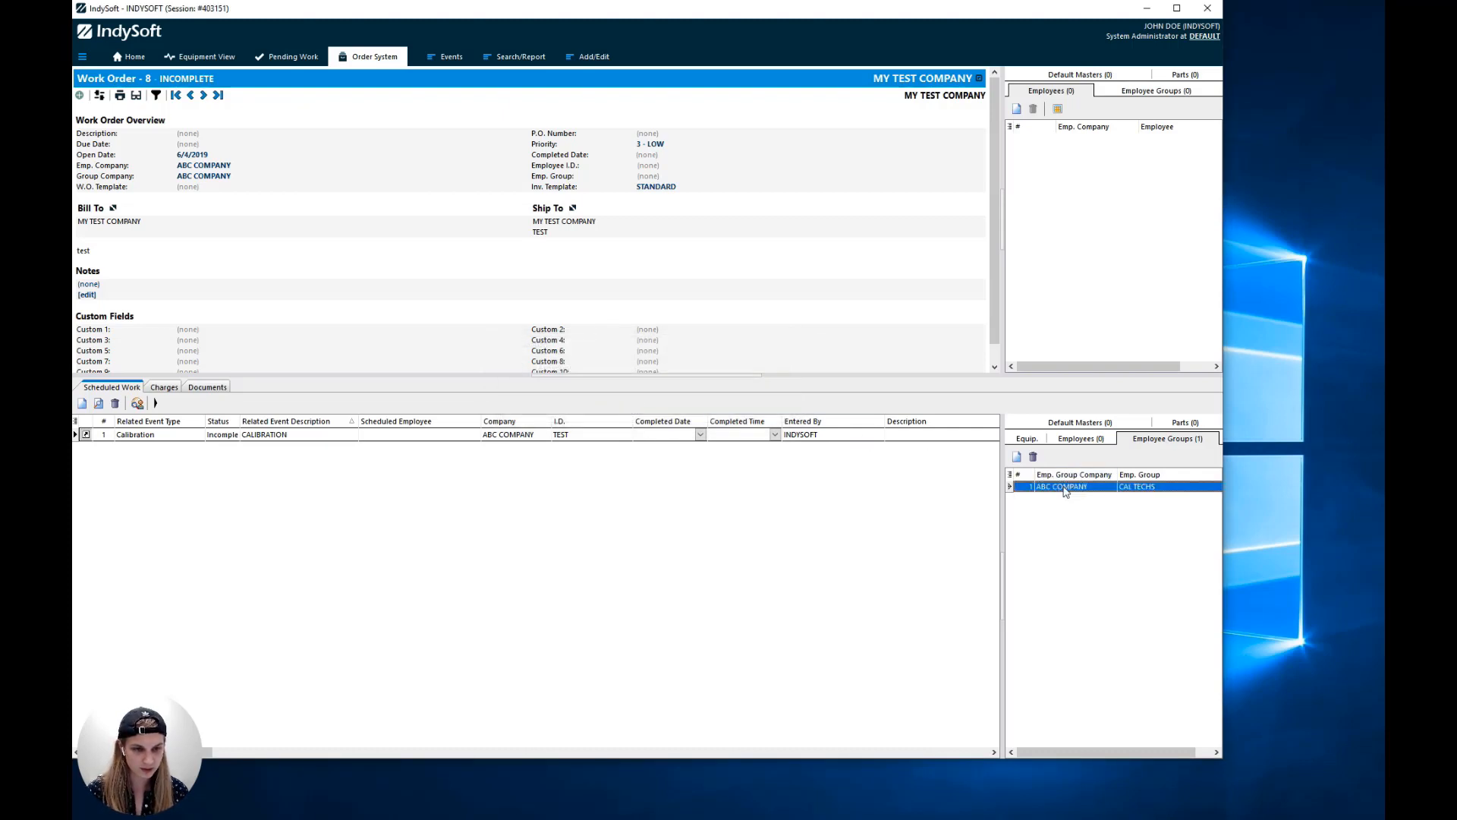
pyautogui.click(1033, 456)
pyautogui.click(637, 406)
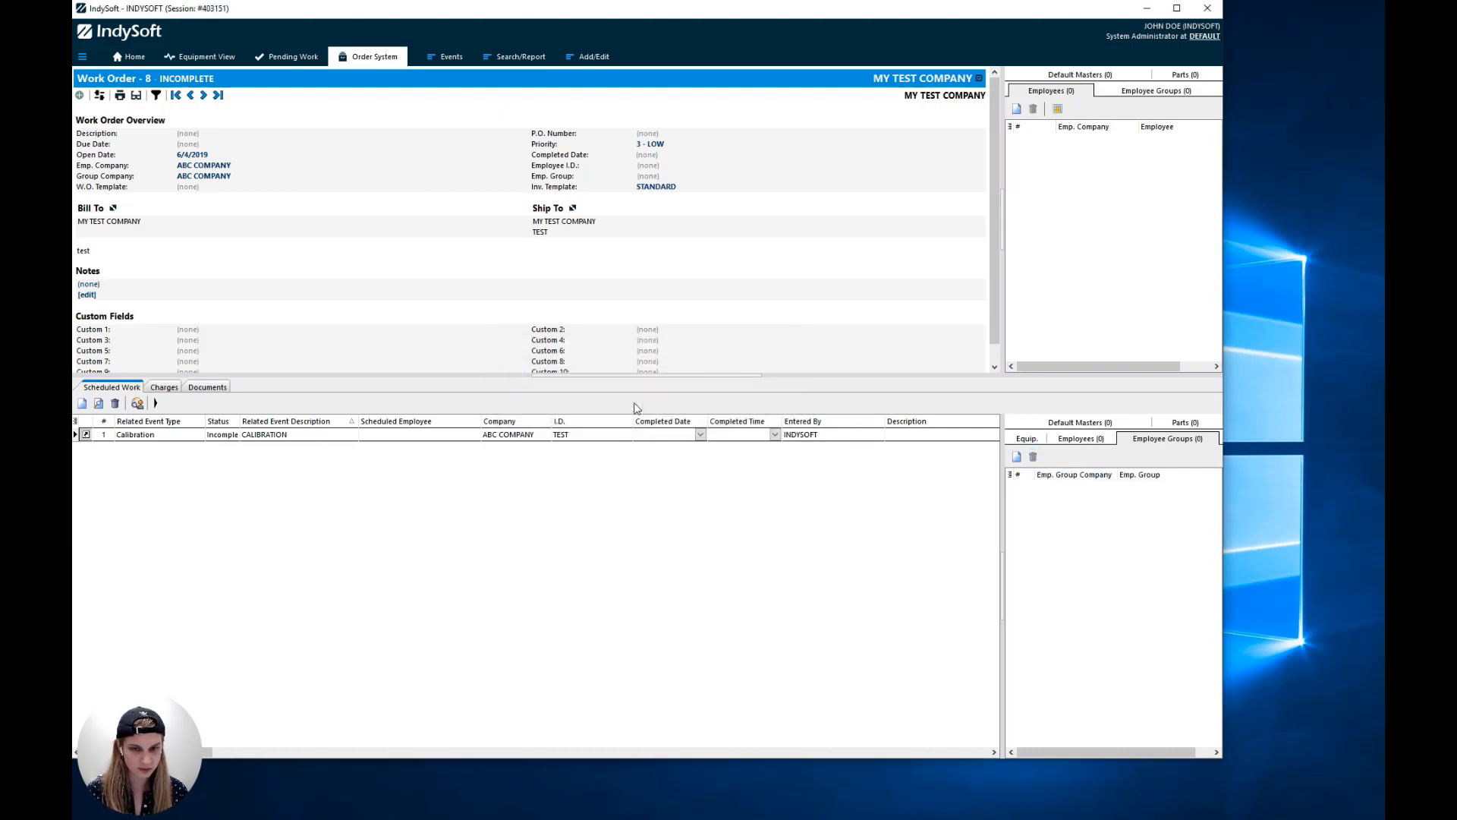
# Step: Review which individual employees can be assigned to the scheduled calibration without assigning any, and return to its employee group assignments
pyautogui.click(1088, 439)
pyautogui.click(1015, 458)
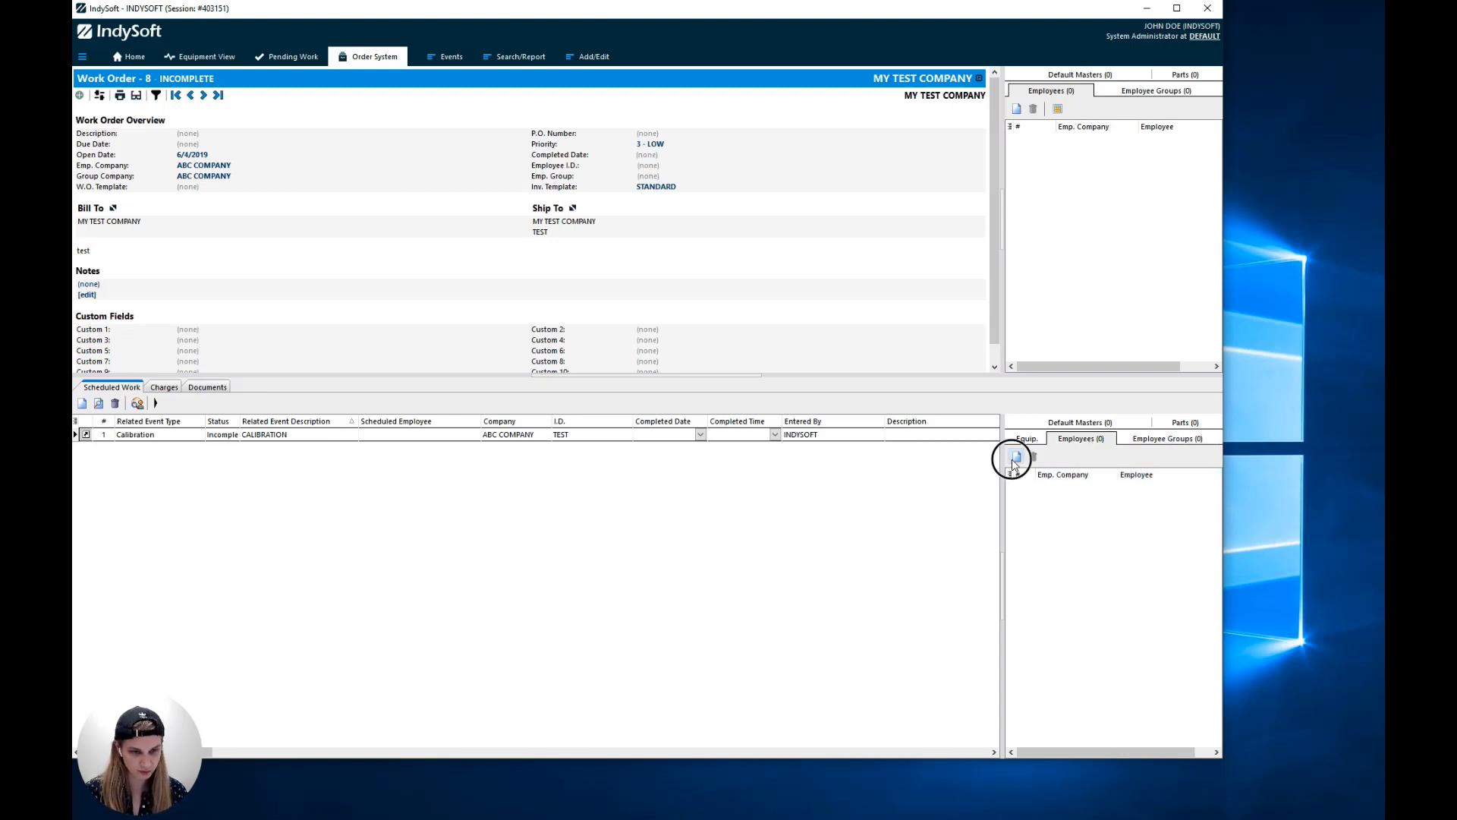
pyautogui.click(733, 388)
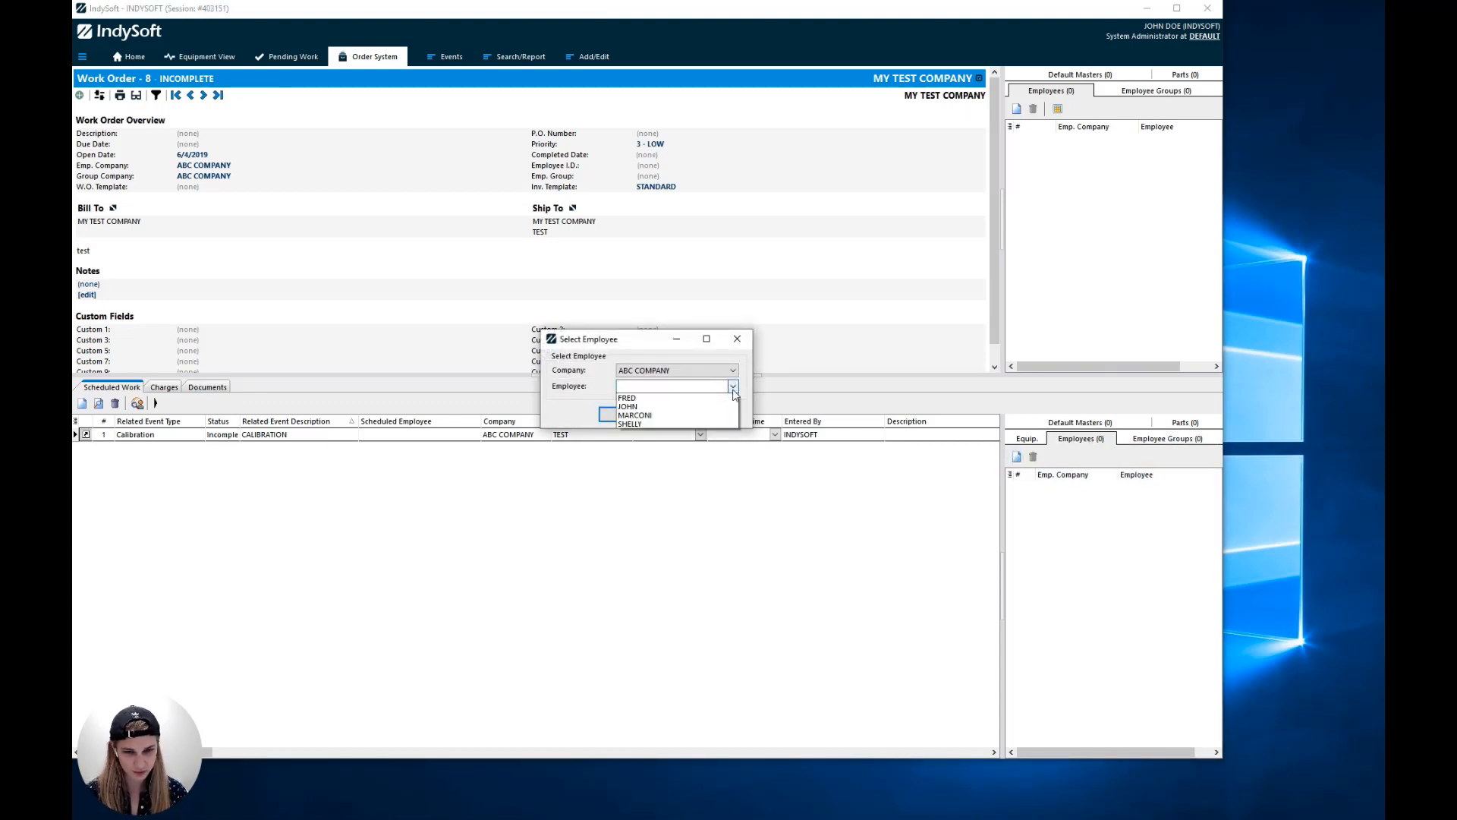
pyautogui.click(561, 415)
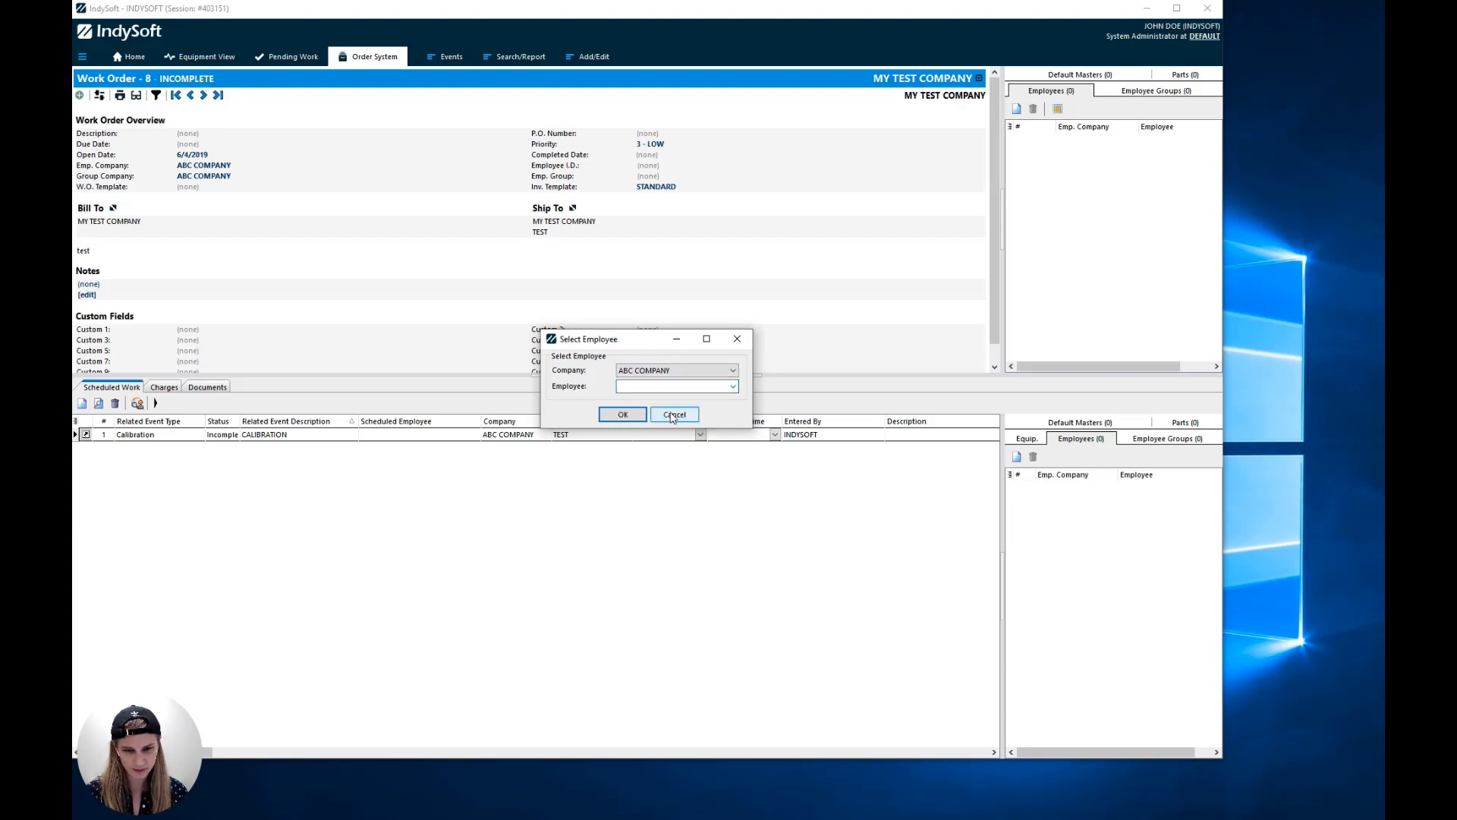
pyautogui.click(672, 415)
pyautogui.click(1165, 440)
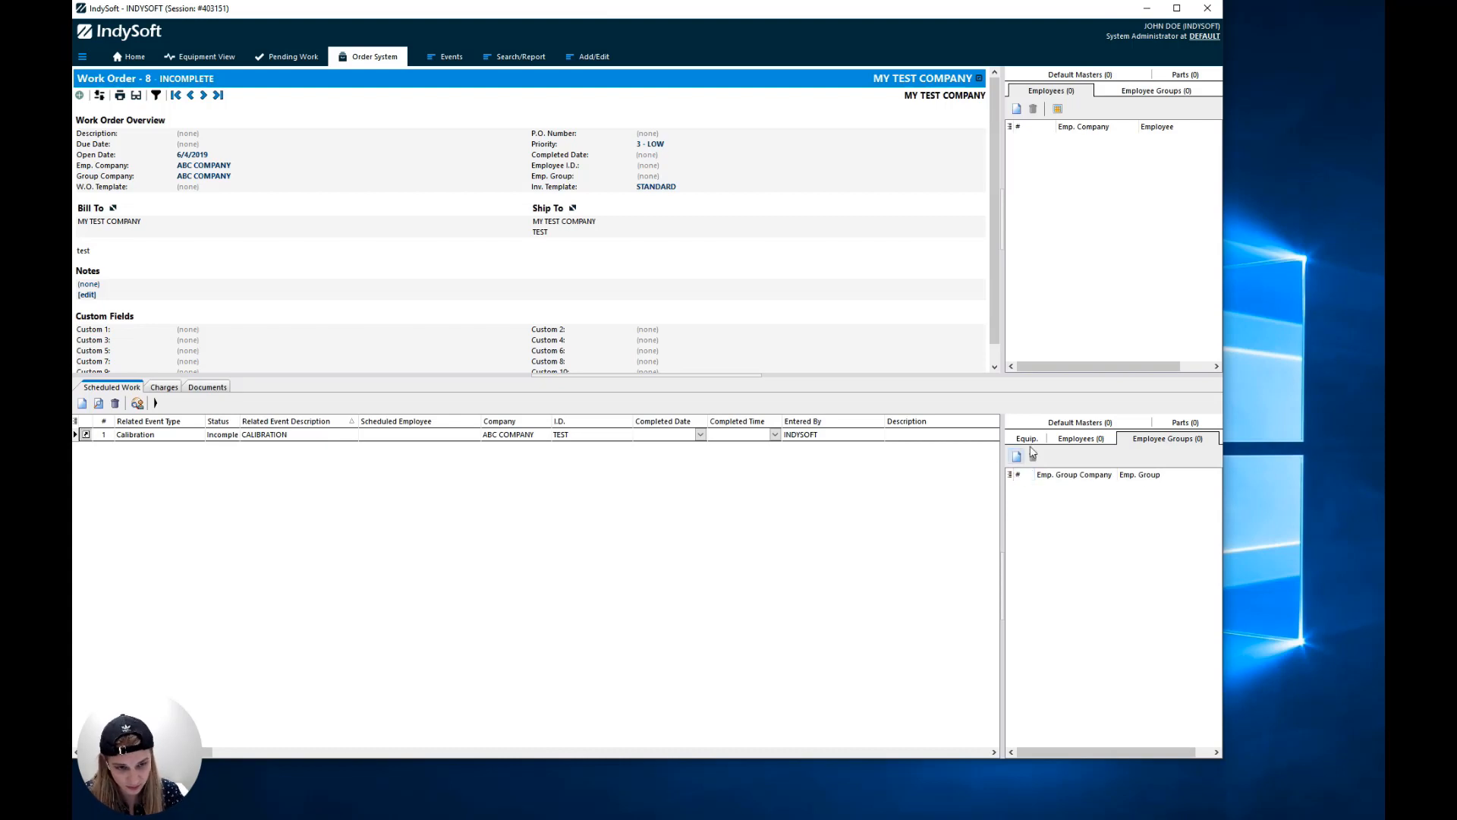
# Step: Start a new employee group for ABC COMPANY and name it LAB20
pyautogui.click(589, 57)
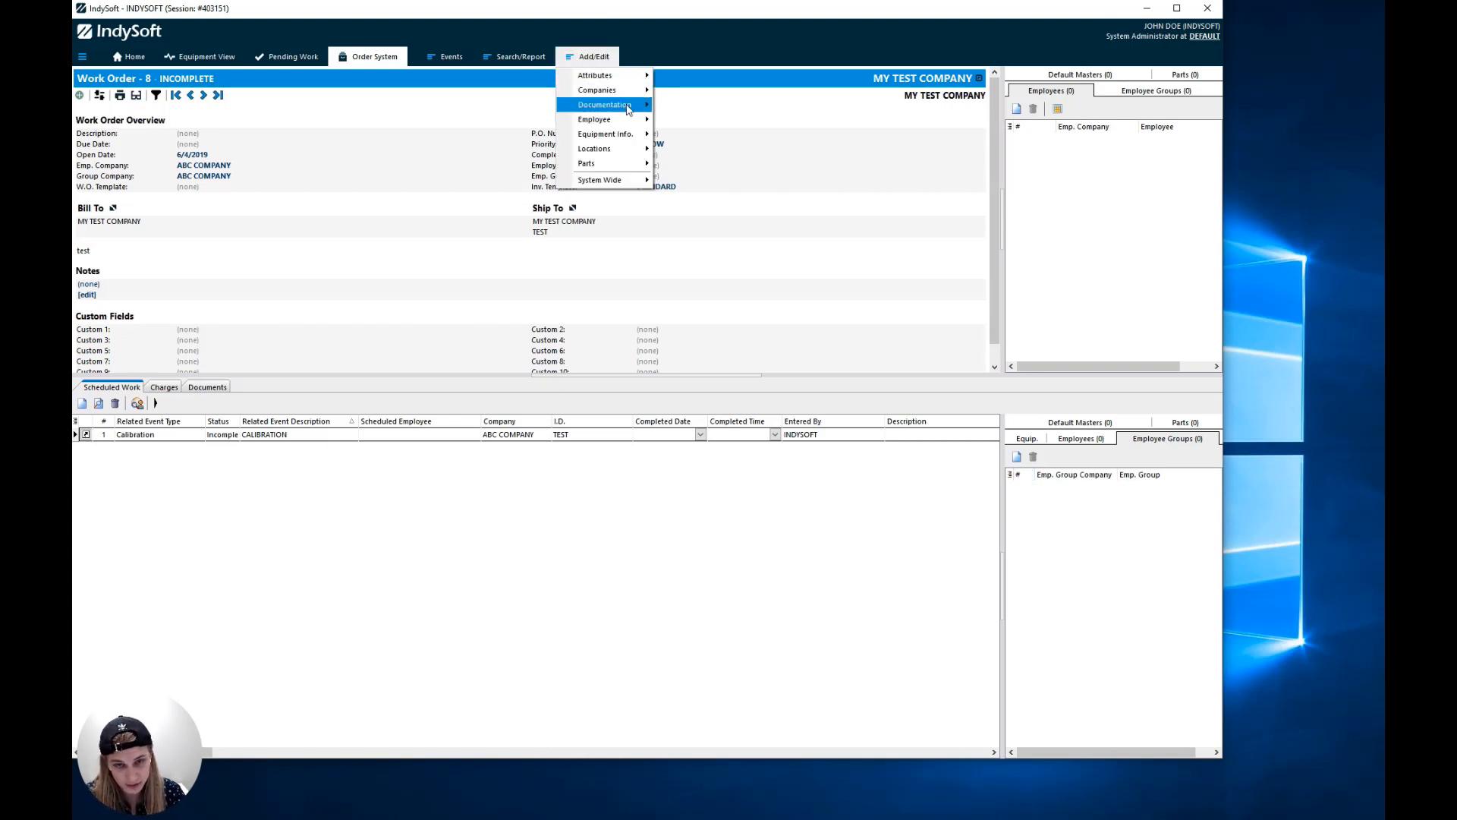
pyautogui.moveTo(630, 123)
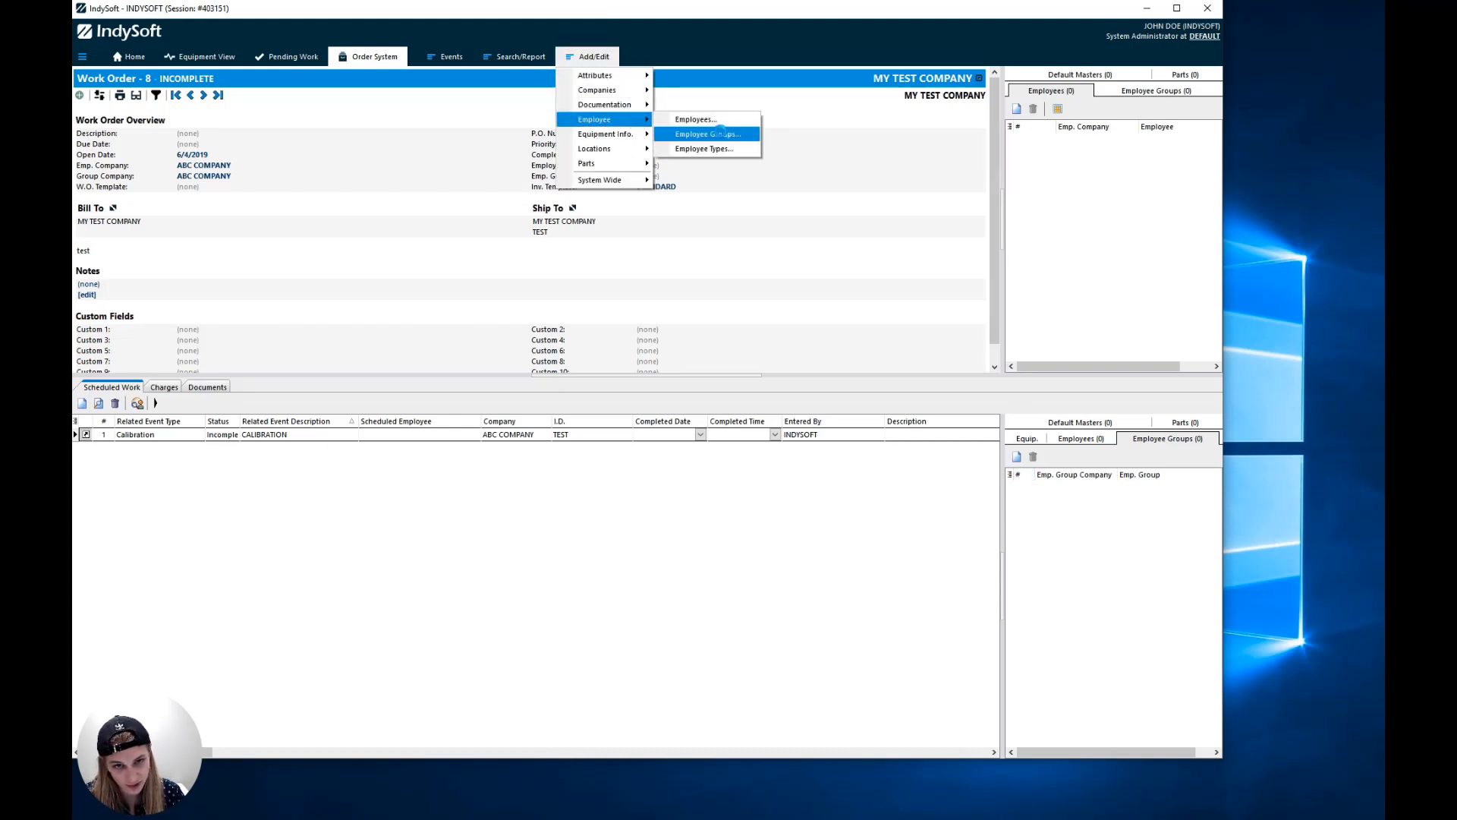
pyautogui.click(702, 134)
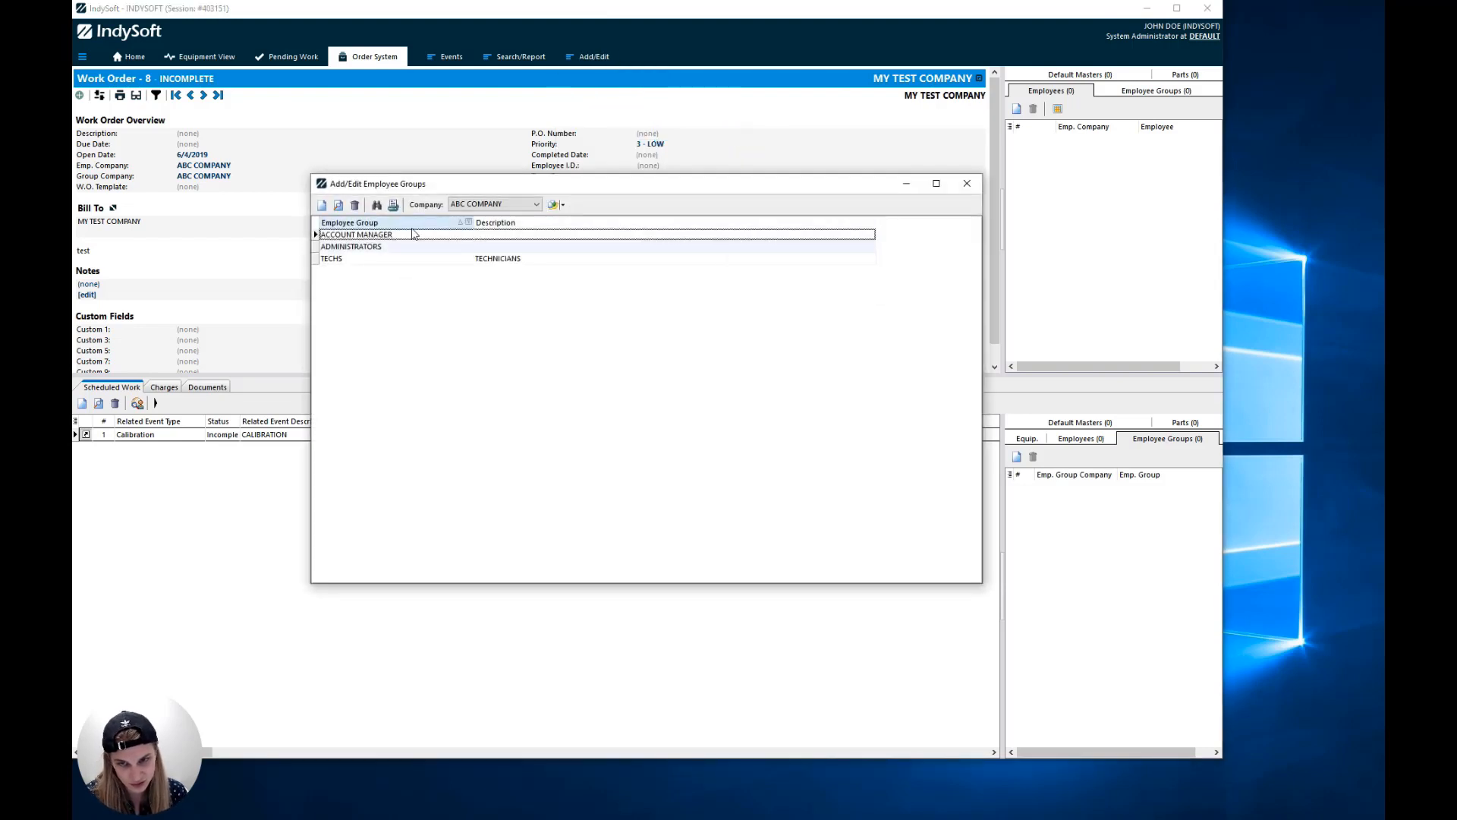
pyautogui.click(320, 205)
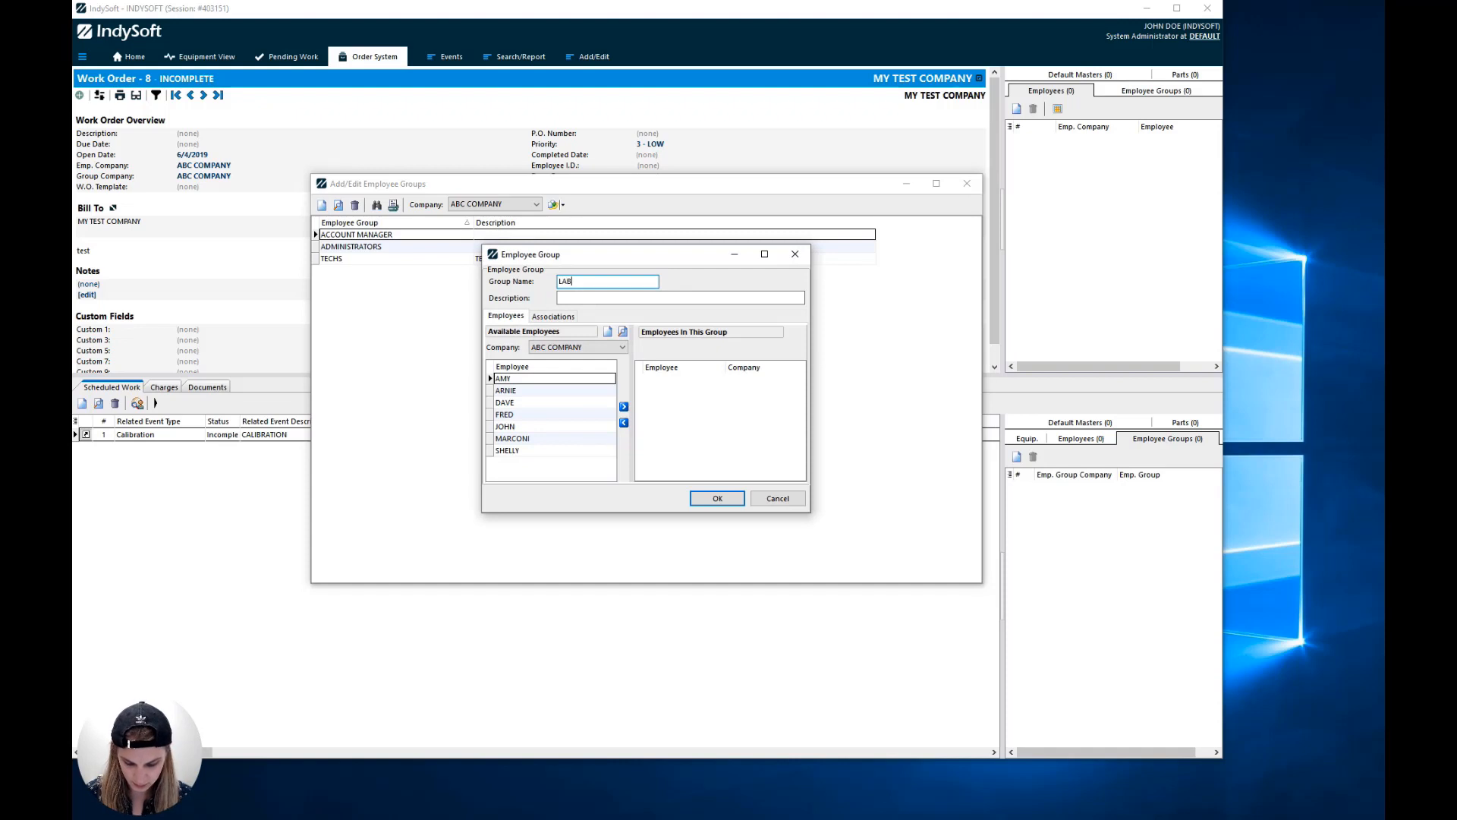
# Step: Add the second, fourth and third available employees to the LAB20 group, save it and close the employee group list
pyautogui.click(532, 390)
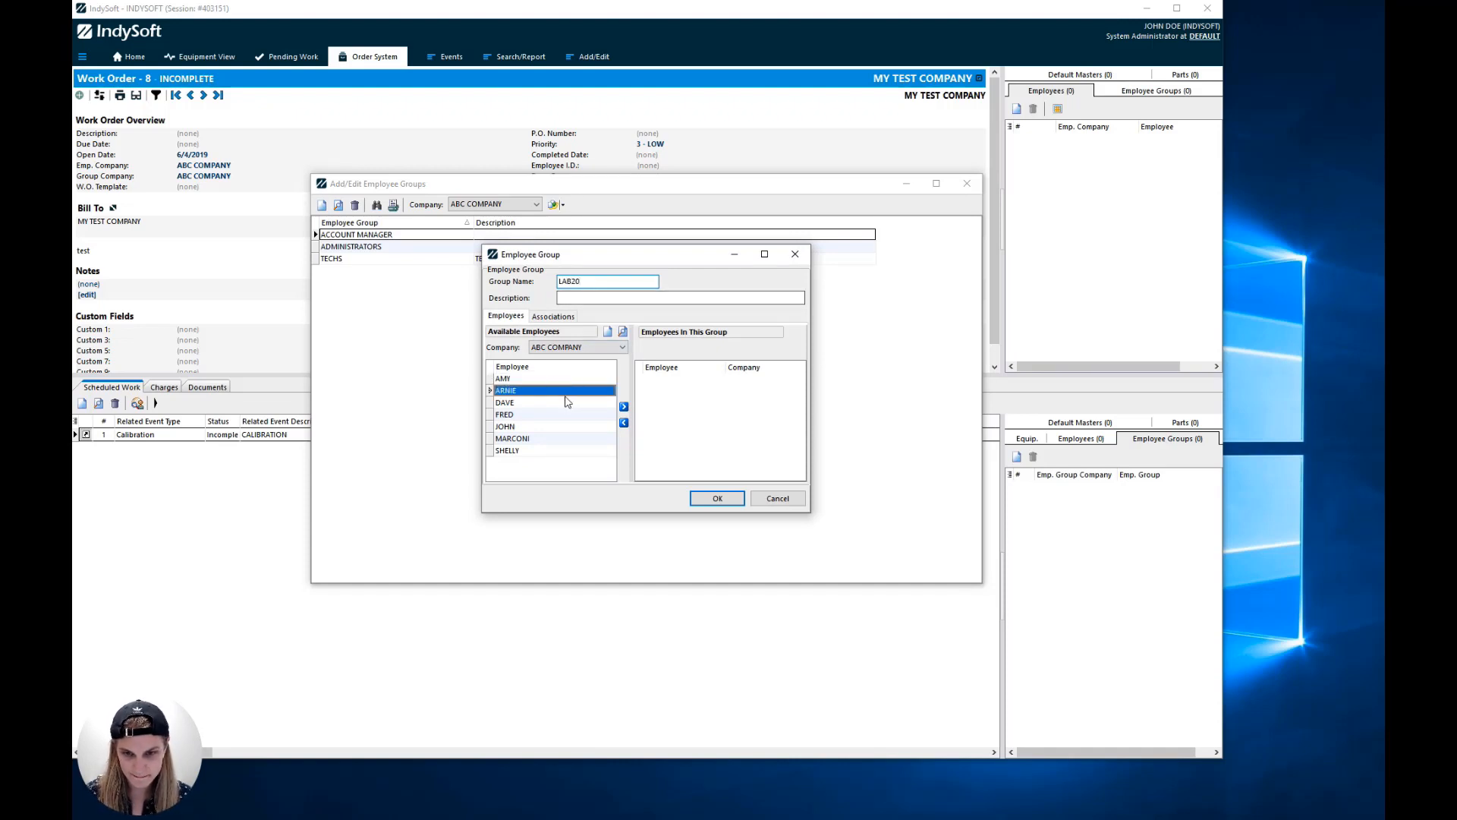
pyautogui.click(624, 407)
pyautogui.click(545, 414)
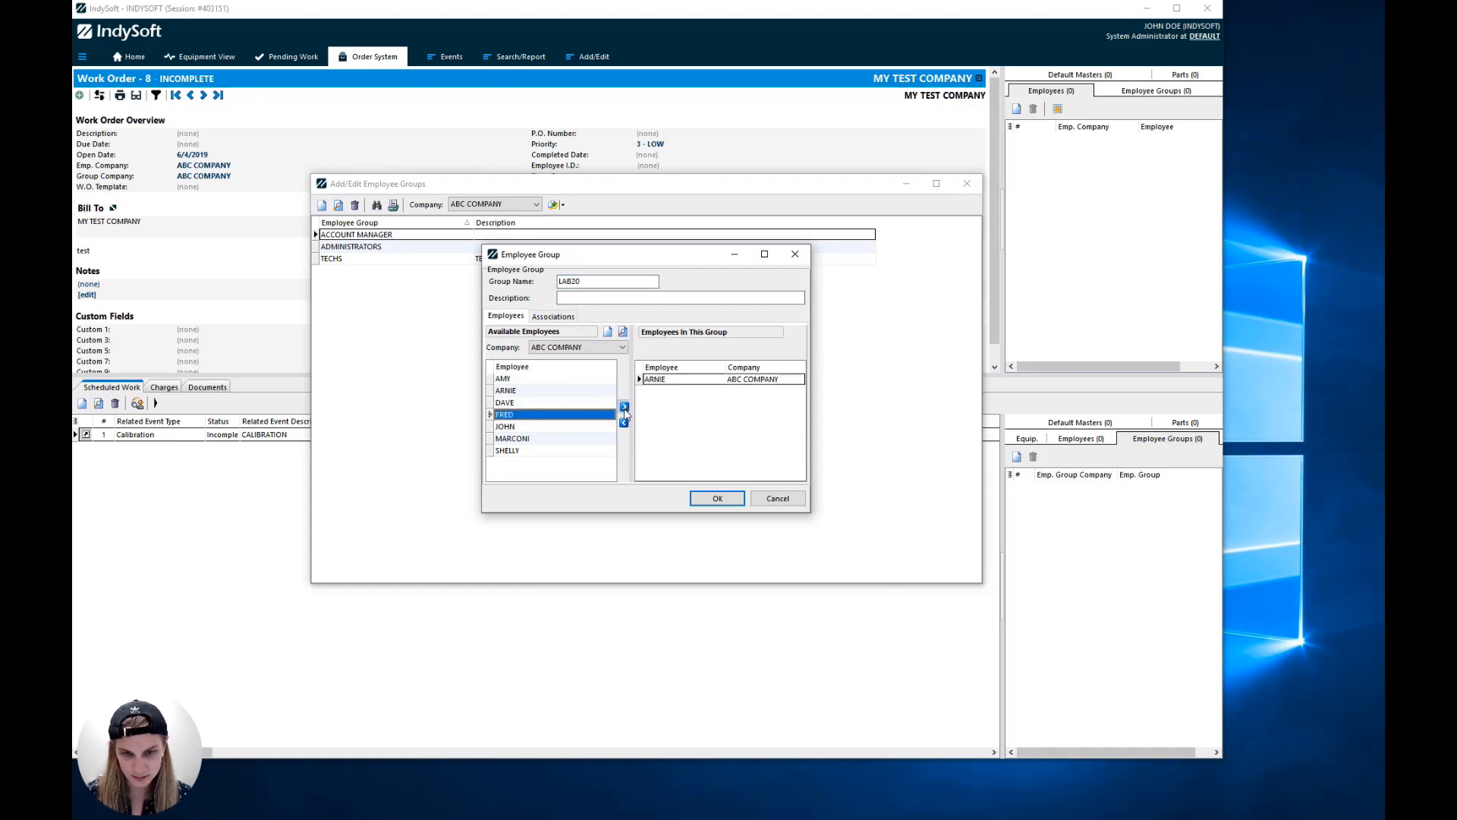
pyautogui.click(624, 406)
pyautogui.click(558, 404)
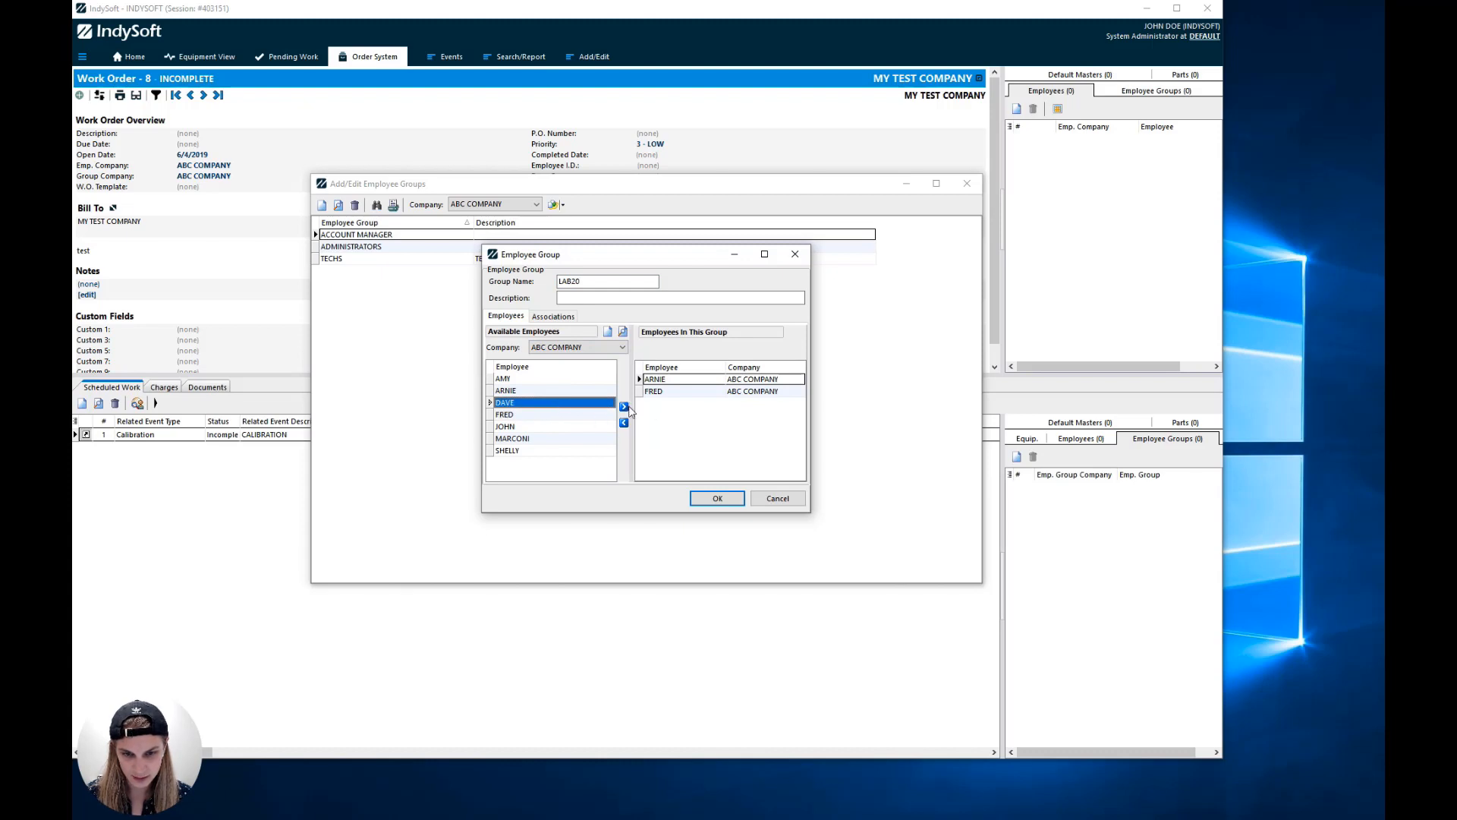
pyautogui.click(717, 497)
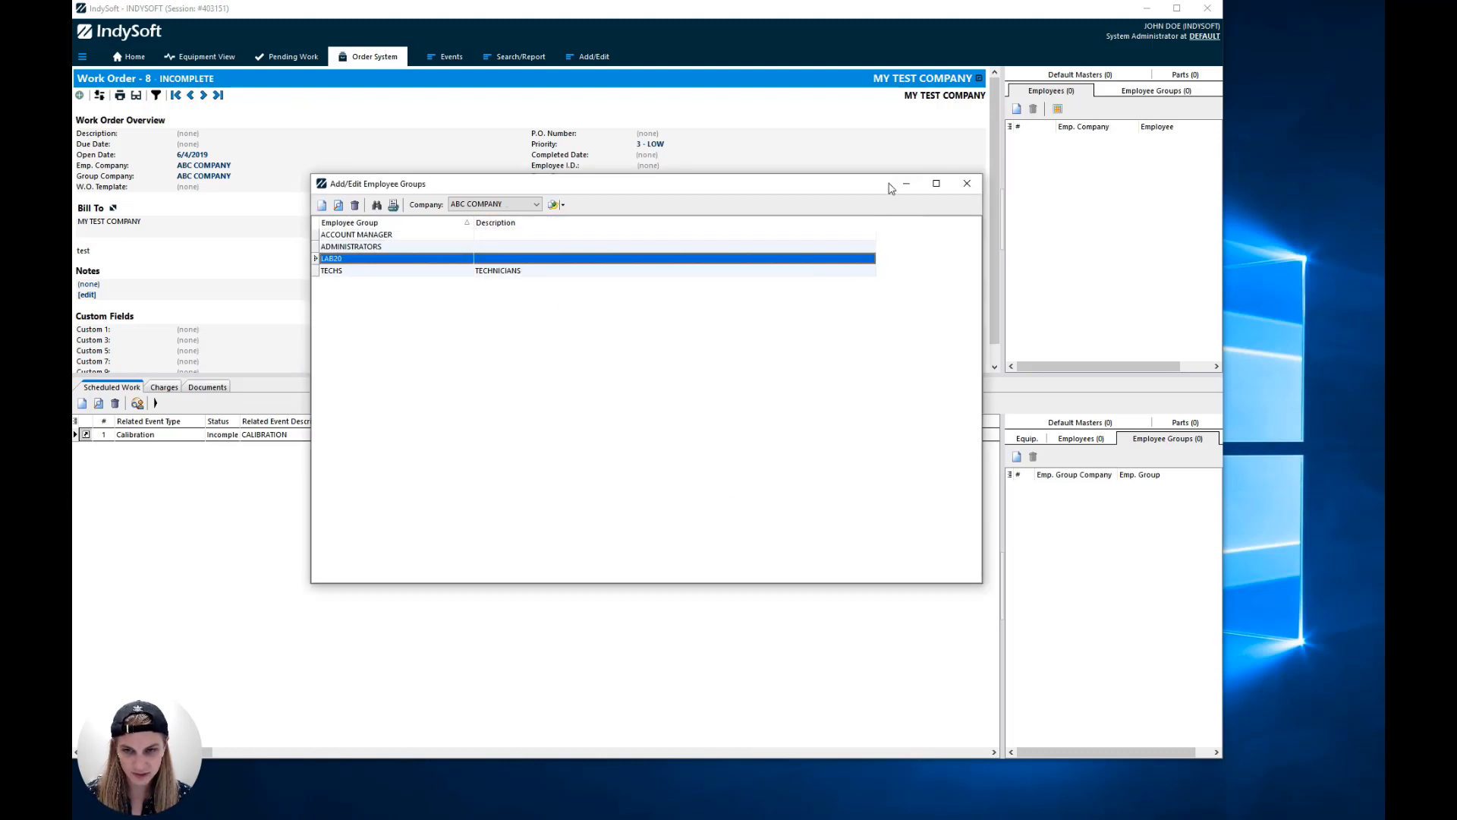
pyautogui.click(967, 183)
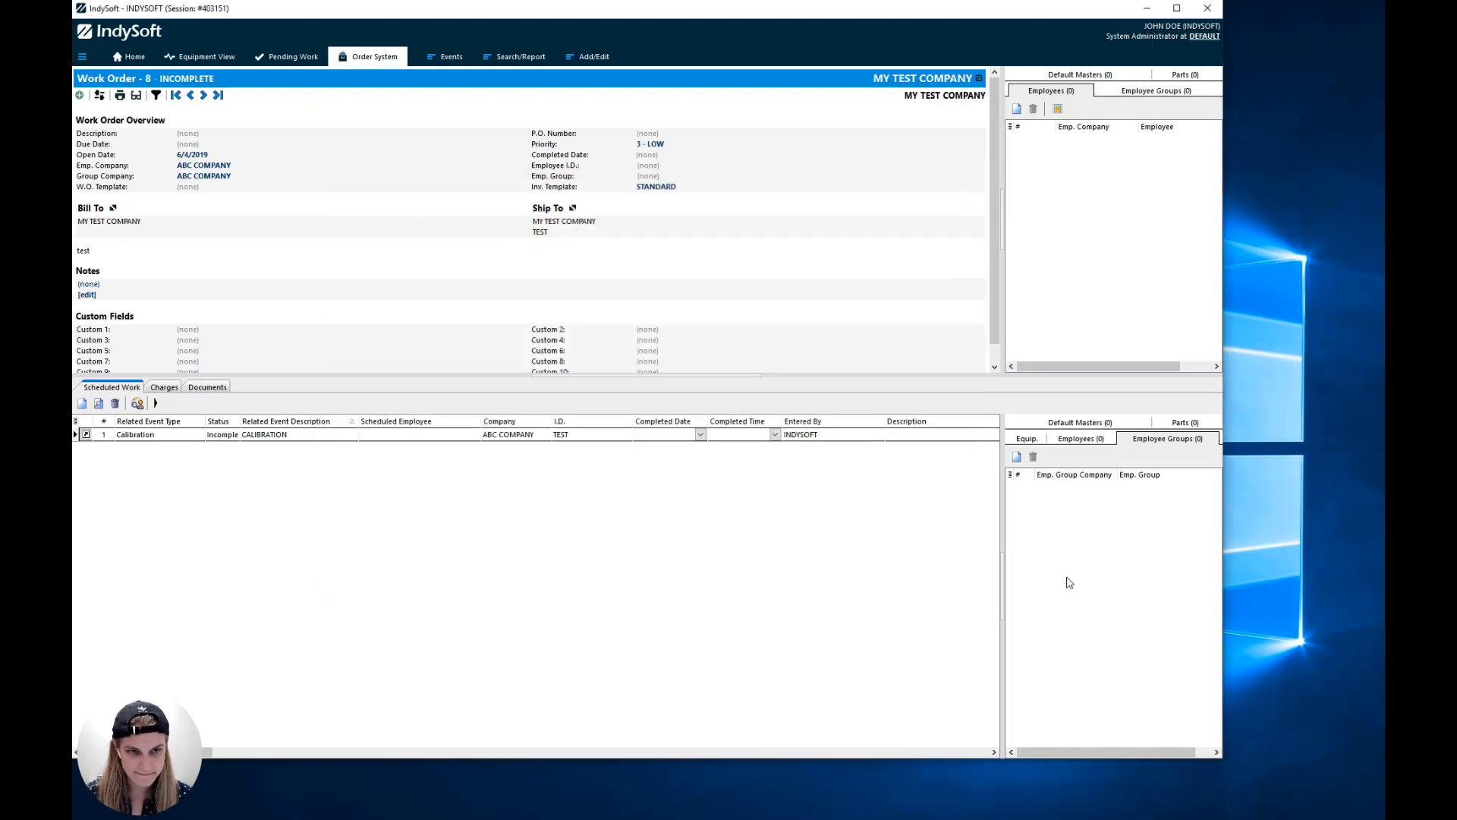
# Step: Assign ABC COMPANY's LAB20 employee group to the scheduled calibration work
pyautogui.click(1015, 457)
pyautogui.click(734, 387)
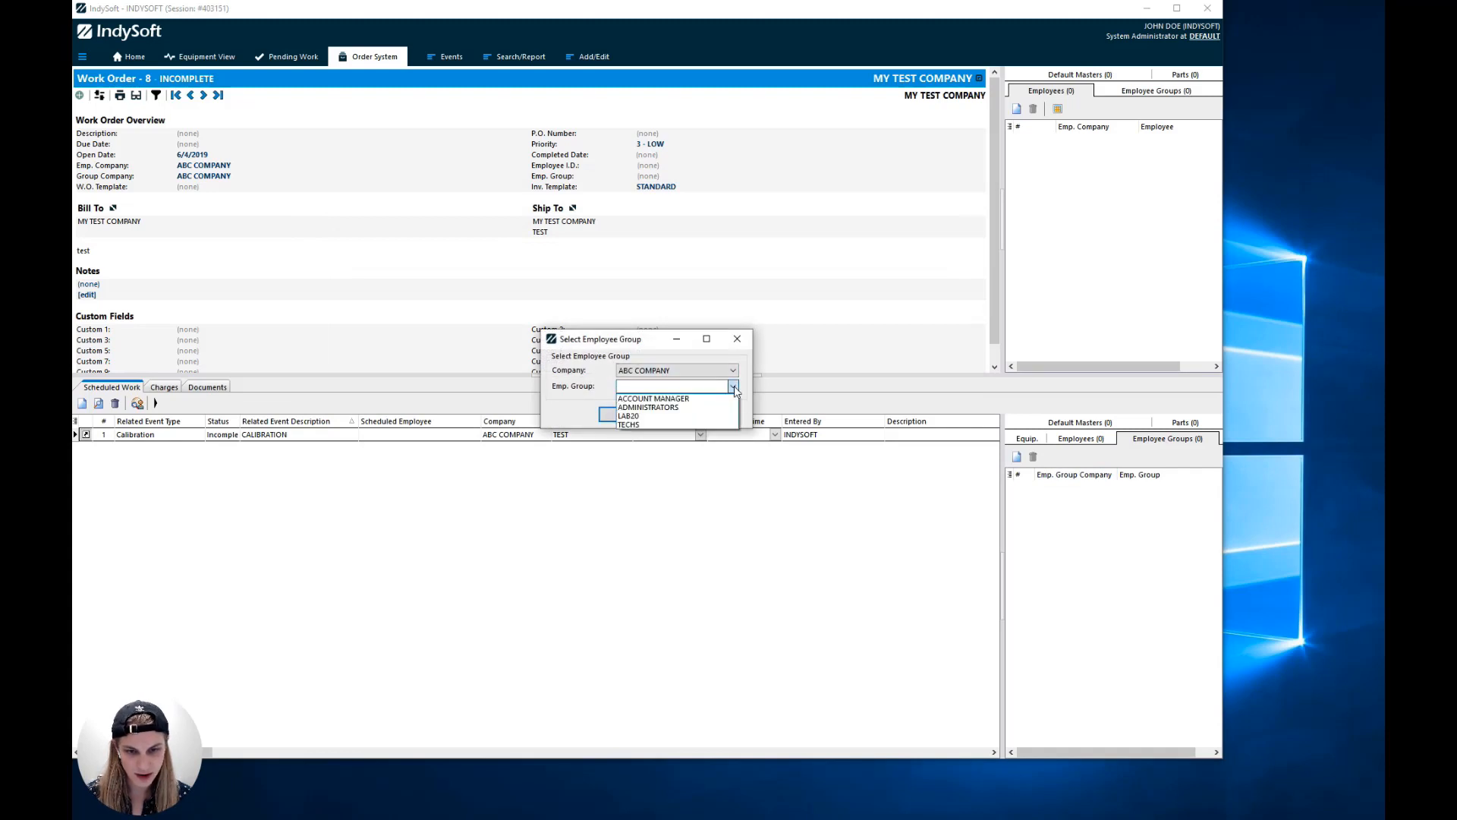
pyautogui.click(630, 416)
pyautogui.click(623, 415)
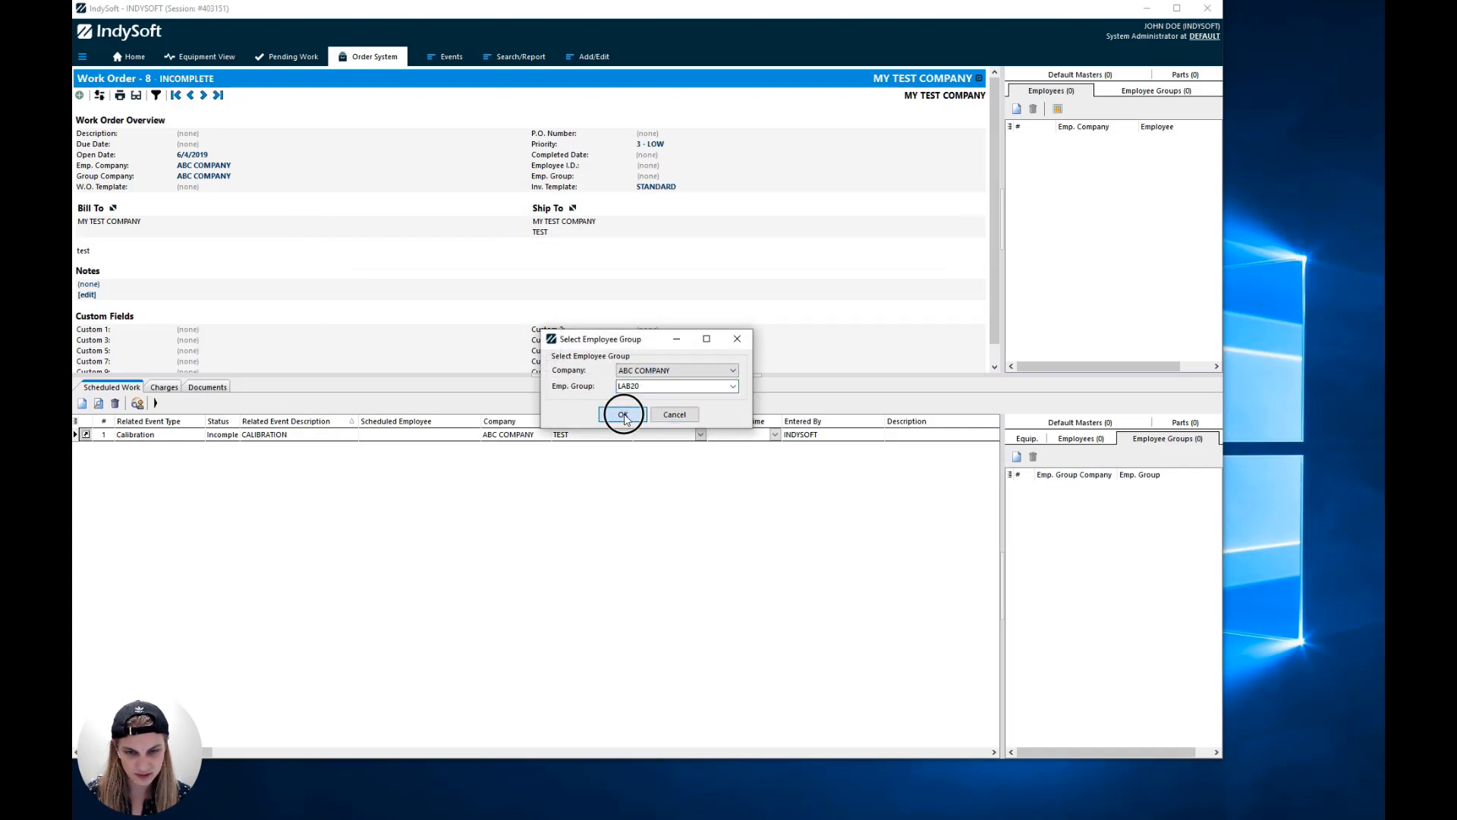